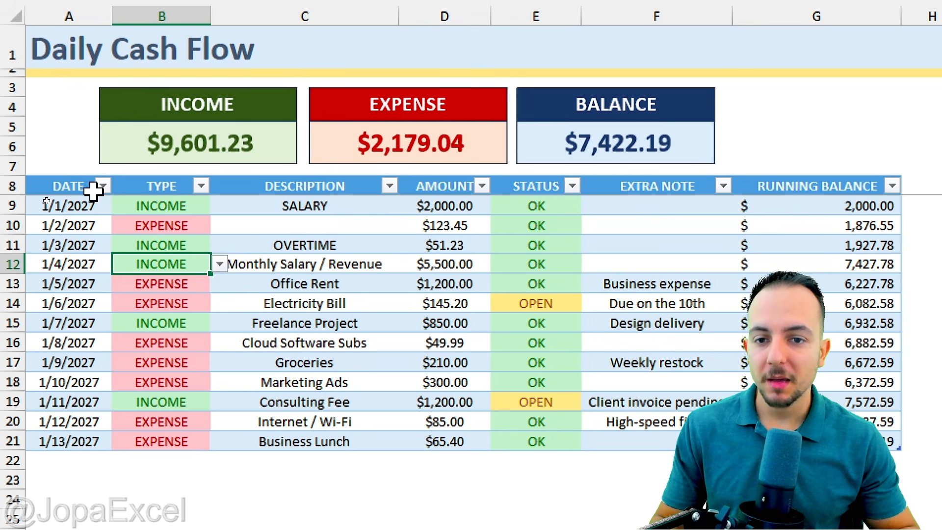
Switch the type of the 1/3/2027 entry to EXPENSE and back to INCOME, twice
left_click(88, 192)
left_click(179, 242)
left_click(219, 244)
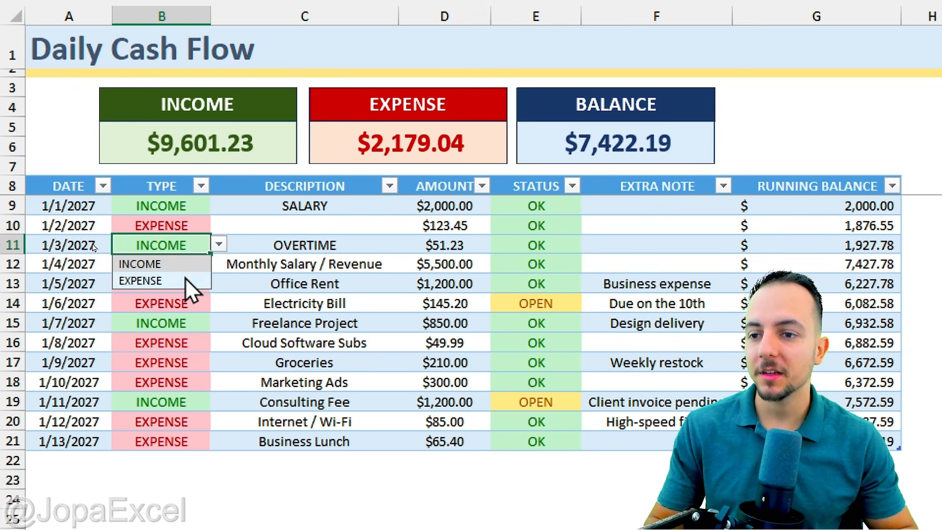
left_click(185, 278)
left_click(217, 245)
left_click(195, 263)
left_click(218, 245)
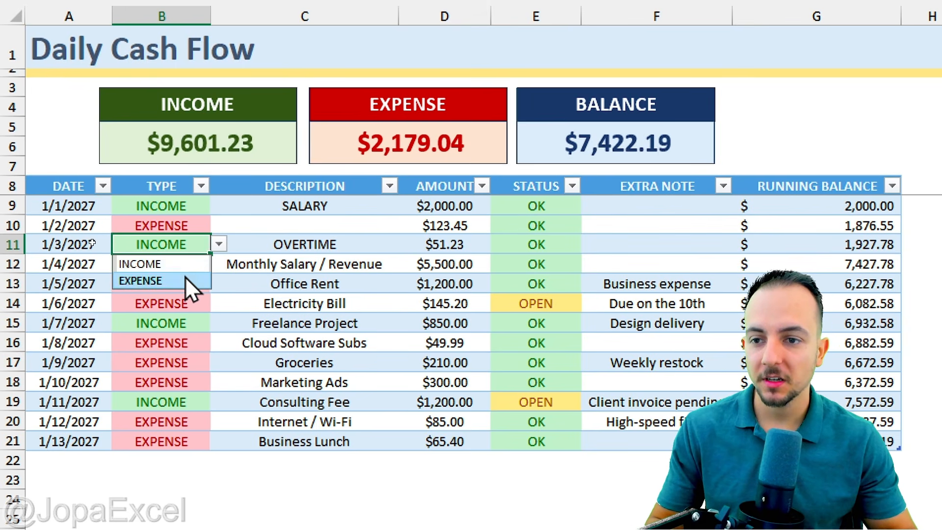
left_click(185, 278)
left_click(218, 245)
left_click(142, 264)
Try the OPEN status on the 1/4/2027 Monthly Salary / Revenue entry, and undo the change
left_click(568, 264)
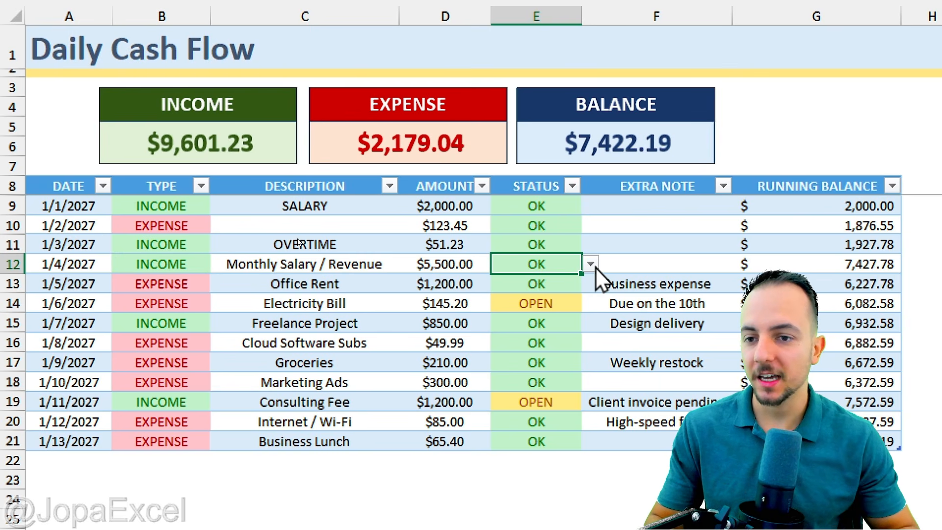
left_click(590, 264)
left_click(551, 287)
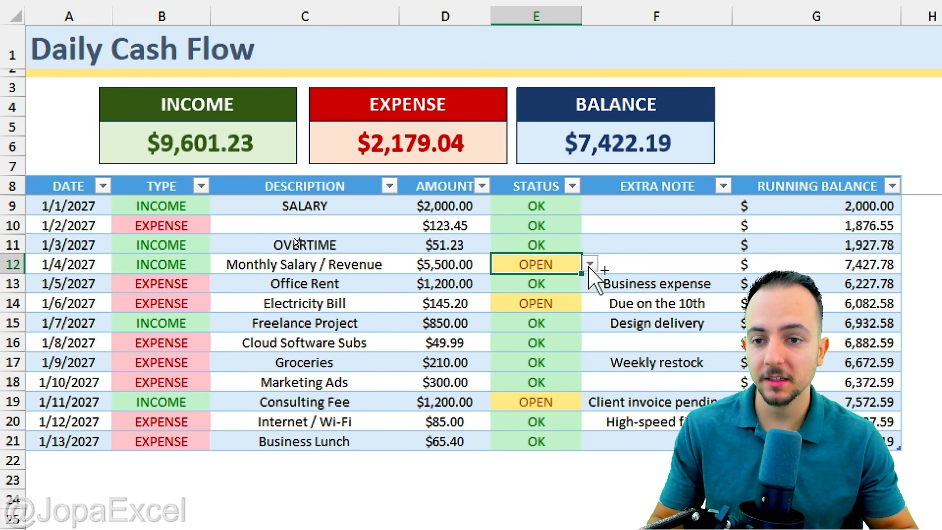
key("ctrl+z")
left_click(549, 186)
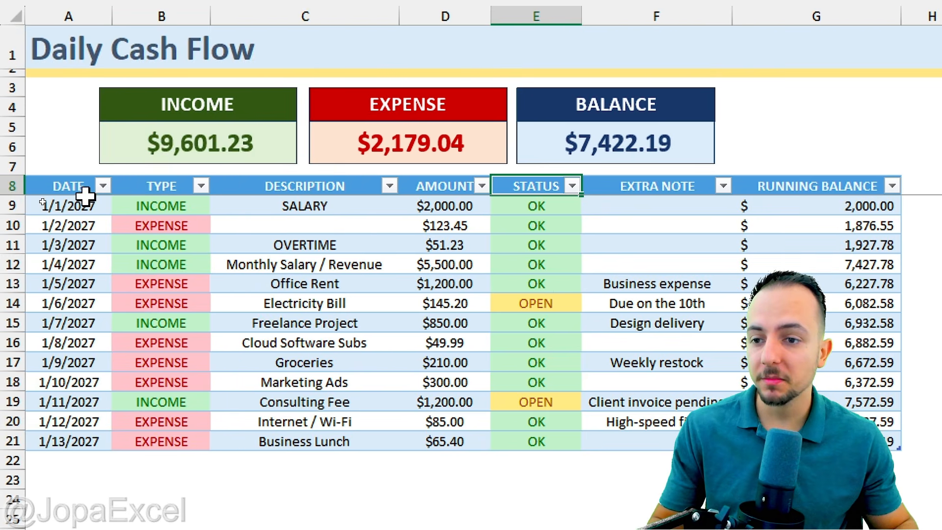
left_click(81, 187)
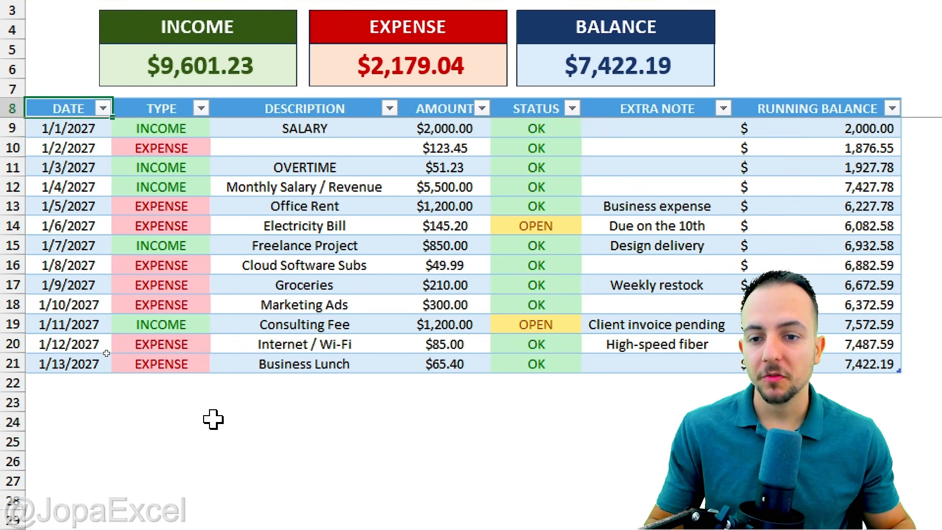
Try an amount of 5000 for the SALARY entry, undoing and redoing the change to compare totals, leaving it undone
left_click(456, 132)
type("5000")
key("ctrl+Return")
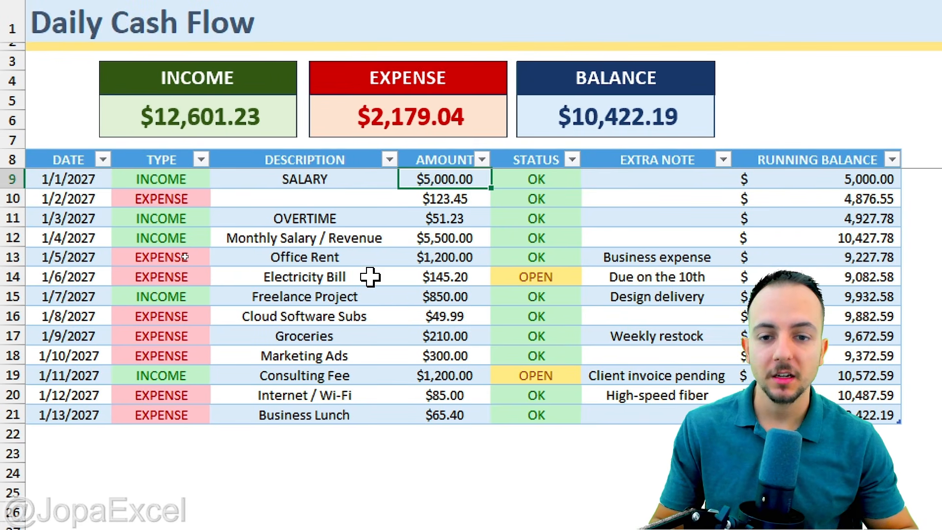
key("ctrl+z")
key("ctrl+y")
key("ctrl+z")
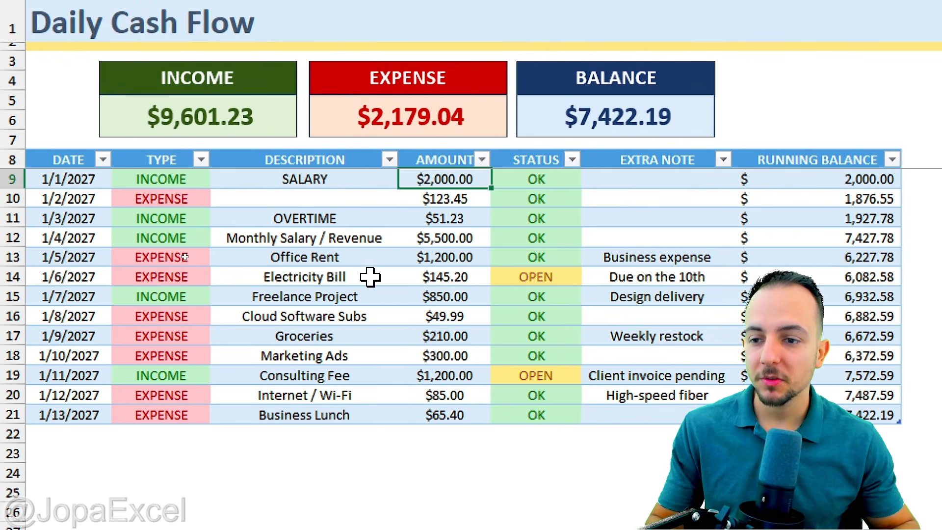
key("ctrl+y")
key("ctrl+z")
key("ctrl+y")
key("ctrl+z")
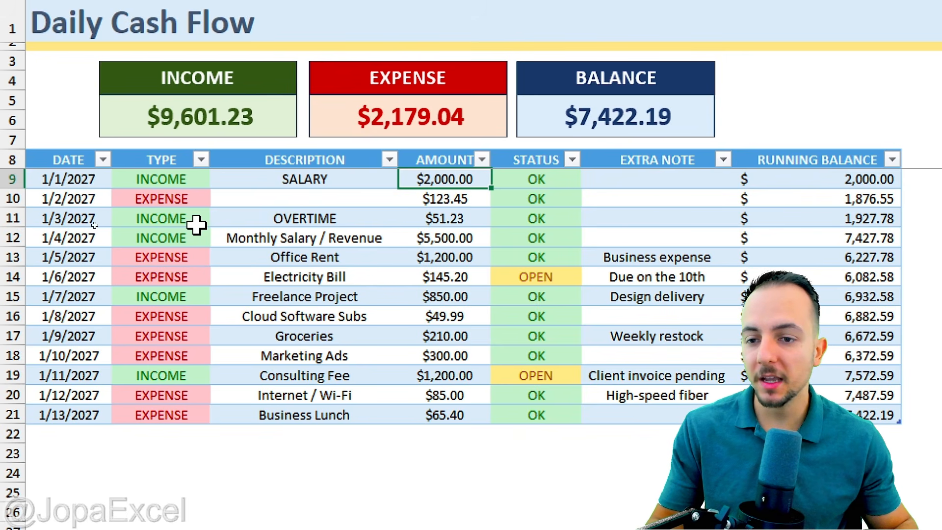
Add a new EXPENSE entry with an amount of 123 directly below the Business Lunch row
left_click(185, 197)
left_click(181, 438)
type("EXPENSE")
key("Tab")
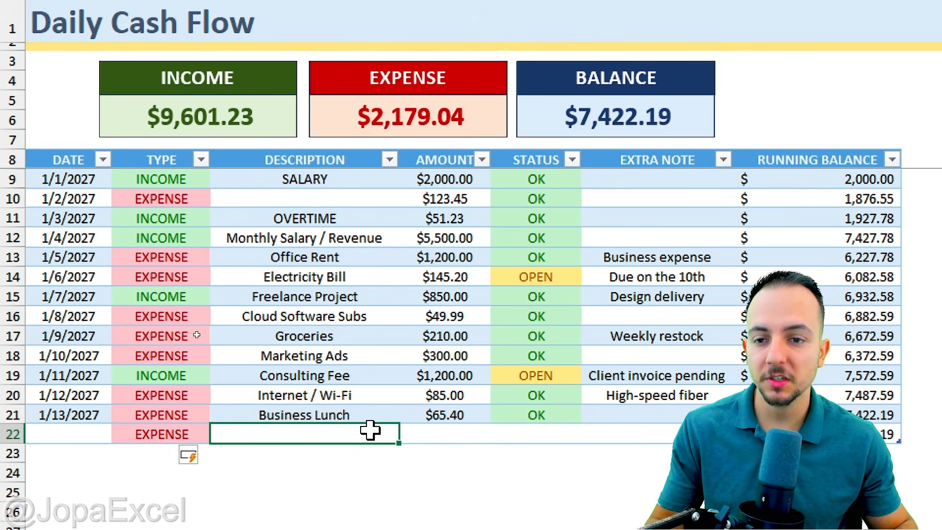
key("Tab")
scroll(452, 451, "down", 1)
type("123")
key("ctrl+Return")
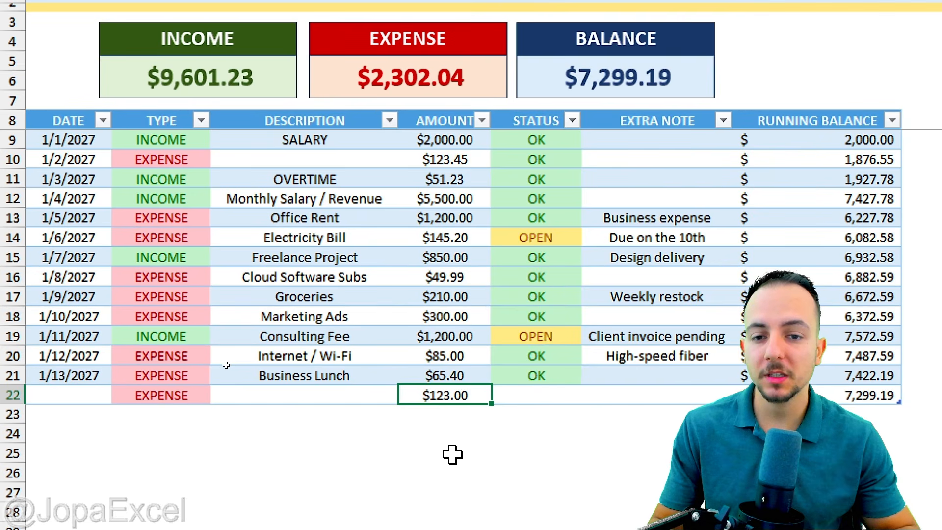
Clear the amount of the new EXPENSE entry in row 22 and undo the deletion
key("Delete")
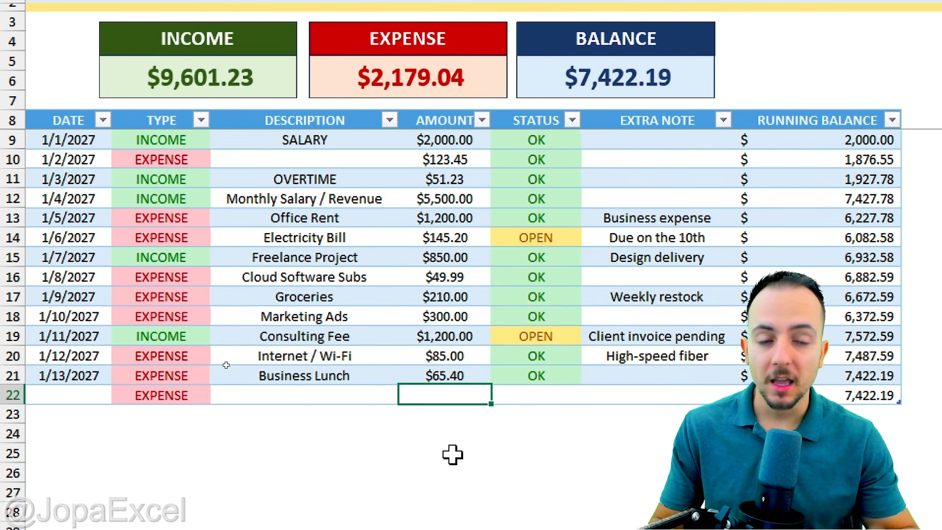
key("ctrl+z")
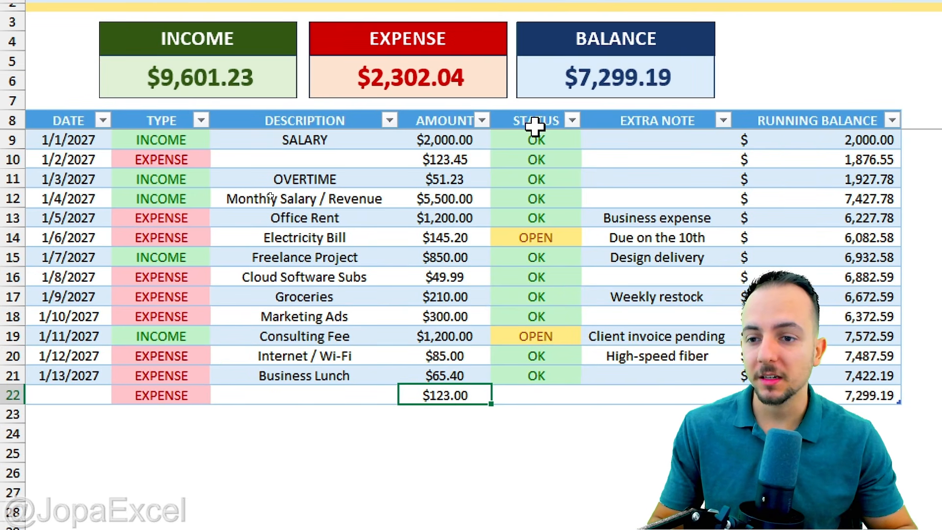
scroll(295, 126, "up", 1)
left_click(63, 150)
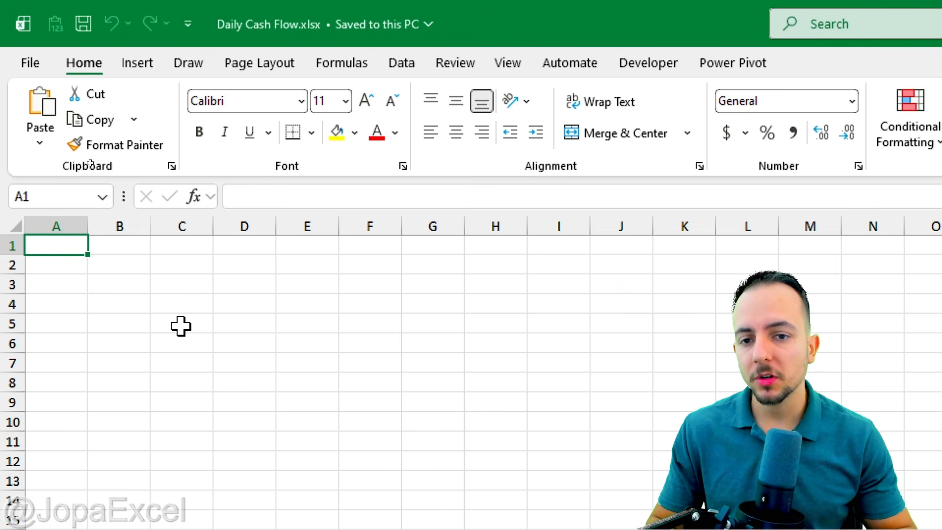
Fill the whole of row 1 with the lightest blue theme color
left_click(12, 244)
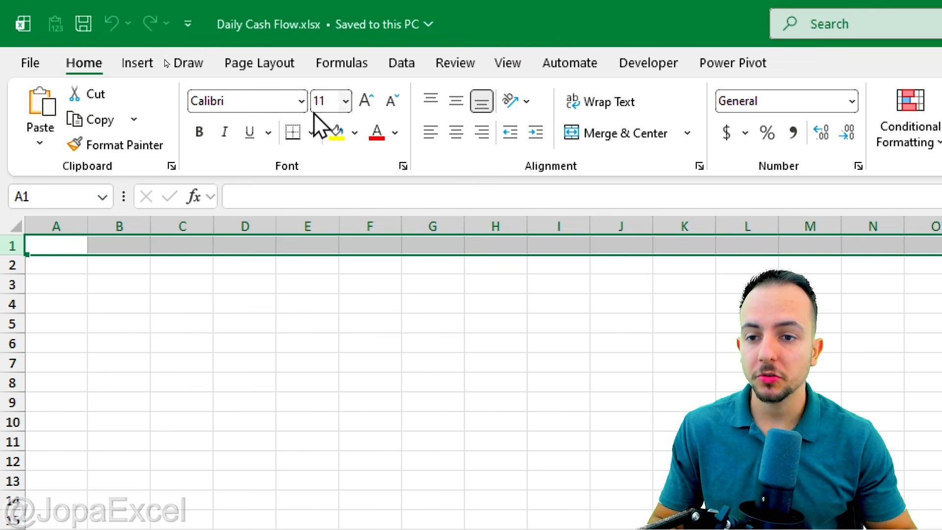
left_click(354, 133)
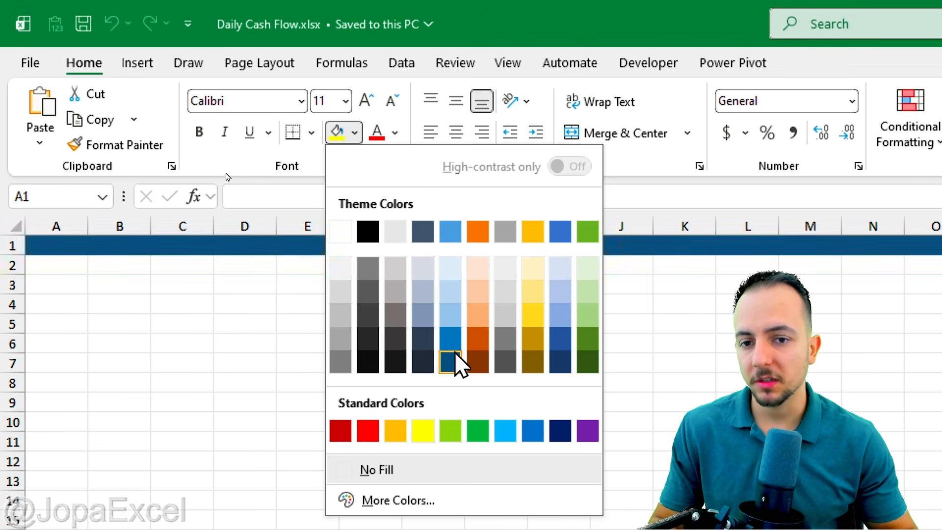
left_click(450, 267)
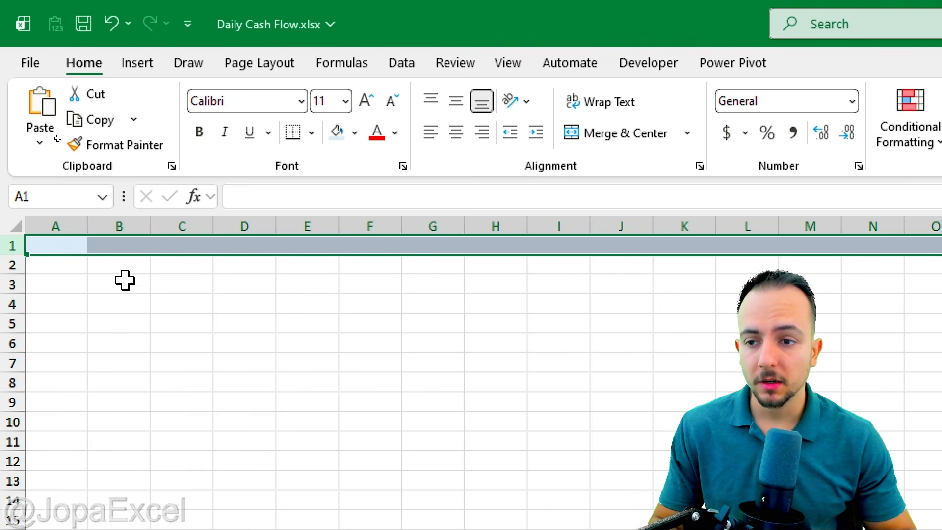
left_click(55, 265)
Enter the title "Daily Cash Flow" in cell A1
left_click(46, 245)
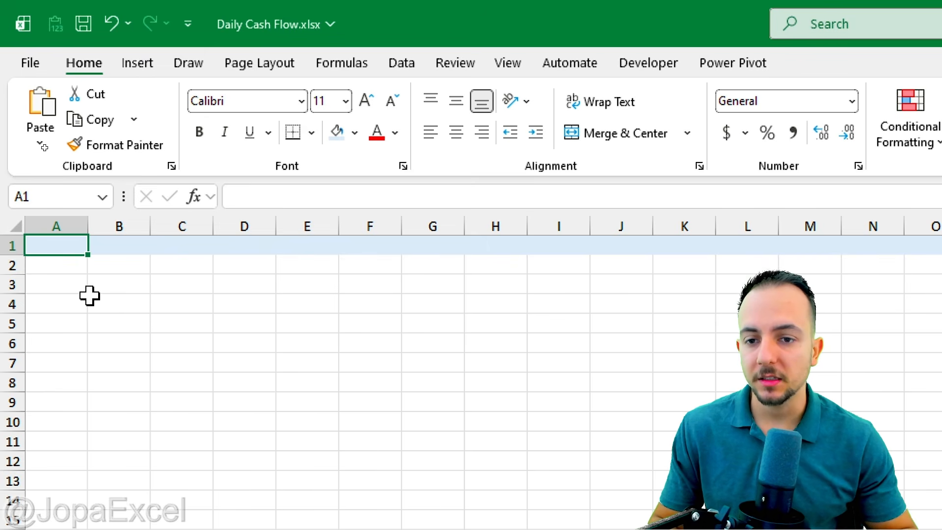
type("Dayl")
key("BackSpace")
key("BackSpace")
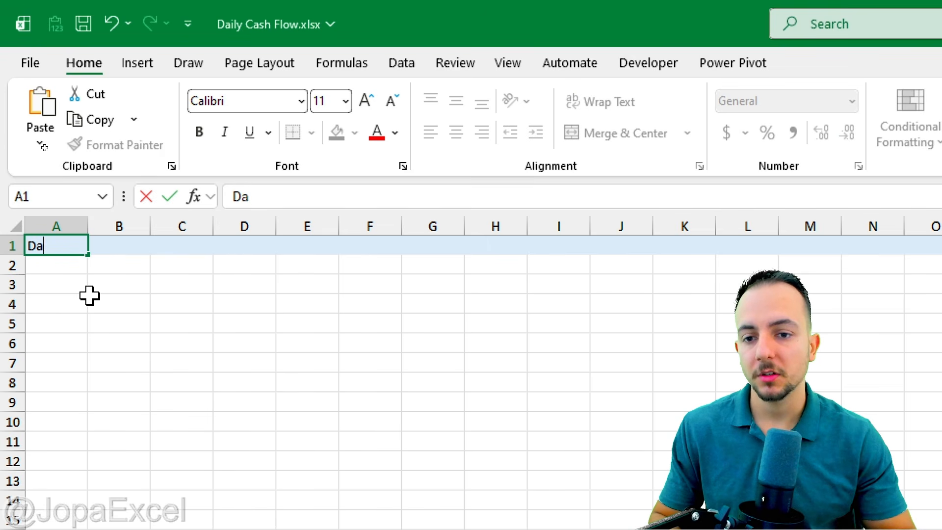
type("ily Cash")
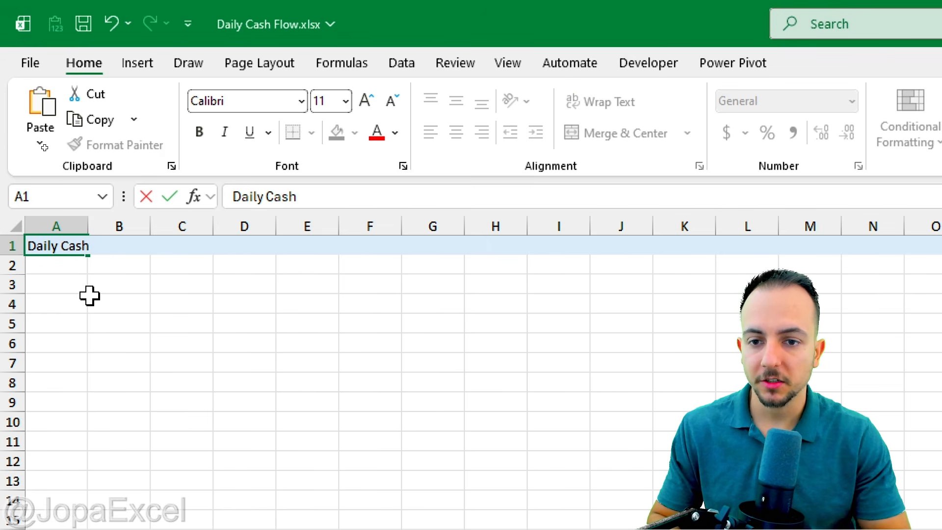
type(" Flow")
key("ctrl+Return")
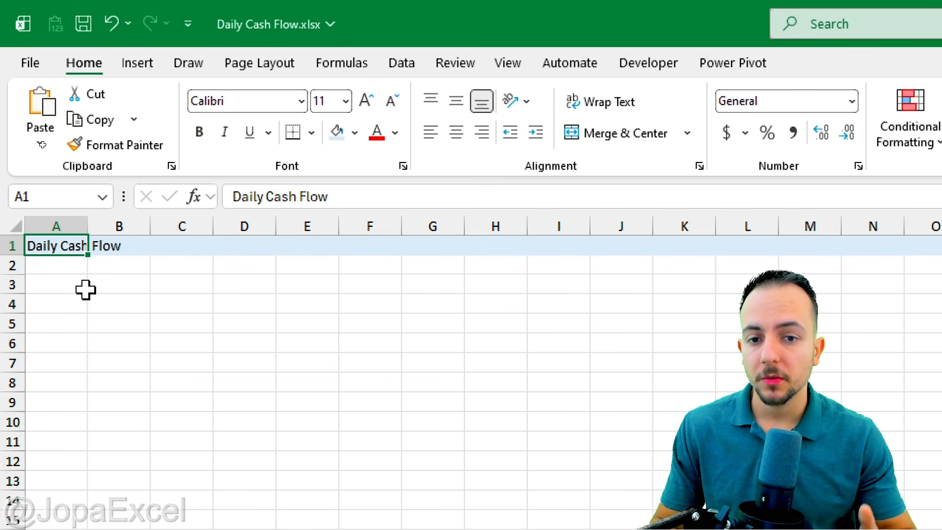
Format the title in A1 as bold, size 26, with the dark blue-gray theme font color
left_click(366, 102)
left_click(367, 102)
left_click(366, 102)
left_click(367, 102)
left_click(367, 102)
left_click(367, 101)
left_click(367, 101)
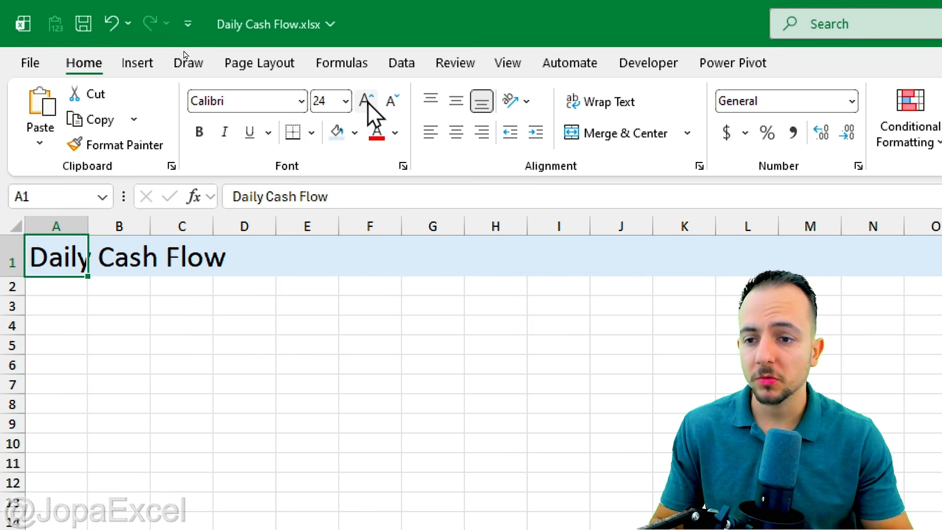
left_click(367, 101)
left_click(395, 133)
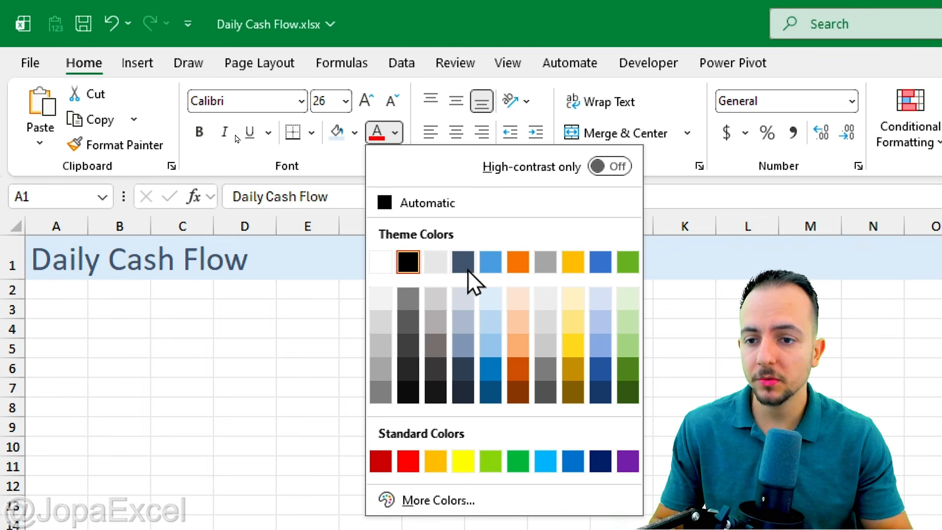
left_click(463, 264)
left_click(201, 139)
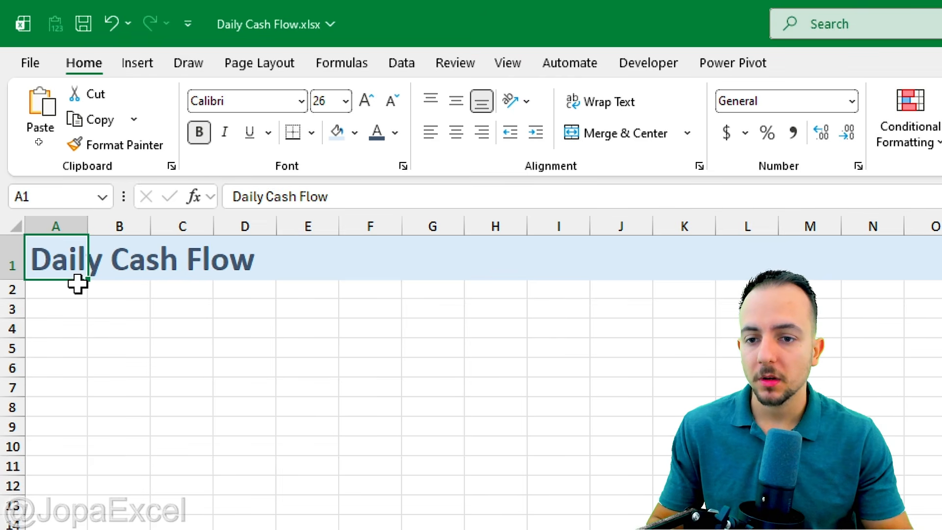
Fill row 2 with light gold and reduce its height to a thin strip beneath the title
left_click(12, 290)
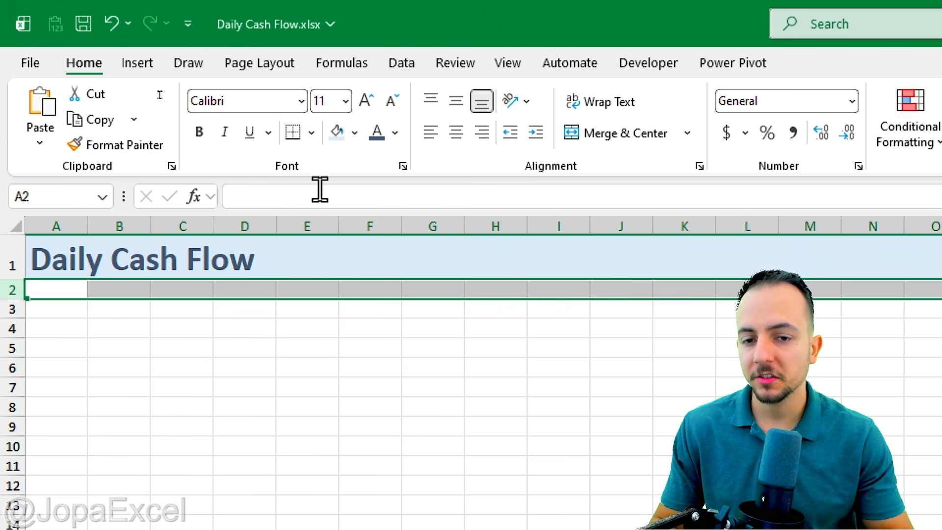
left_click(354, 132)
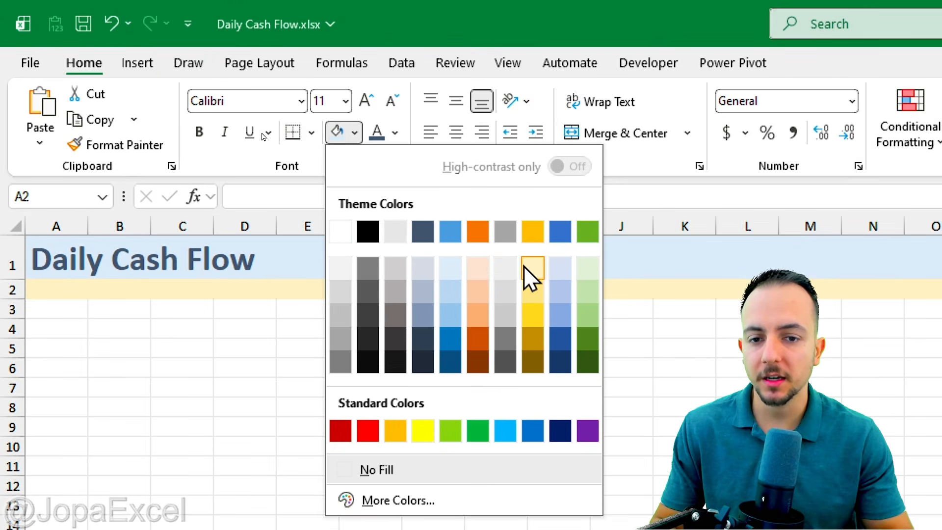
left_click(525, 268)
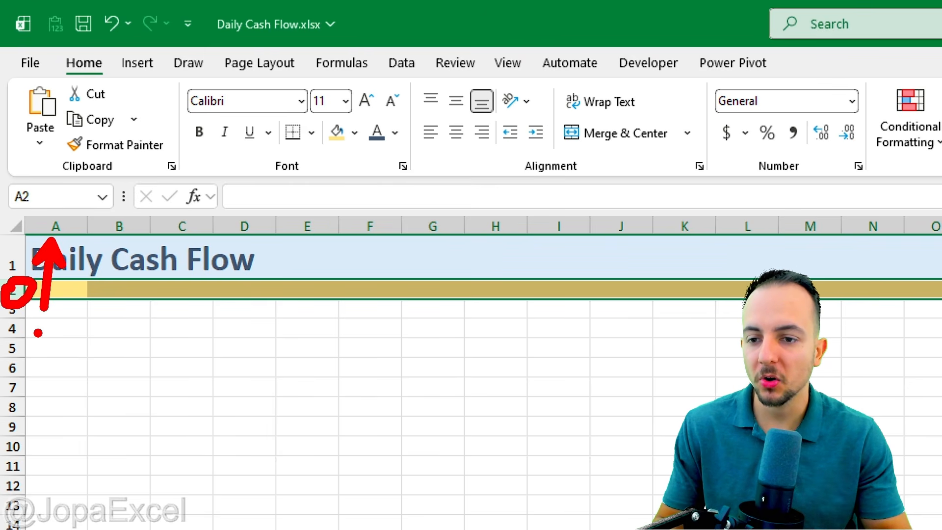
left_click_drag(21, 298, 26, 286)
left_click(45, 299)
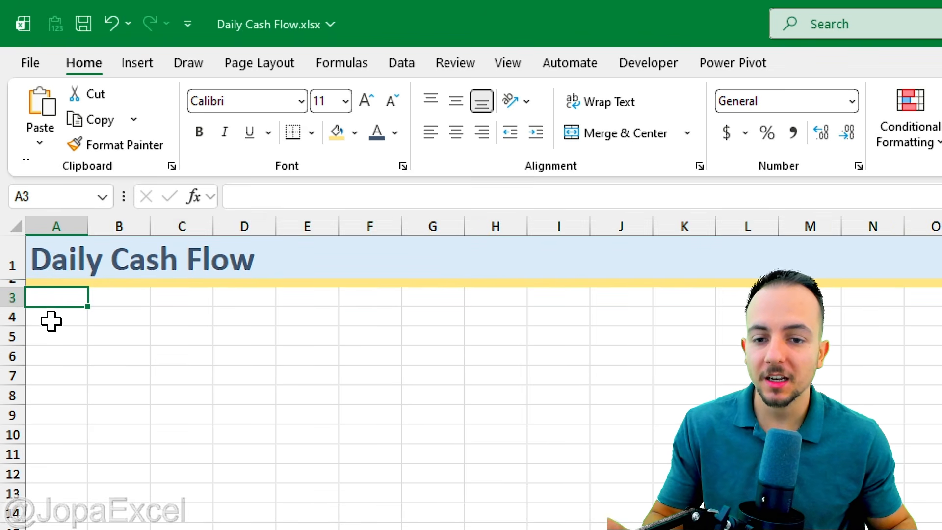
left_click(52, 319)
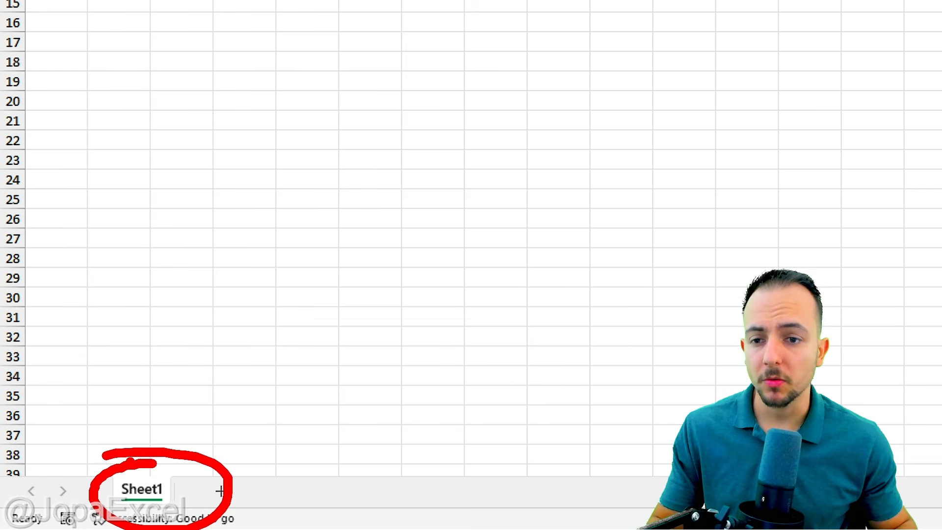
Rename the worksheet Sheet1 as "Cash Flow"
right_click(144, 496)
left_click(225, 231)
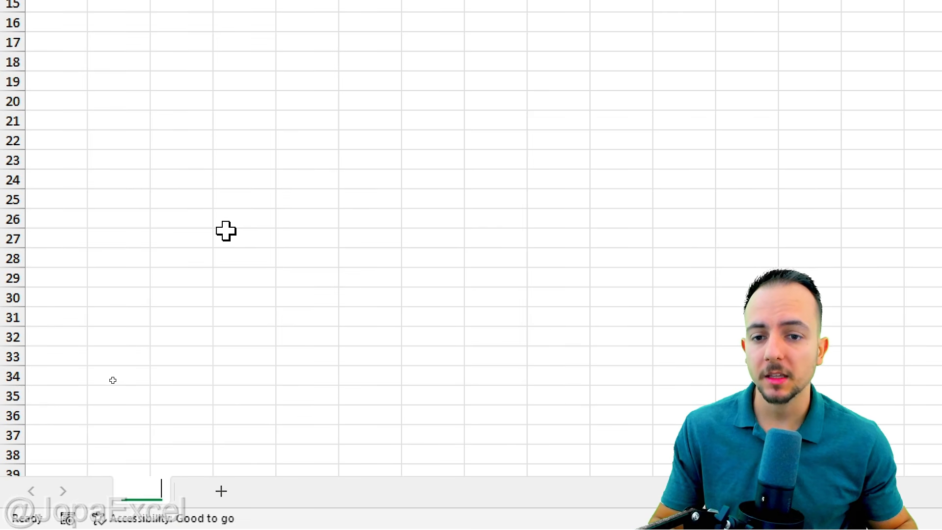
type("Cash Flow")
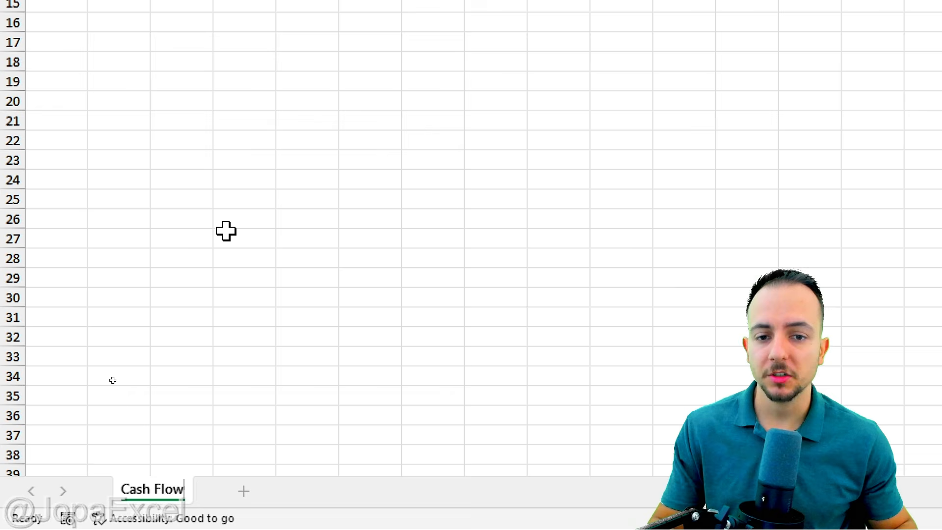
key("Return")
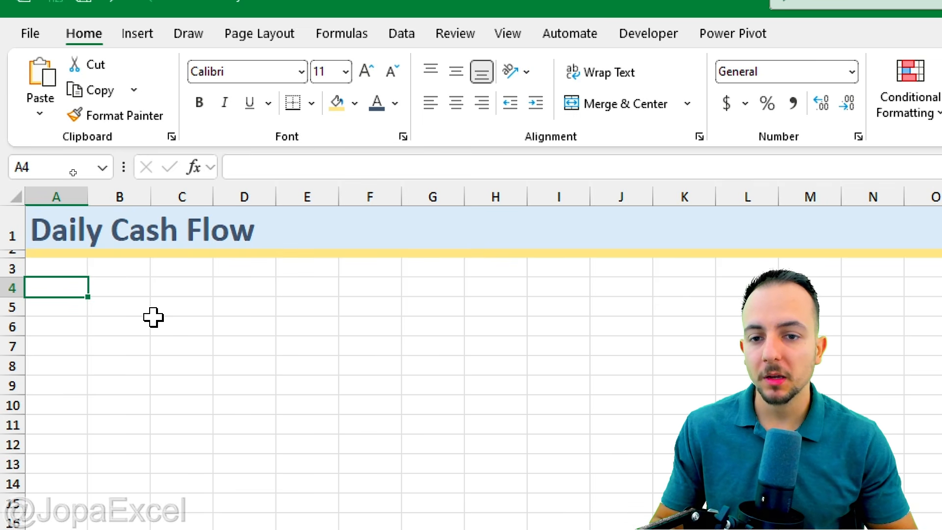
Enter the column headers DATE in A8 and TYPE in B8, leaving rows 3 to 7 free above them
left_click_drag(15, 267, 28, 346)
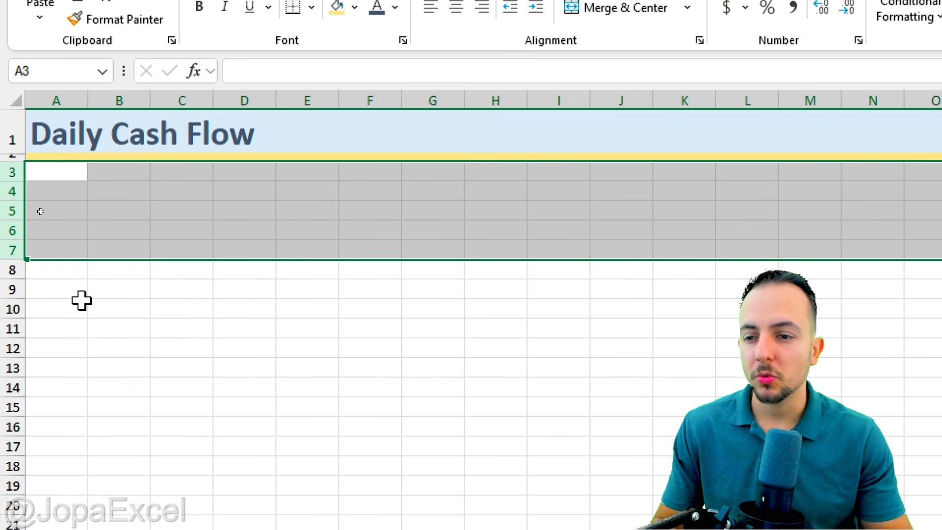
left_click(72, 275)
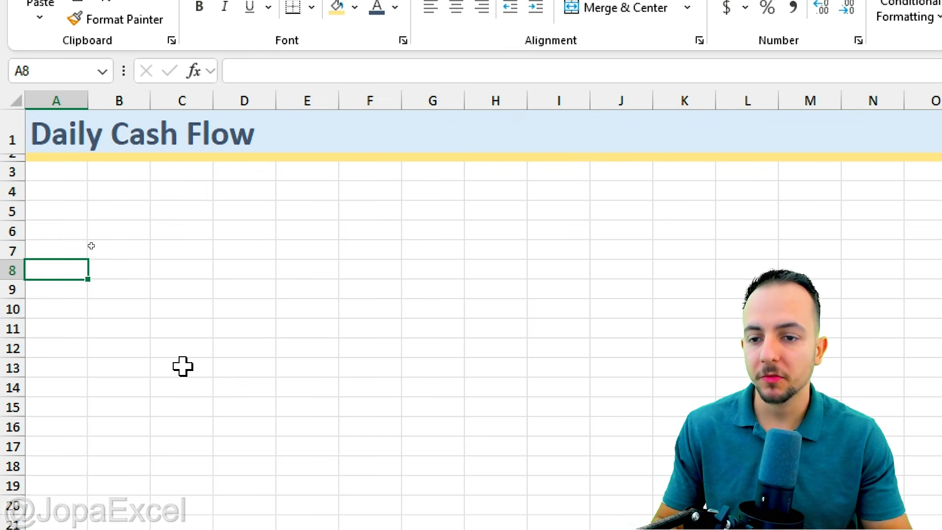
type("DA")
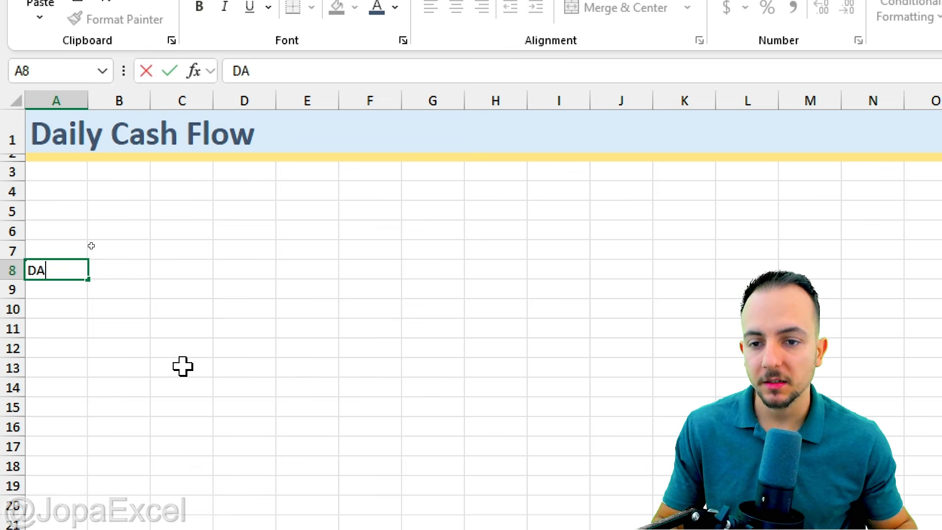
type("TE")
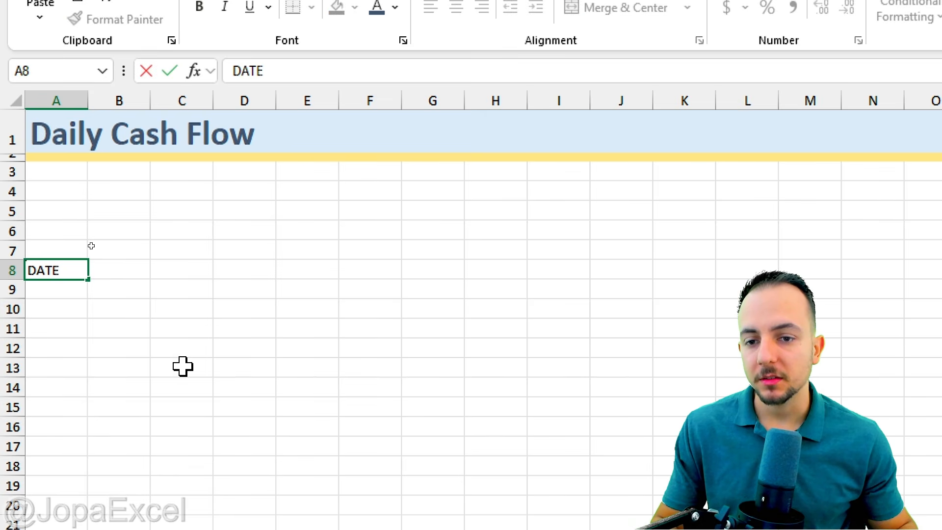
key("Tab")
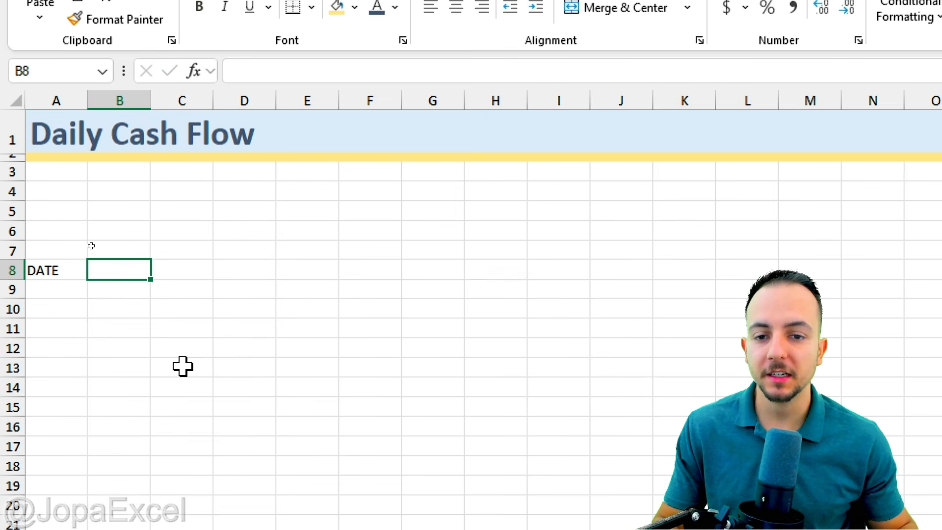
type("TY")
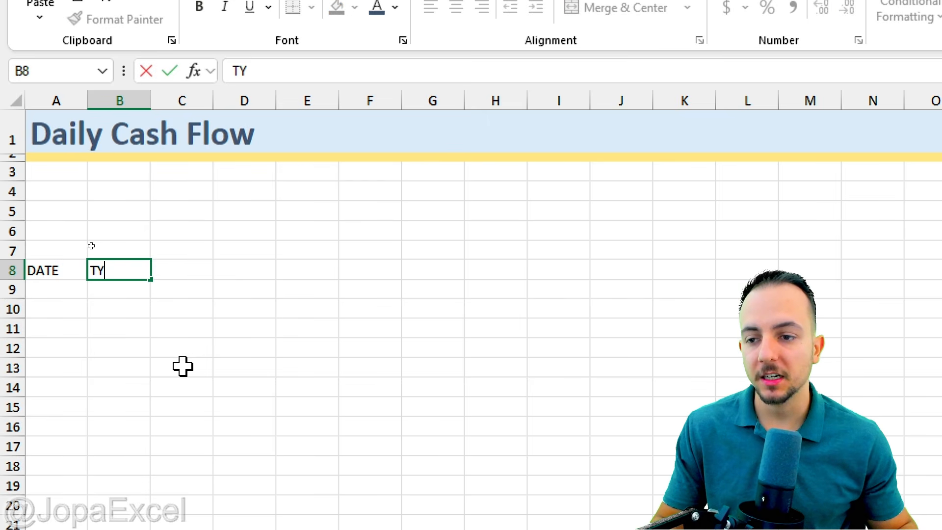
type("PE")
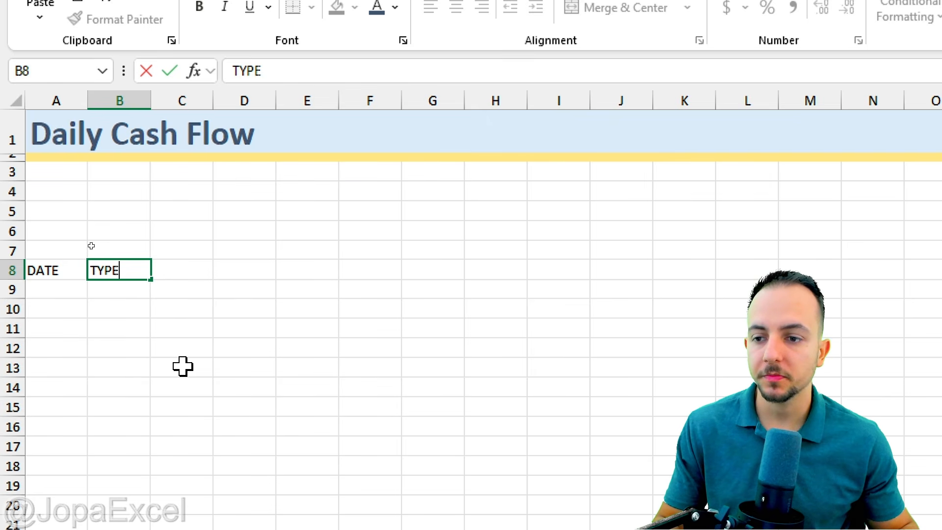
key("Return")
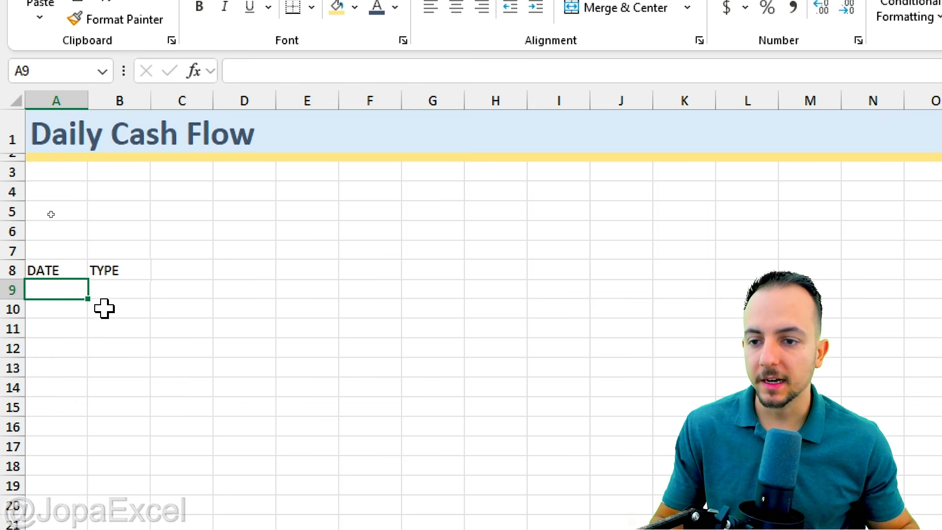
Open the Data Validation settings for cell B9 under the TYPE header
left_click(116, 289)
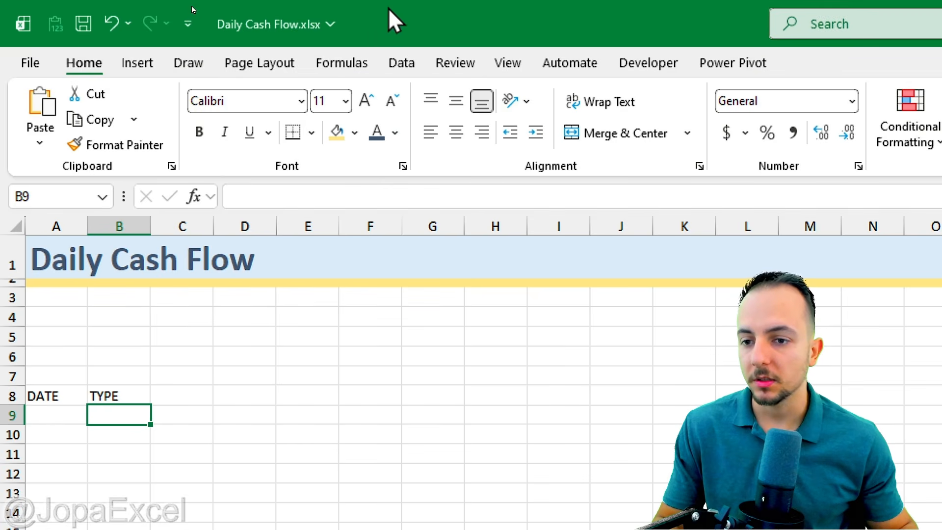
left_click(404, 62)
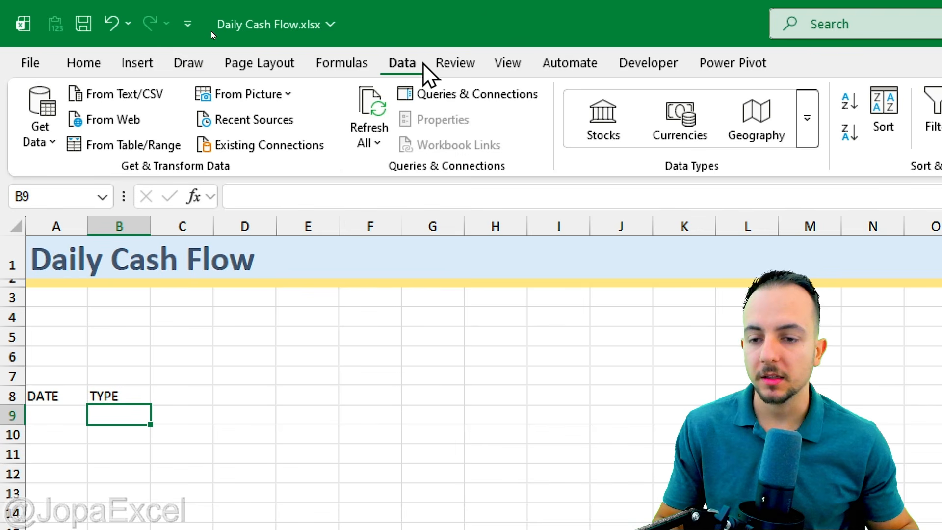
left_click(752, 146)
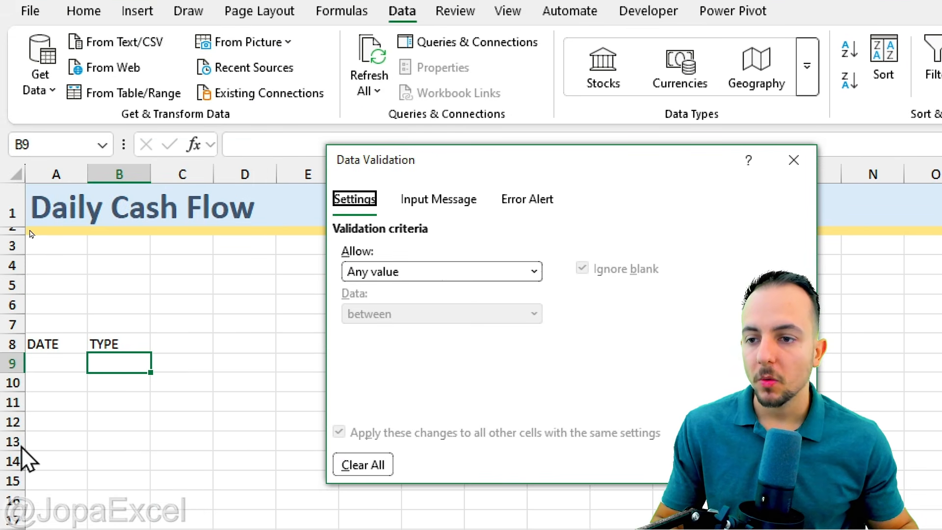
left_click_drag(405, 159, 270, 117)
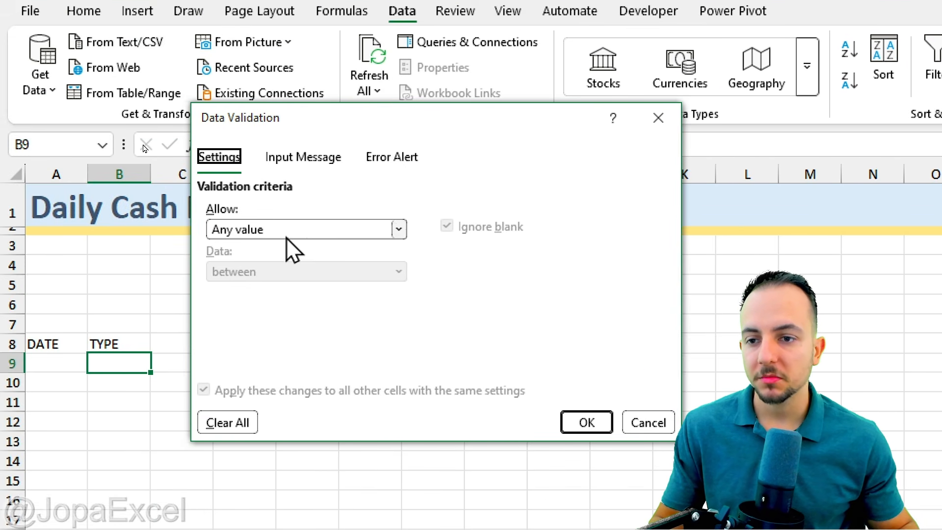
key("ctrl+2")
left_click_drag(73, 369, 166, 501)
left_click_drag(43, 413, 107, 397)
left_click_drag(39, 438, 110, 474)
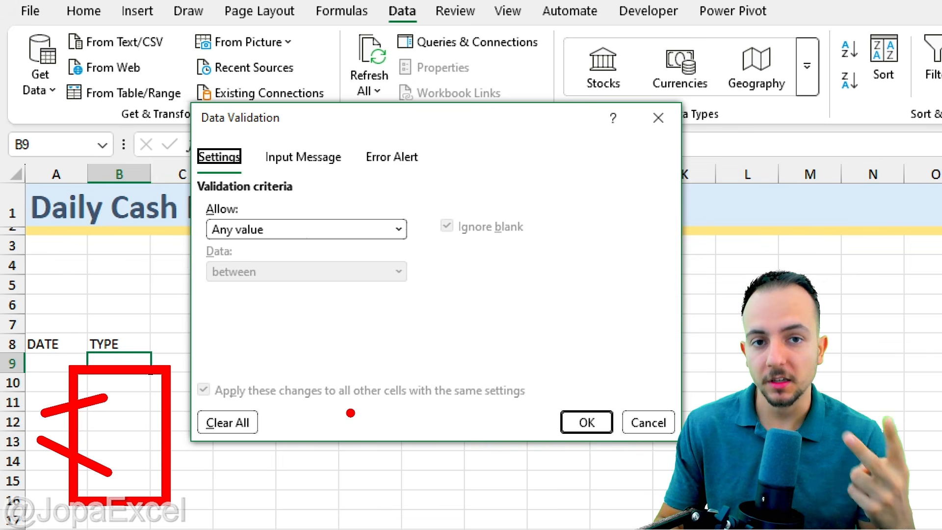
key("Escape")
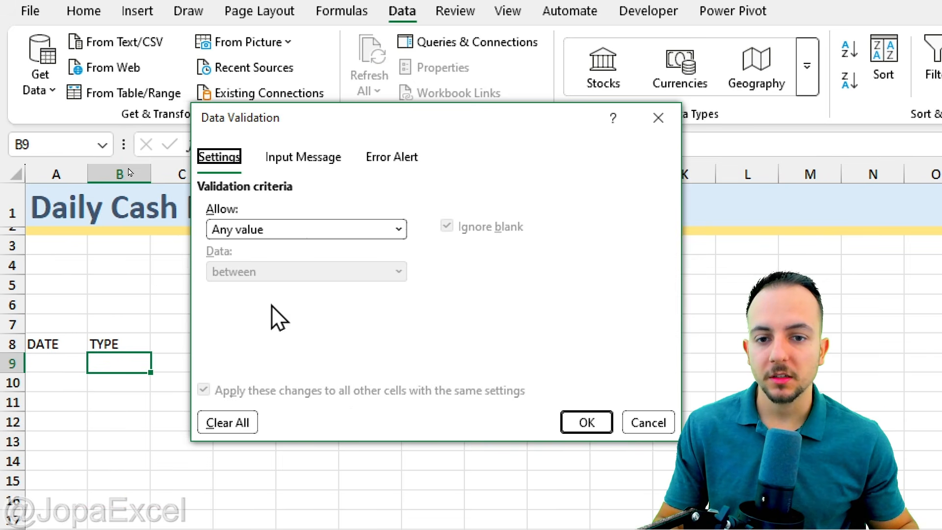
Restrict B9 to a validation list with the entries INCOME and EXPENSE
left_click(257, 235)
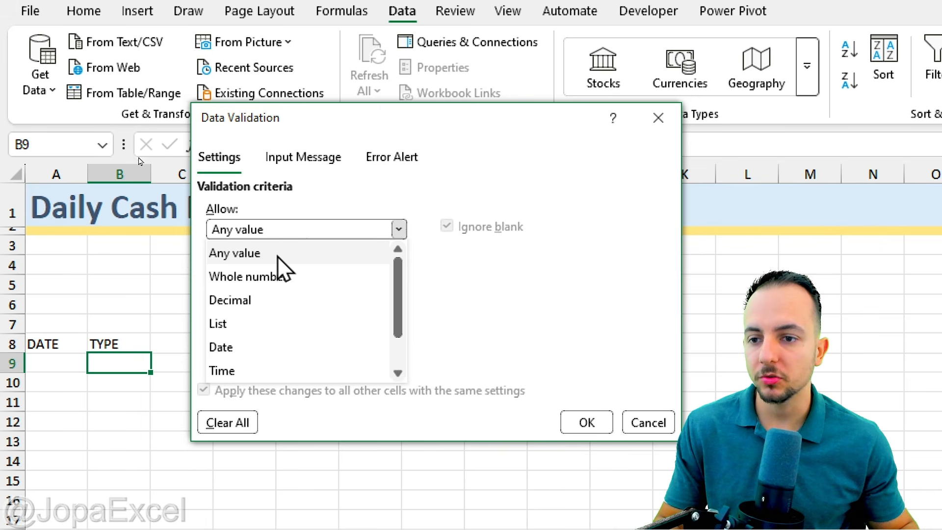
left_click(278, 331)
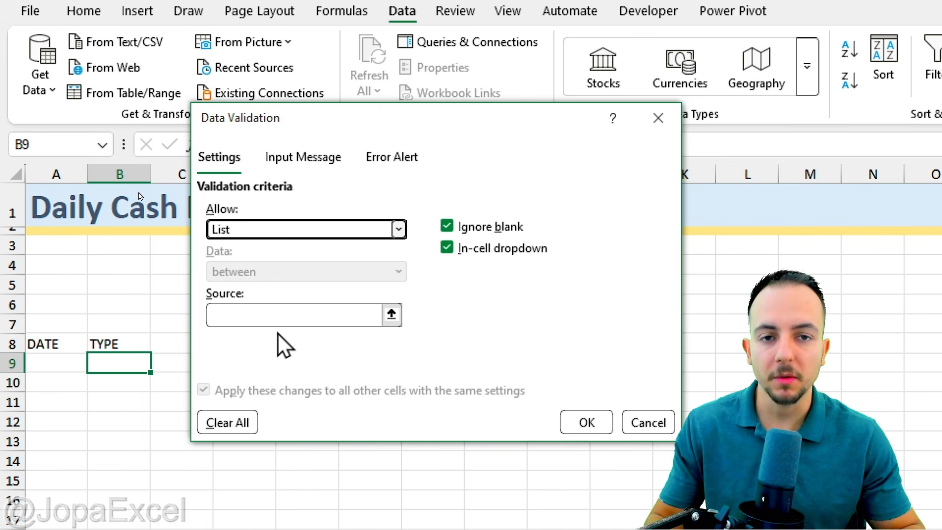
left_click(267, 316)
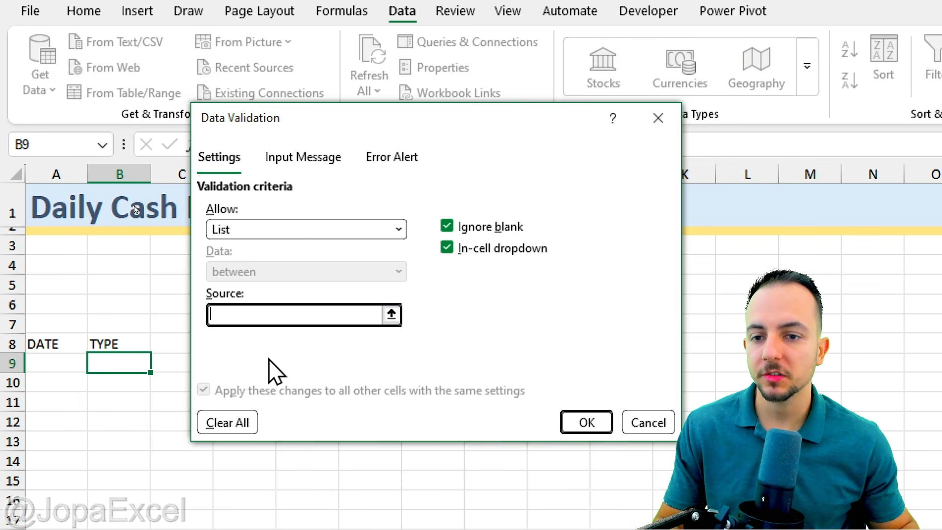
type("INCOME,EXP")
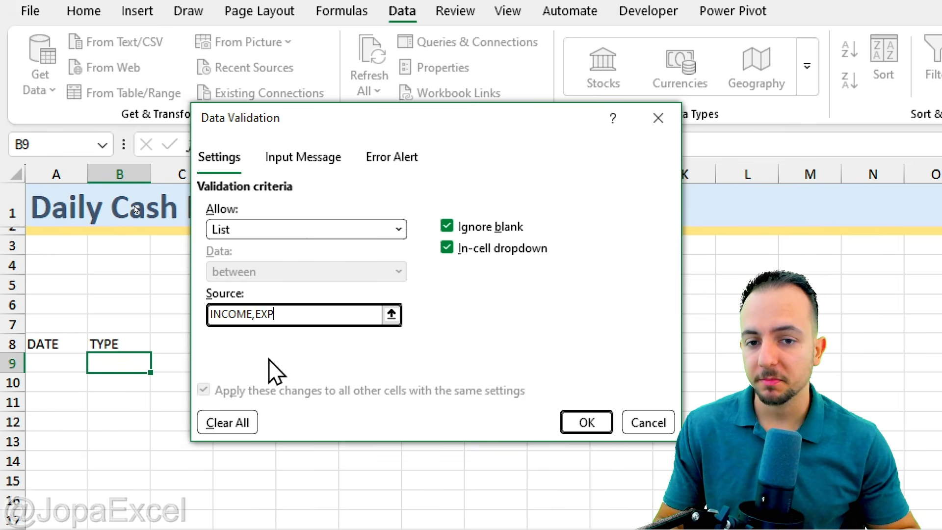
type("ENSE")
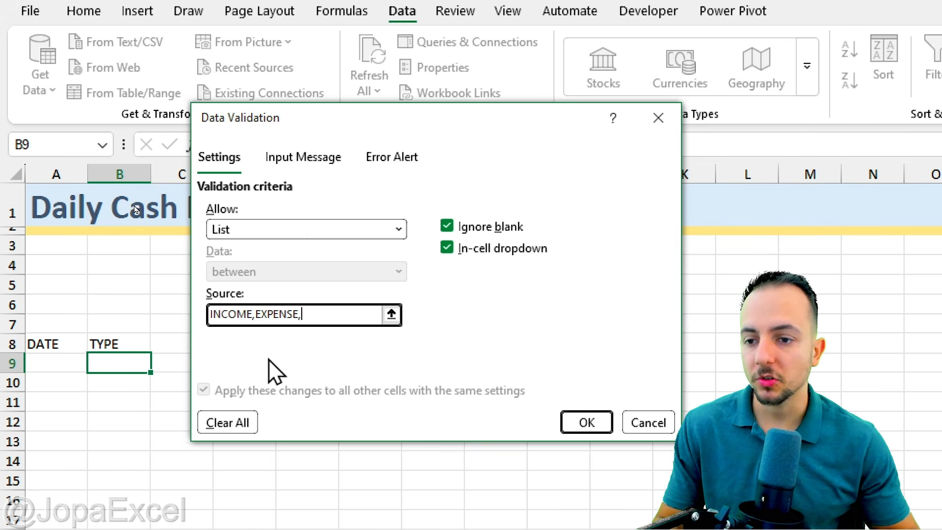
left_click(601, 426)
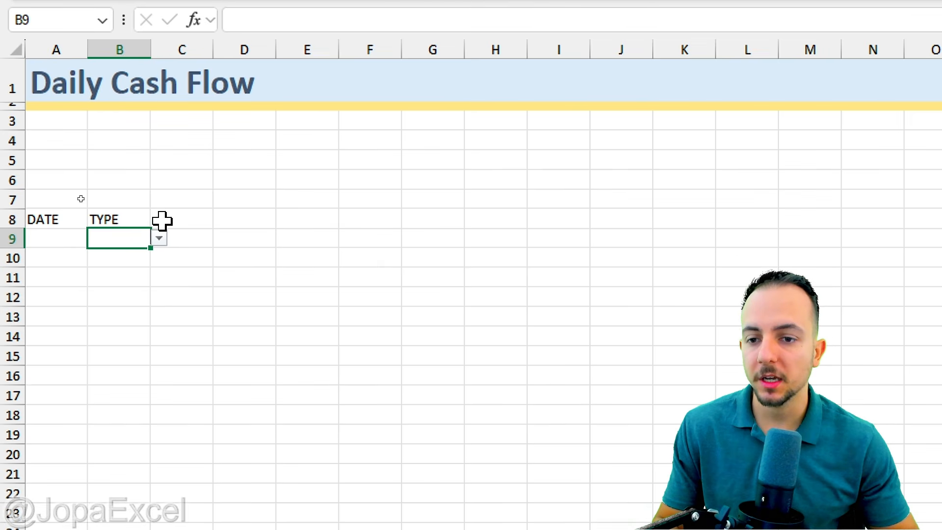
Try both entries of the drop-down list in B9, ending with EXPENSE
left_click(159, 239)
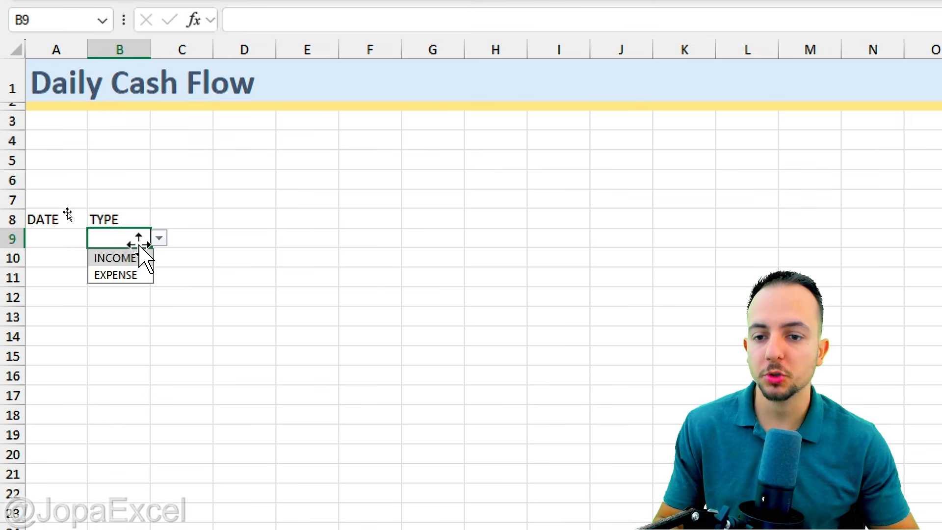
left_click(135, 275)
left_click(159, 239)
left_click(131, 257)
left_click(159, 239)
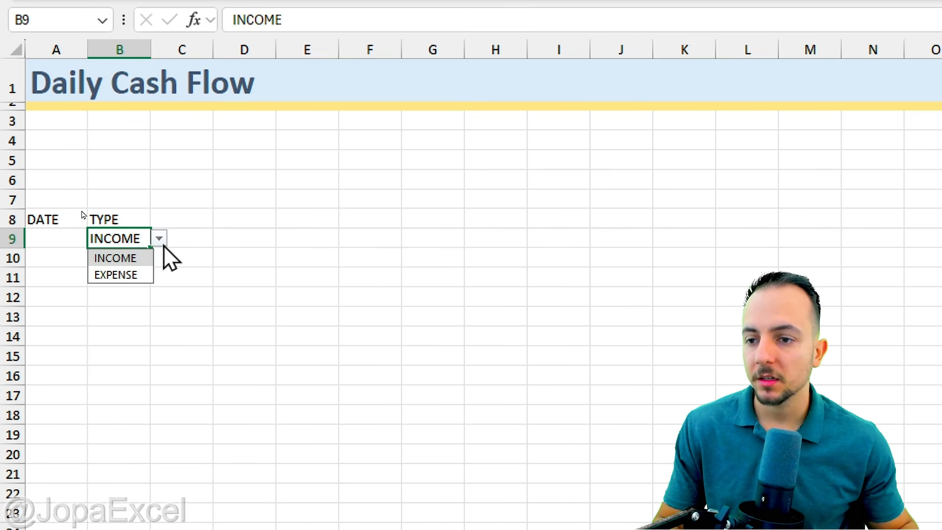
left_click(130, 274)
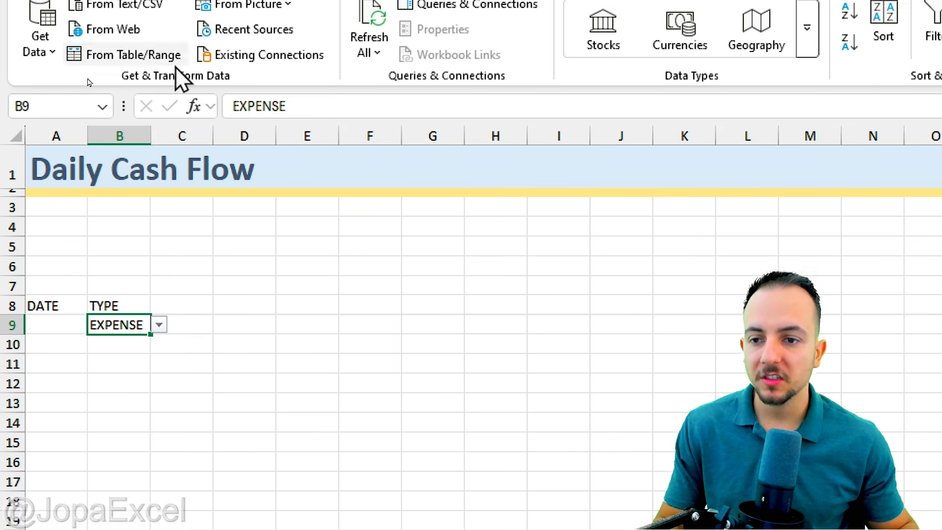
Widen columns B and A to give the type and date entries more room
left_click_drag(153, 48, 154, 48)
left_click_drag(153, 135, 189, 143)
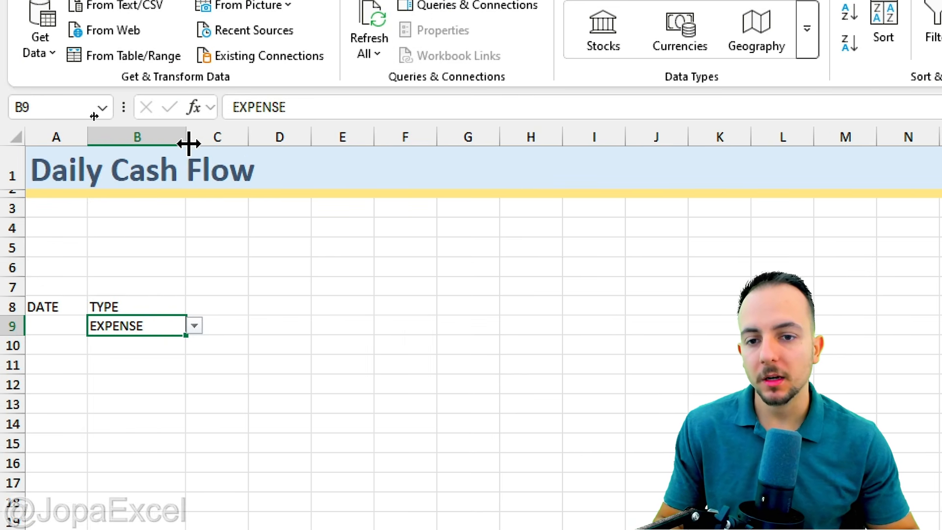
left_click_drag(82, 133, 109, 134)
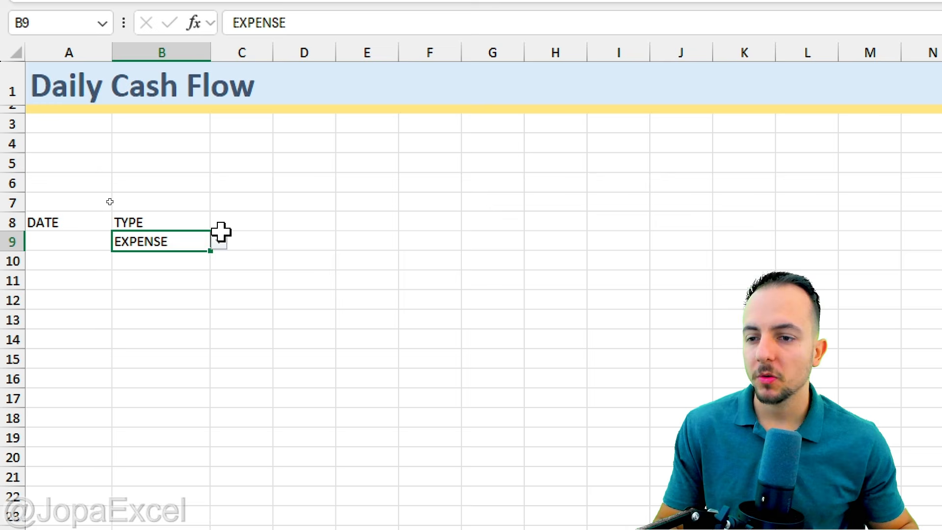
Enter the date 01/01/2027 in A9 and choose INCOME as the type in B9
left_click(90, 320)
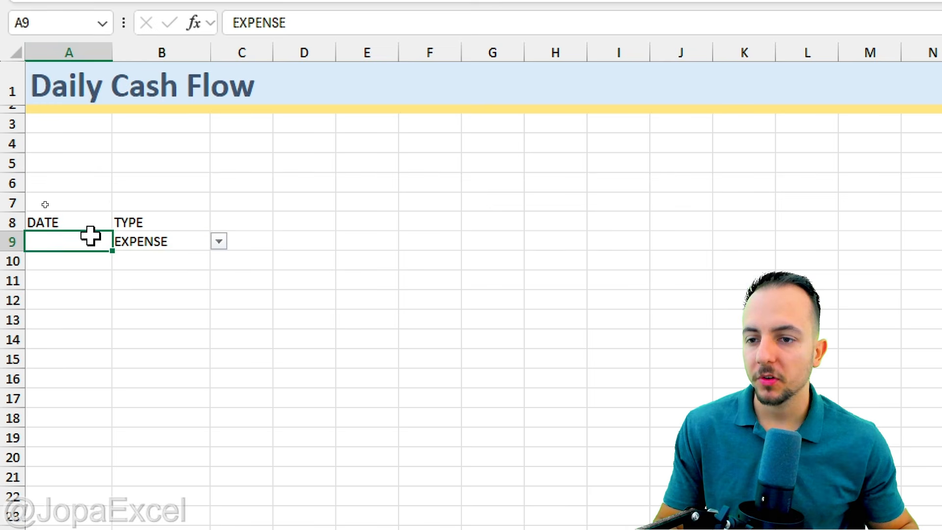
type("01/01/2027")
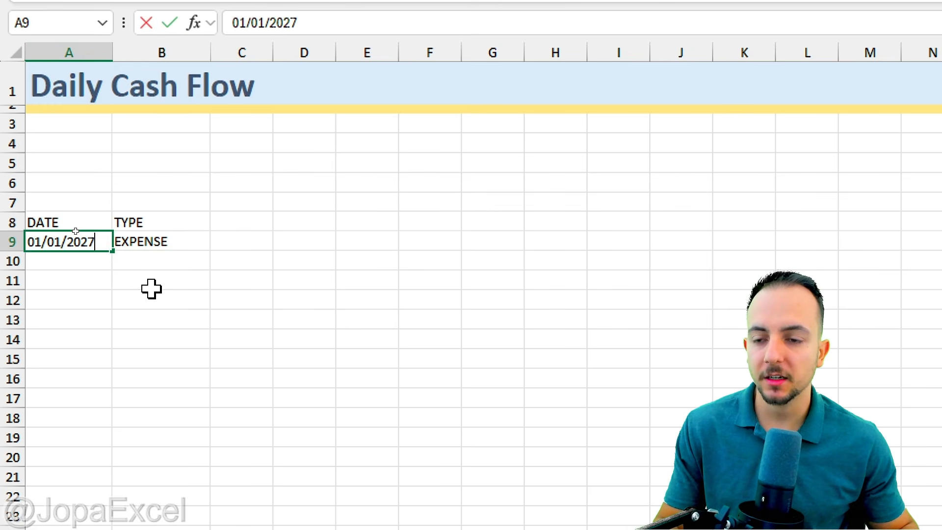
key("Return")
left_click(196, 241)
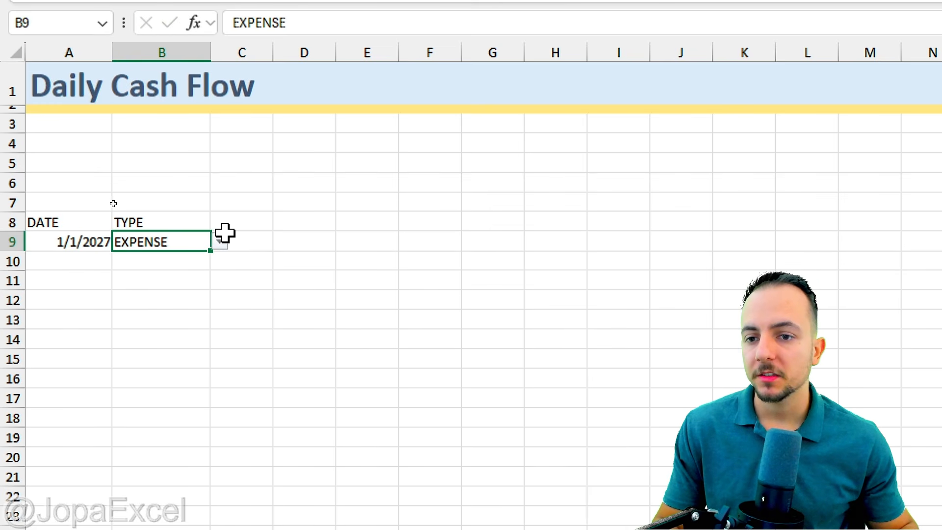
left_click(219, 241)
left_click(202, 261)
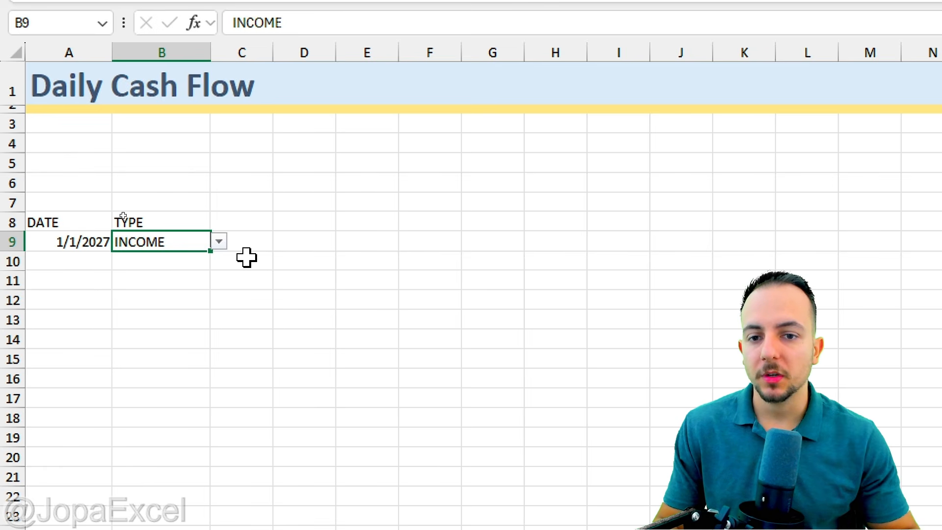
Switch the type in B9 to EXPENSE and back to INCOME
left_click(219, 242)
left_click(182, 273)
left_click(219, 241)
left_click(196, 260)
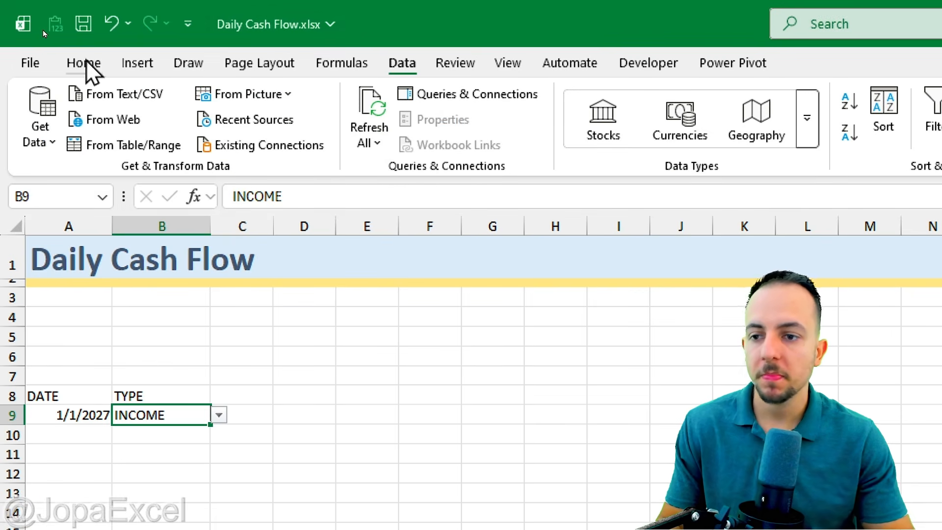
Add a conditional formatting rule to B9 that shows cells equal to INCOME in Green Fill with Dark Green Text
left_click(84, 62)
left_click(912, 132)
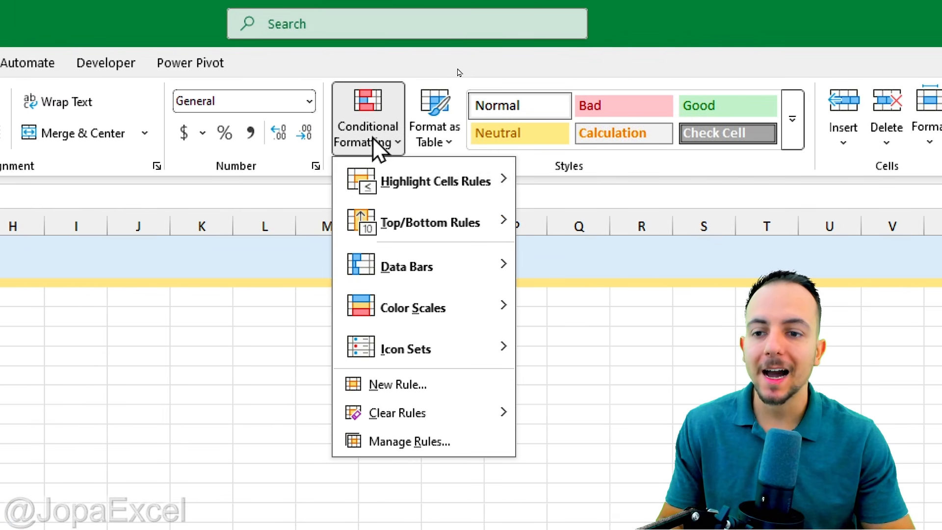
mouse_move(941, 181)
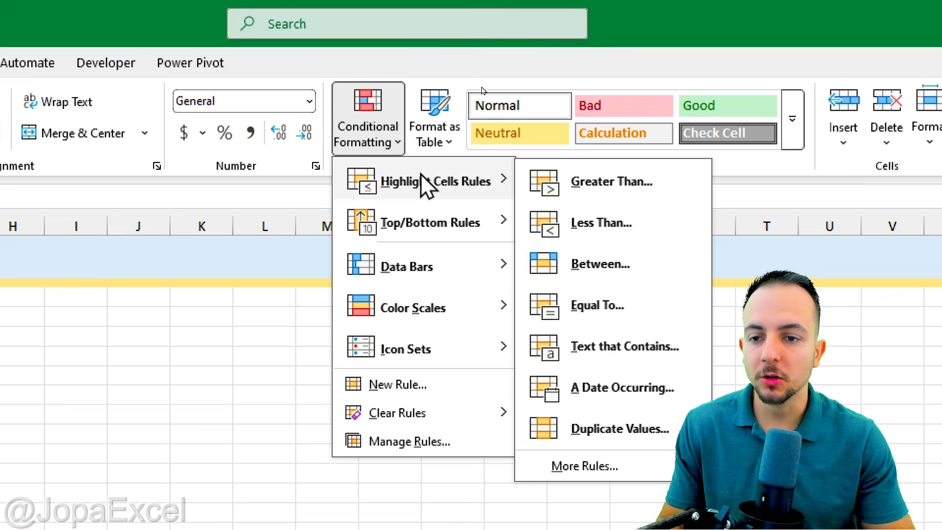
left_click(583, 306)
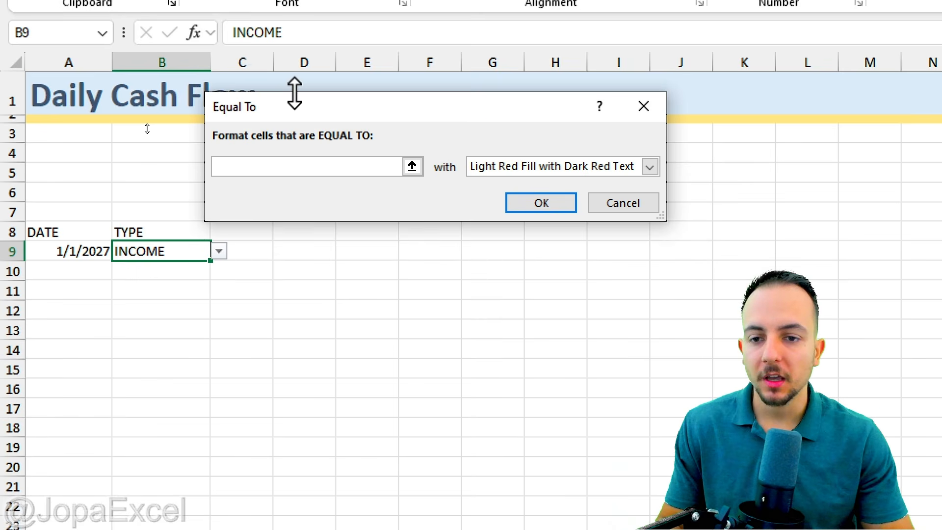
left_click_drag(295, 105, 262, 95)
type("INCOME")
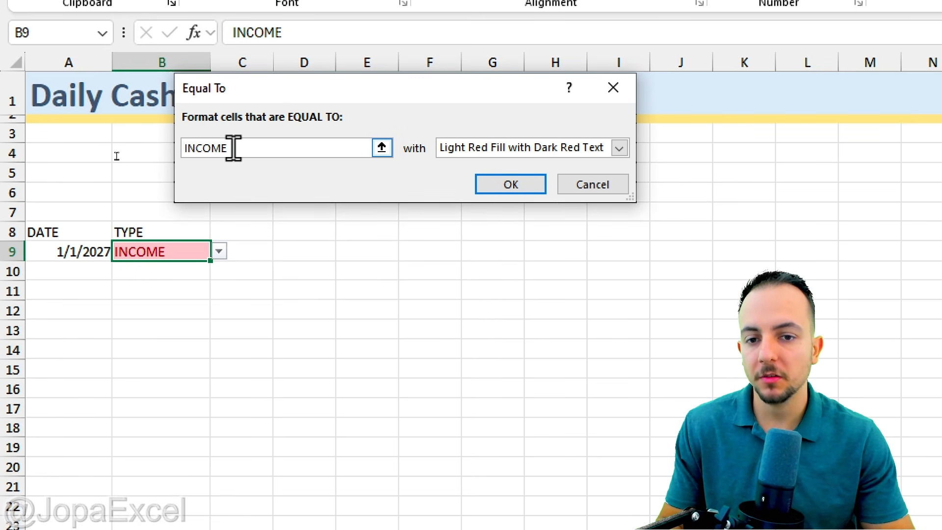
left_click(510, 149)
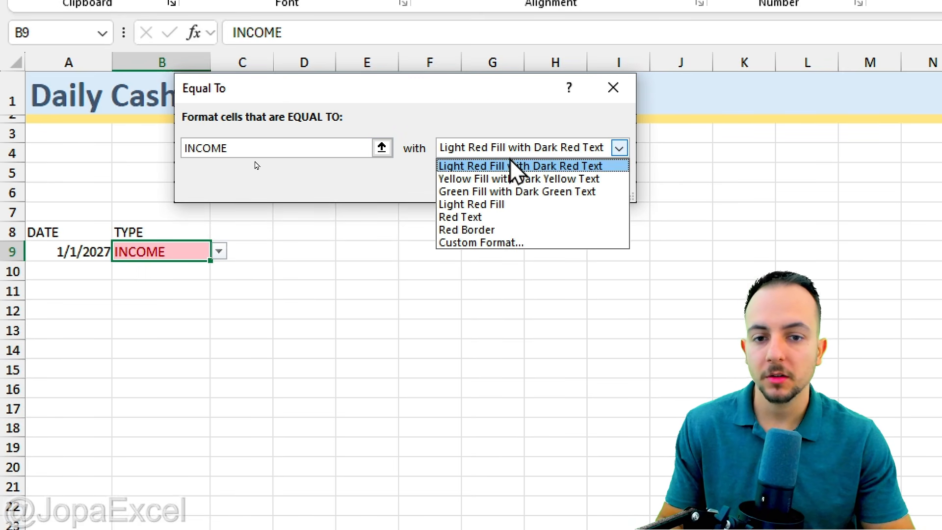
left_click(510, 192)
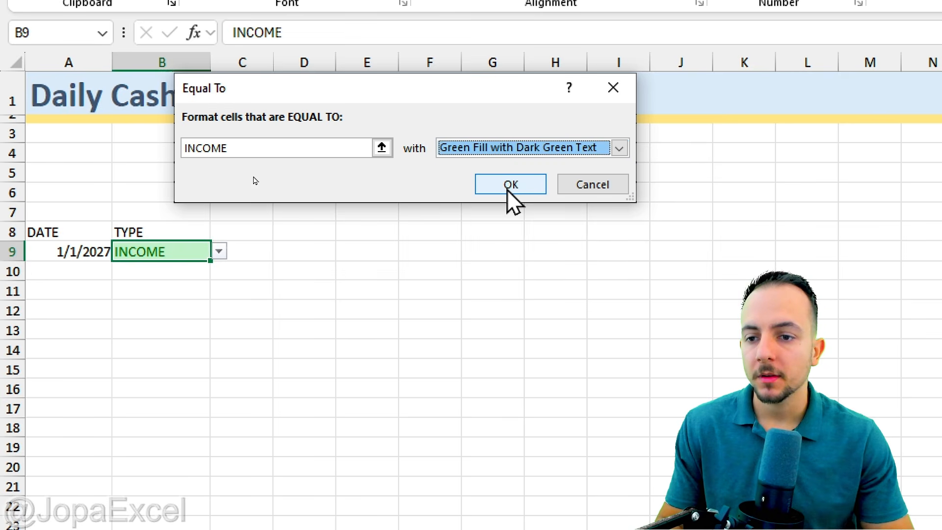
left_click(511, 184)
Set B9 to EXPENSE and add a conditional formatting rule showing cells equal to EXPENSE in Light Red Fill with Dark Red Text
left_click(219, 251)
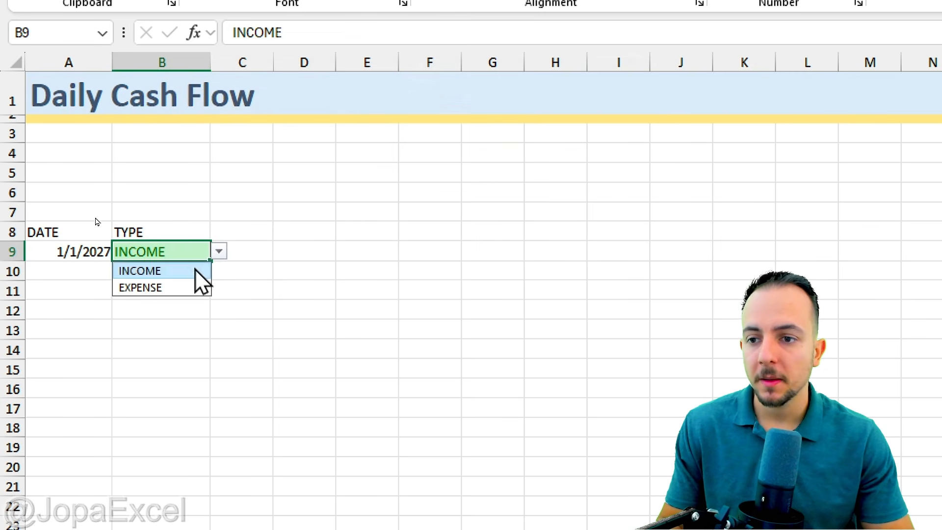
left_click(210, 285)
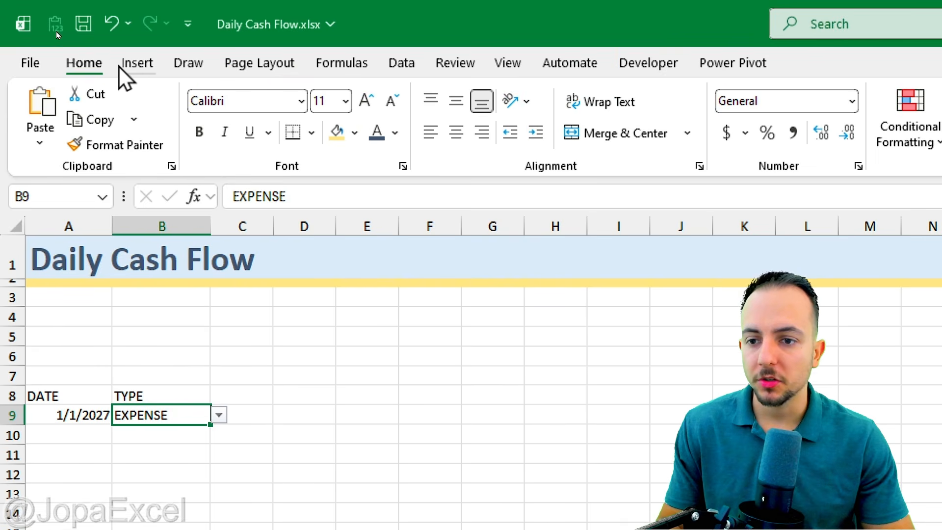
left_click(910, 127)
mouse_move(558, 185)
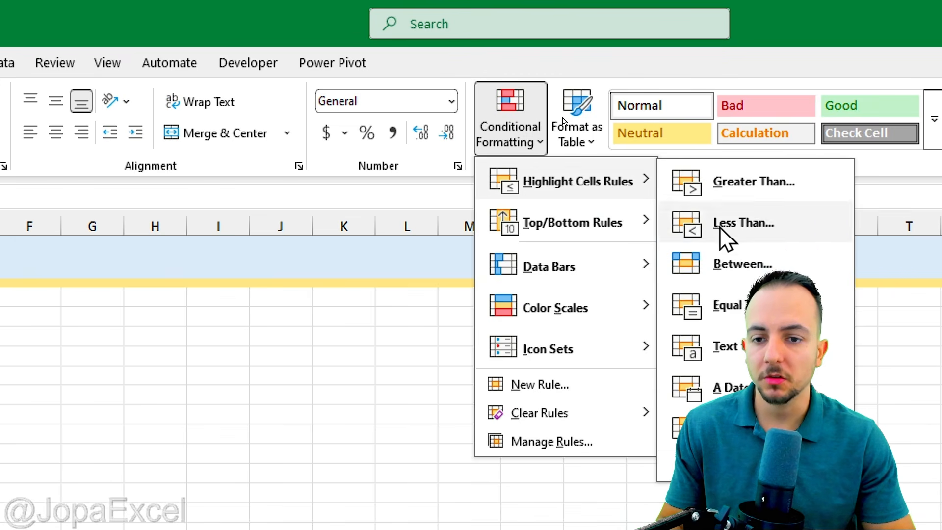
left_click(731, 320)
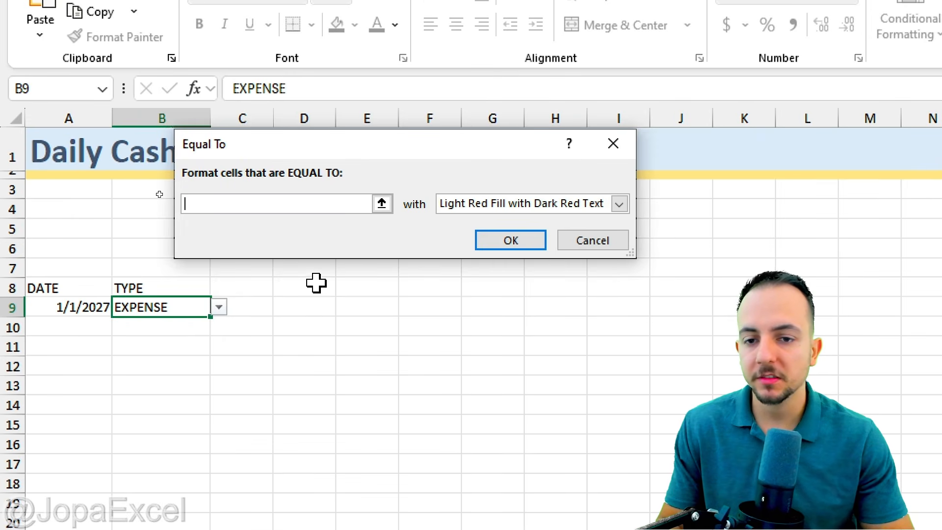
type("EXPENSE")
left_click(487, 203)
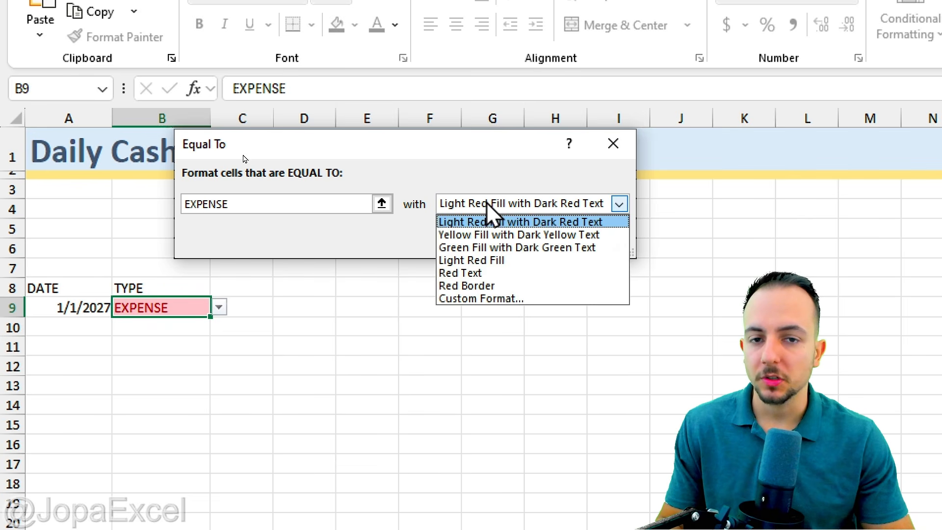
left_click(492, 235)
left_click(483, 207)
left_click(488, 220)
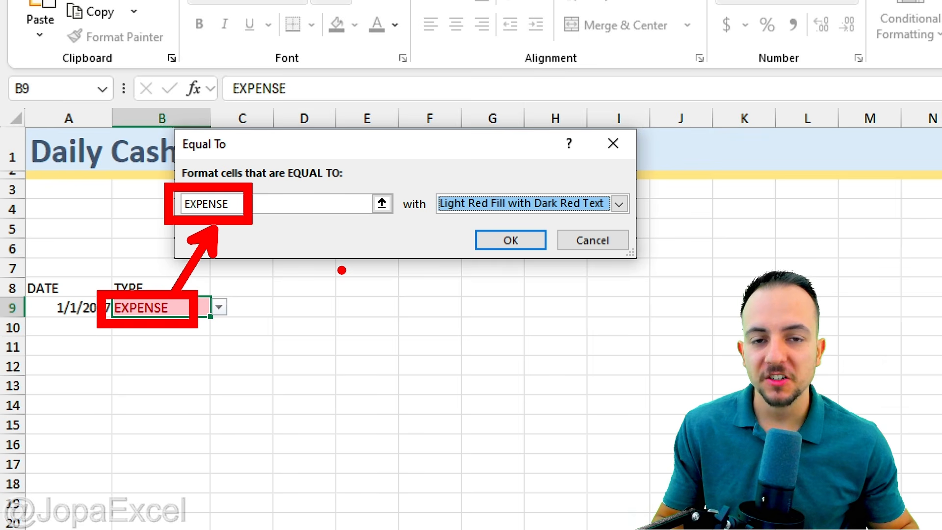
left_click(508, 243)
Test both color rules by switching the type in B9 between INCOME and EXPENSE, ending with INCOME
left_click(218, 308)
left_click(200, 321)
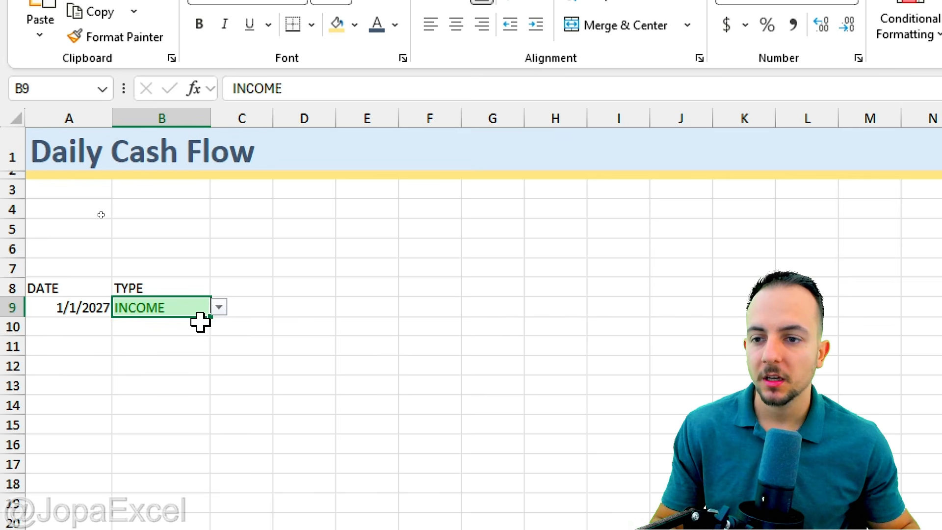
left_click(217, 314)
left_click(205, 304)
left_click(220, 308)
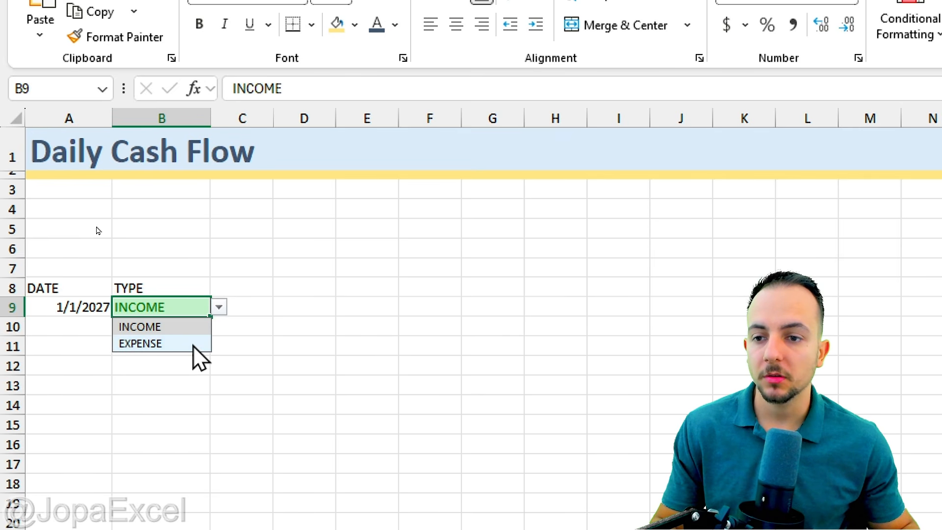
left_click(196, 344)
left_click(219, 308)
left_click(196, 326)
left_click(220, 308)
left_click(205, 343)
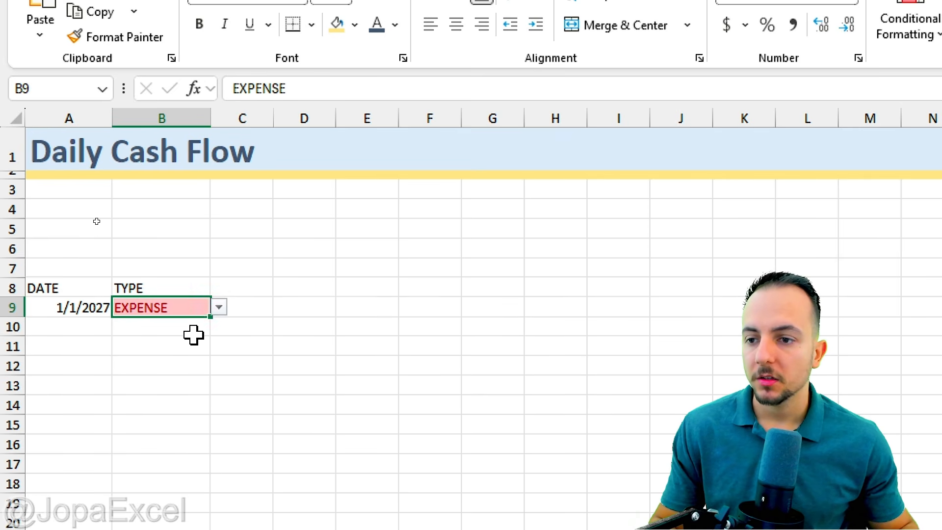
left_click(219, 308)
left_click(196, 326)
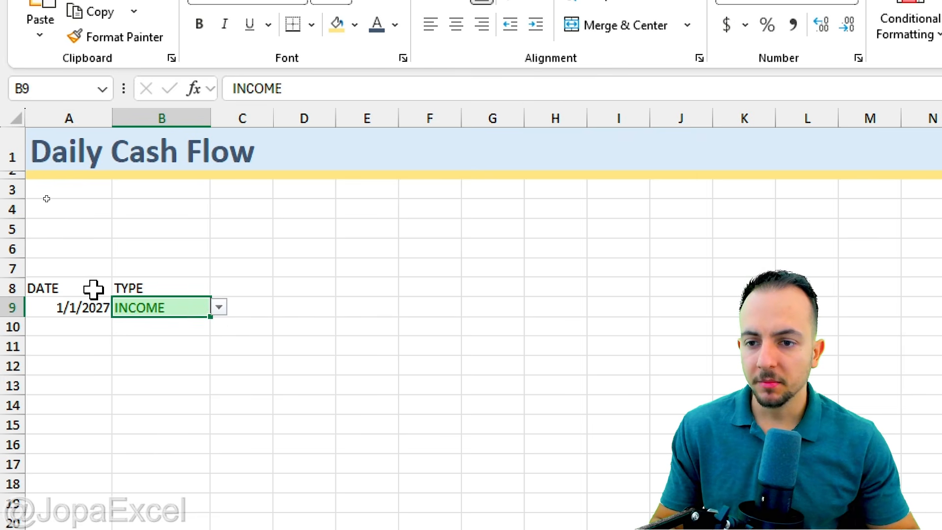
Enter the header DESCRIPTION in C8 and widen column C to about three times its width
left_click_drag(93, 290, 168, 305)
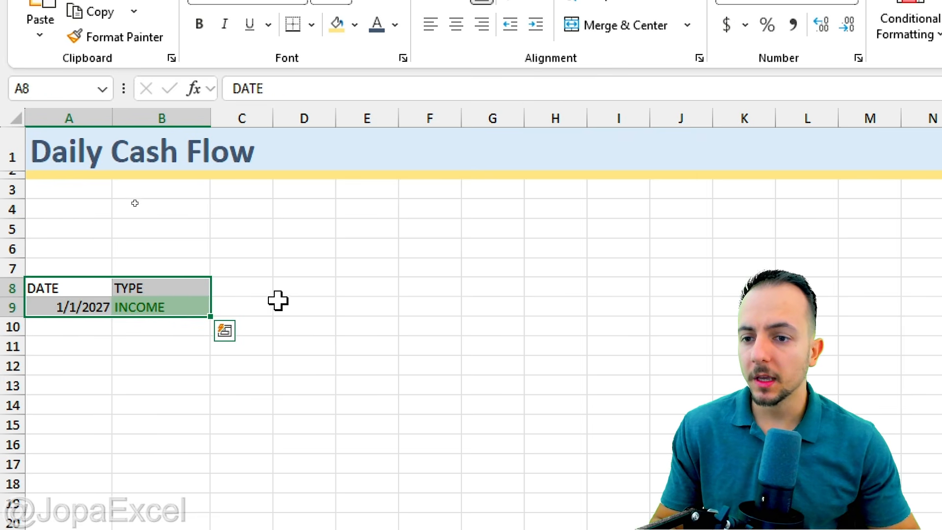
left_click(252, 288)
type("DE")
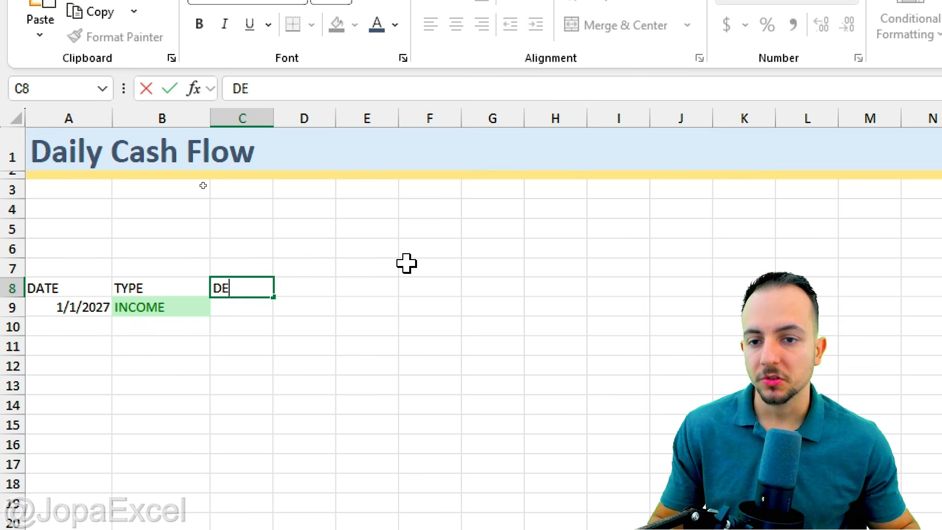
type("SCRIPTINO")
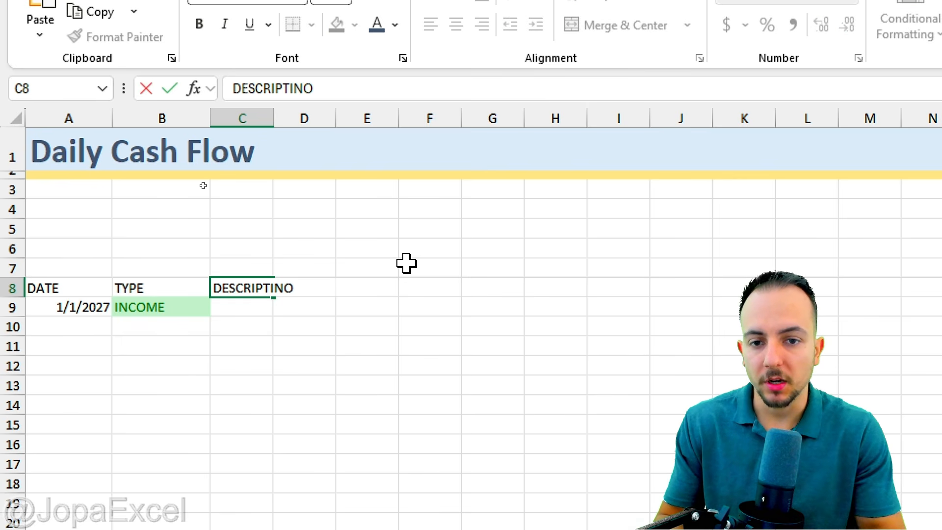
key("BackSpace")
key("BackSpace")
type("O")
key("ctrl+Return")
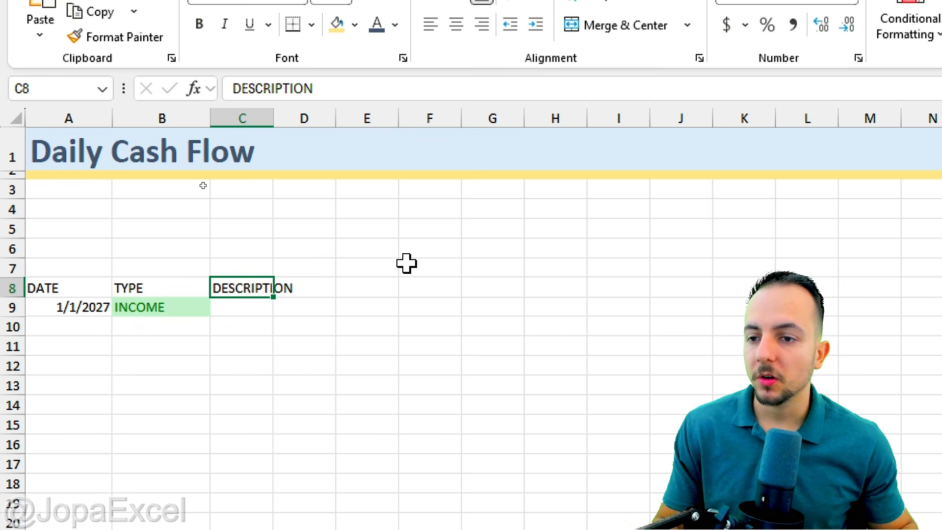
left_click_drag(273, 118, 399, 116)
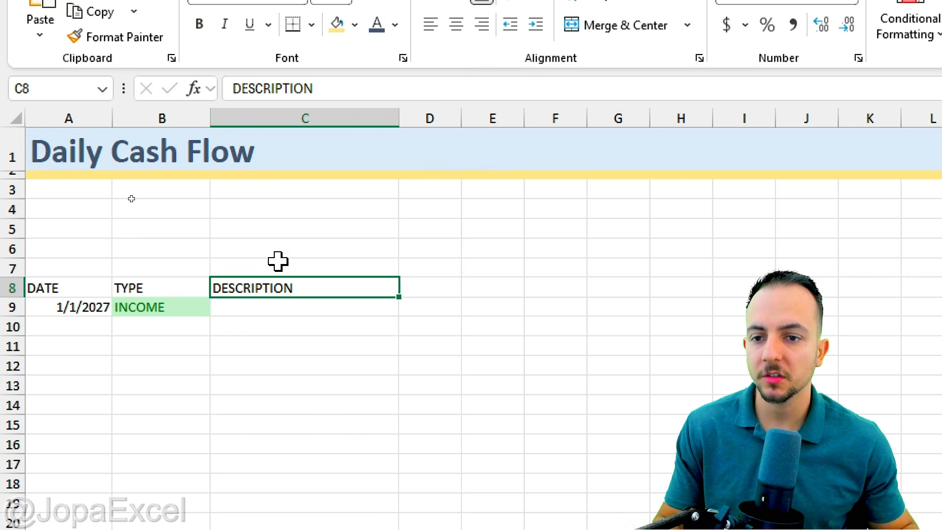
Enter SALARY as the description of the first entry in C9
left_click(259, 310)
type("SALARY")
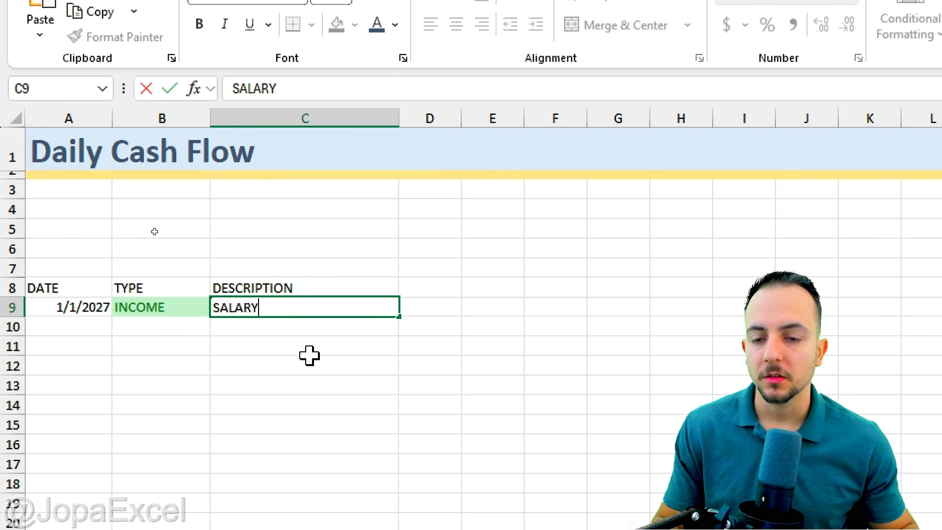
key("ctrl+Return")
Enter the header AMOUNT in D8 and widen column D slightly
left_click(430, 285)
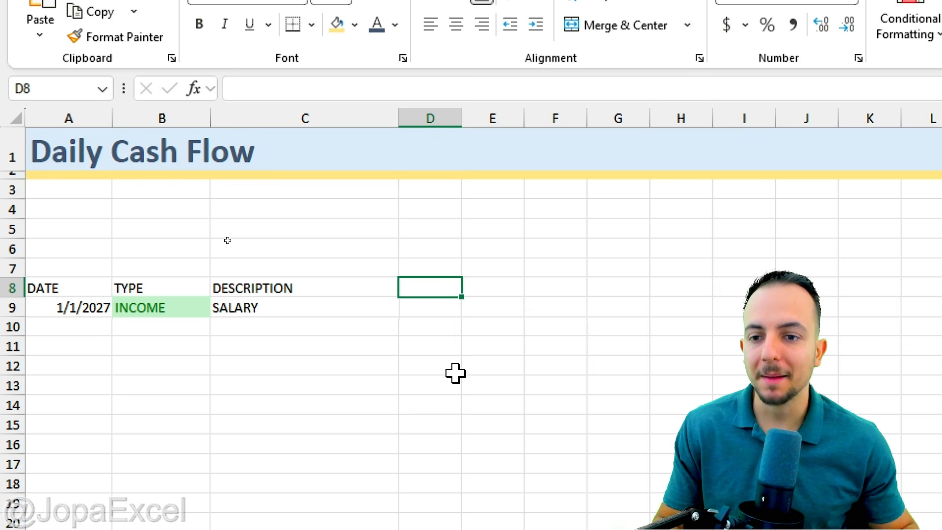
type("AMOUNT")
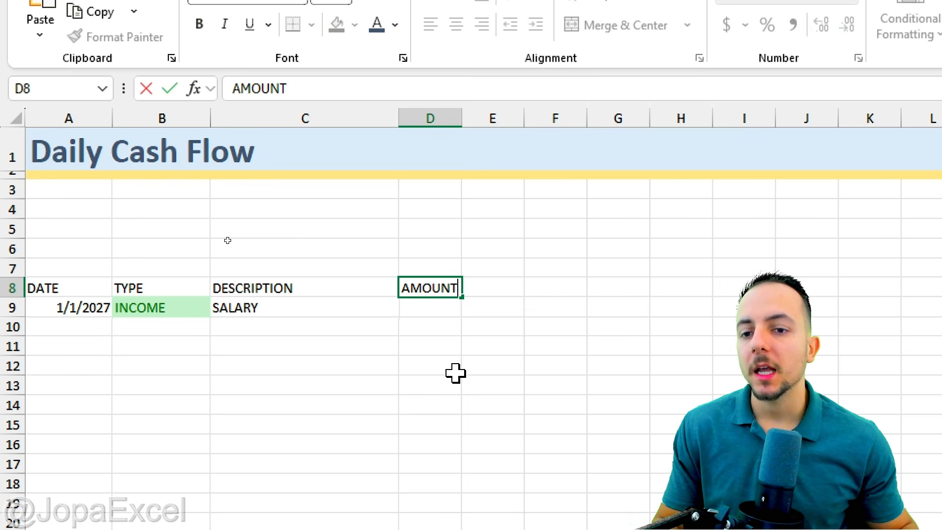
key("ctrl+Return")
left_click_drag(456, 119, 484, 119)
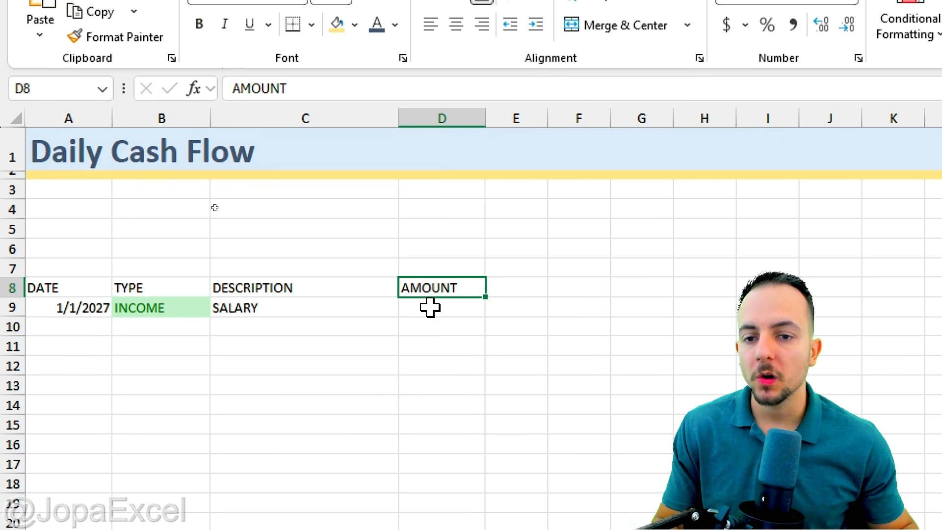
Enter 2000 as the salary amount in D9
left_click(436, 309)
type("2000")
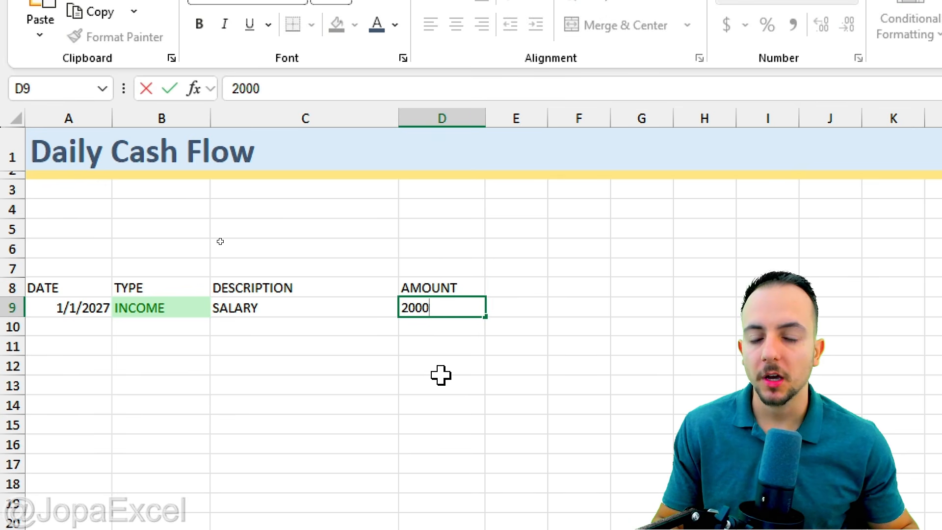
key("ctrl+Return")
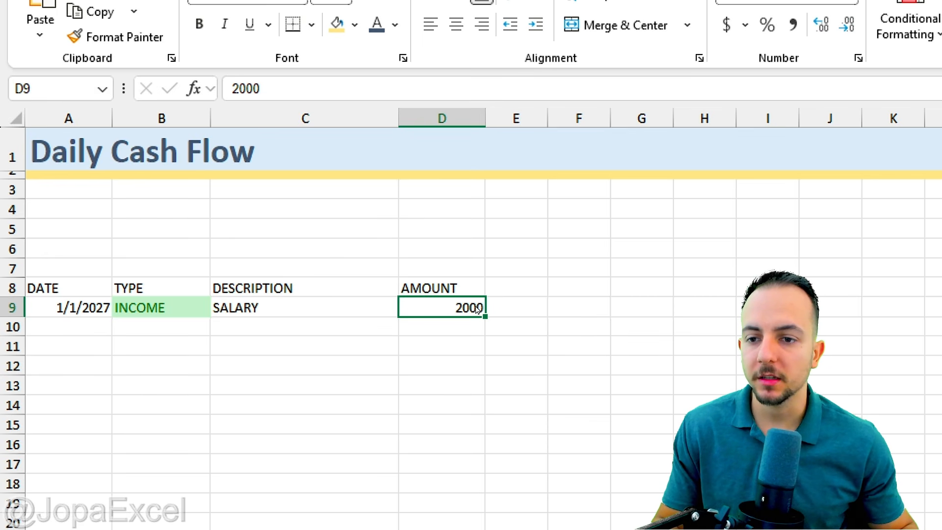
key("ctrl+2")
mouse_move(485, 287)
left_mouse_down()
mouse_move(502, 305)
mouse_move(477, 294)
left_mouse_up()
mouse_move(467, 363)
left_mouse_down()
mouse_move(425, 385)
mouse_move(410, 413)
left_mouse_up()
left_click_drag(432, 347, 440, 437)
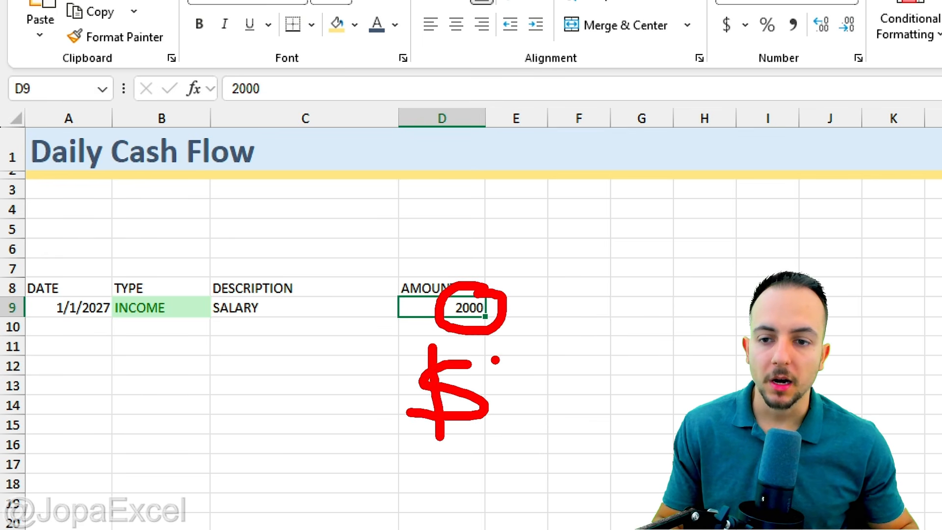
key("Escape")
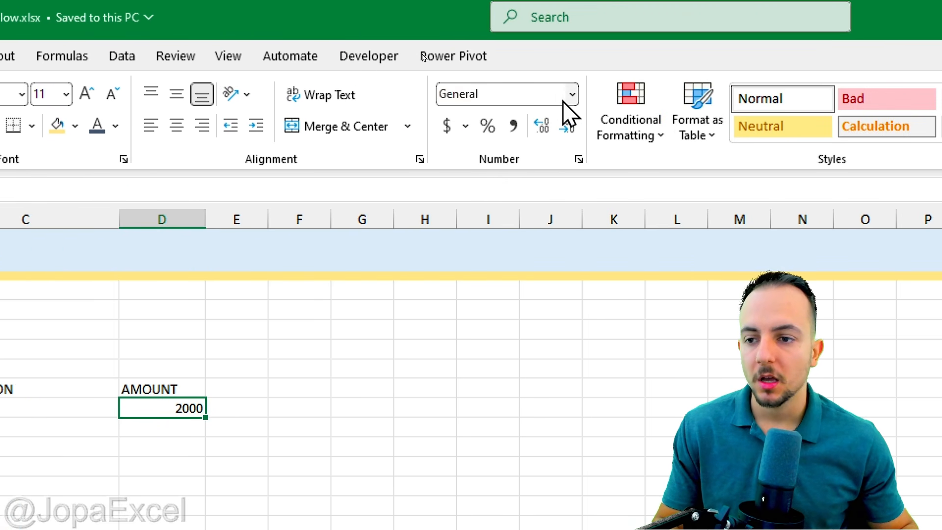
Format the amount in D9 as Currency and widen column D a little more
left_click(569, 97)
left_click(555, 221)
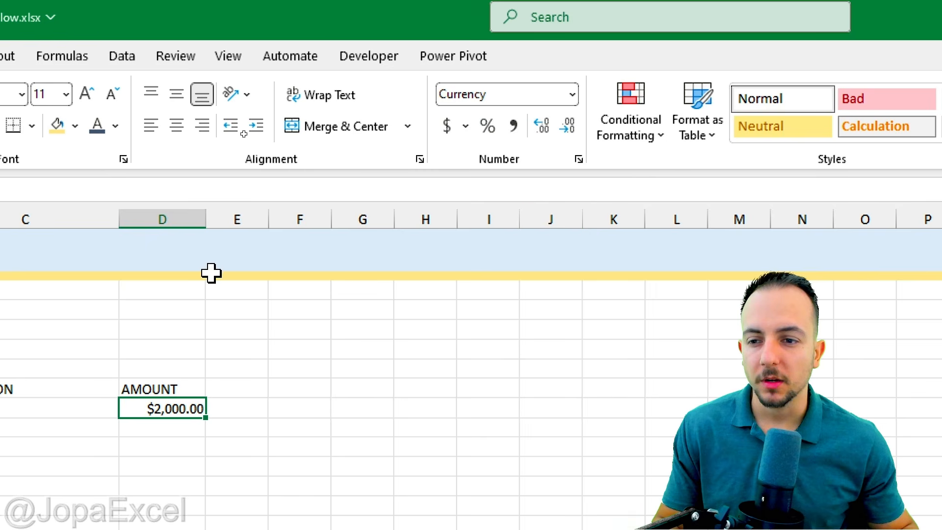
left_click_drag(206, 218, 212, 218)
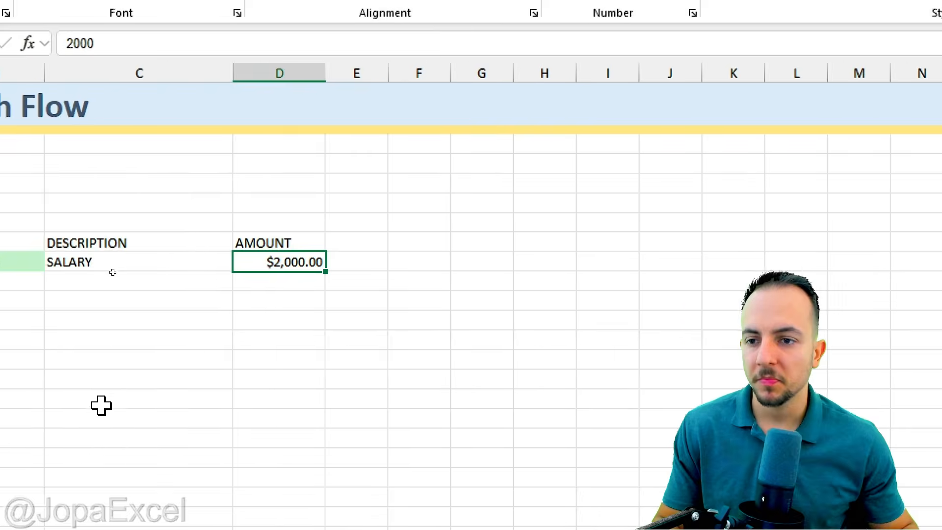
Enter the header STATUS in E8, beside the AMOUNT header
left_click(73, 241)
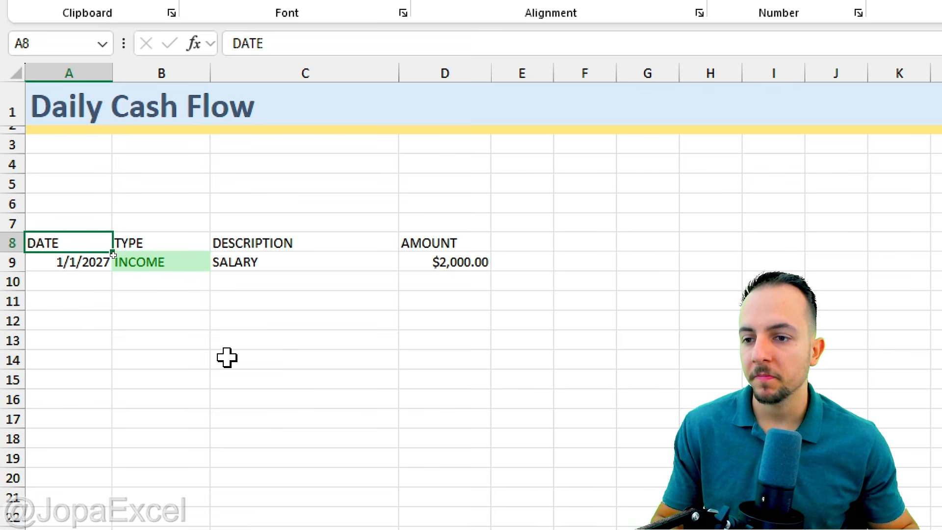
left_click(520, 245)
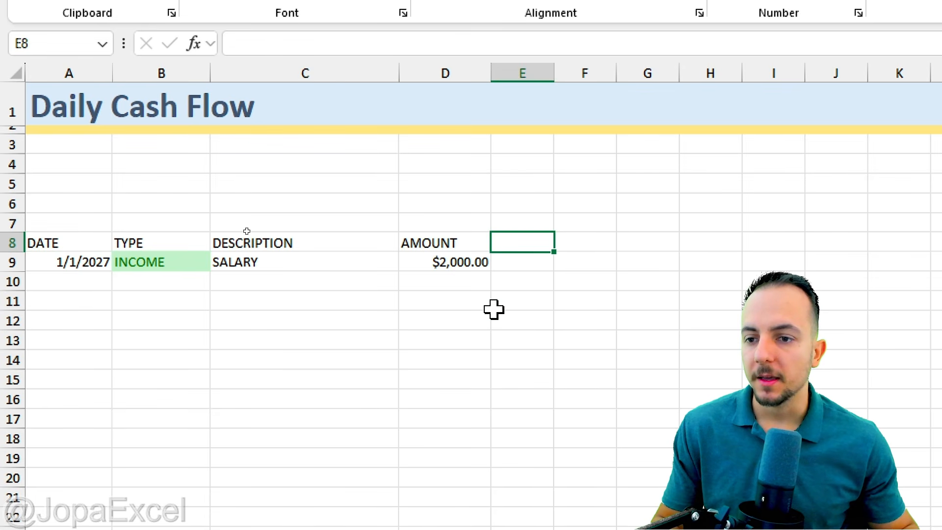
type("STATUS")
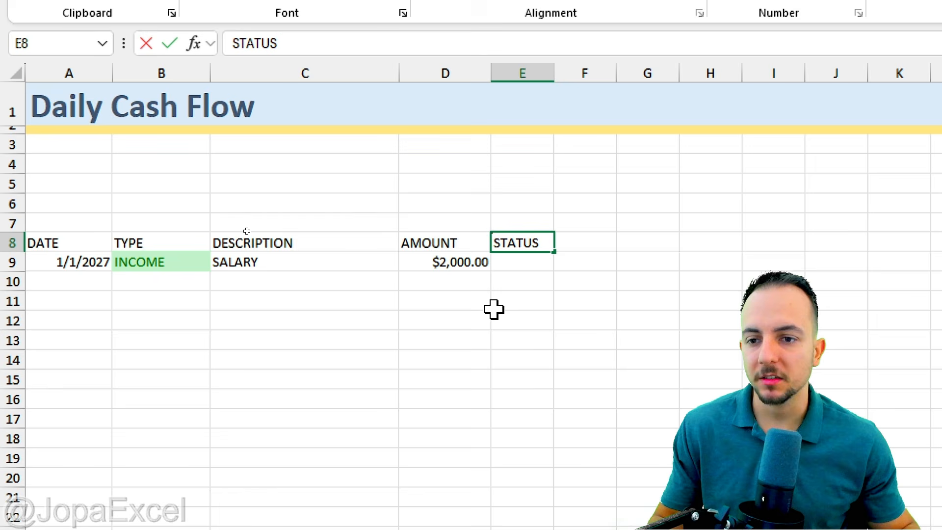
key("ctrl+Return")
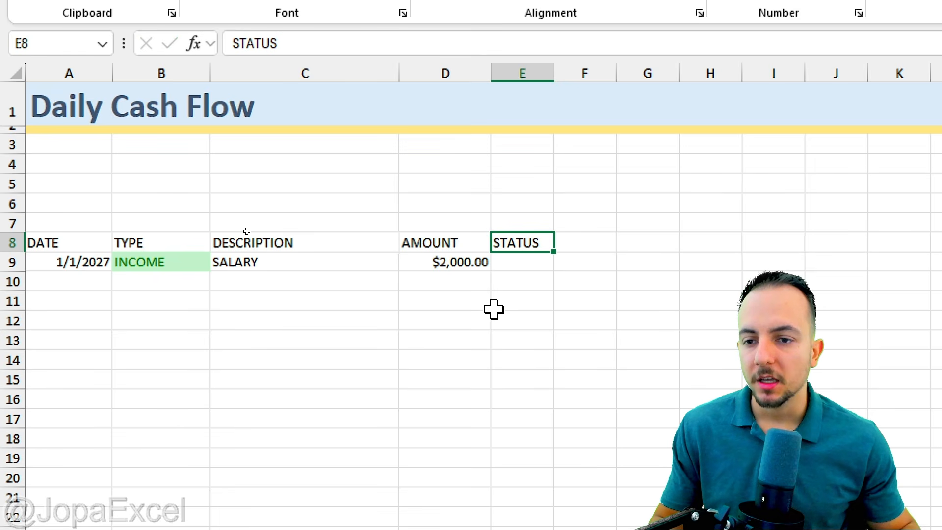
Add a list data validation to E9 under STATUS, with the source OPEN,OK
left_click(514, 263)
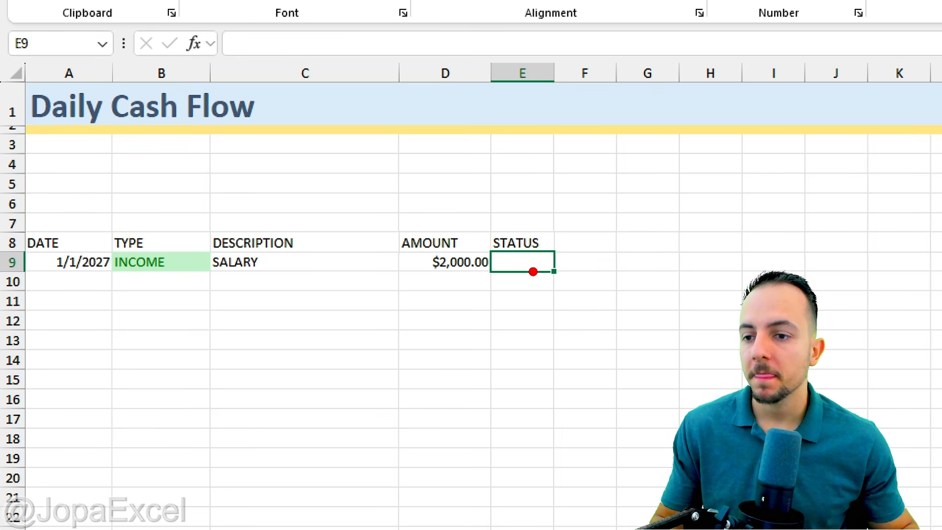
left_click(531, 240)
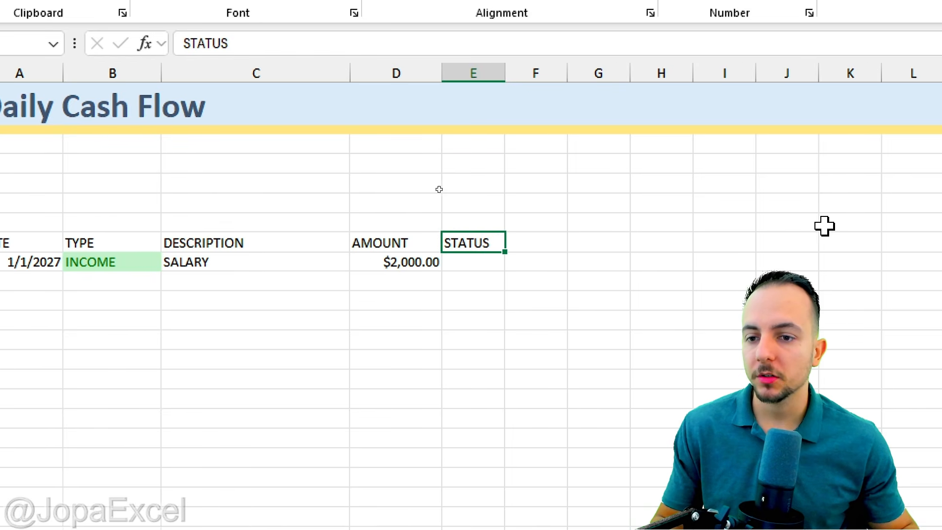
left_click(483, 259)
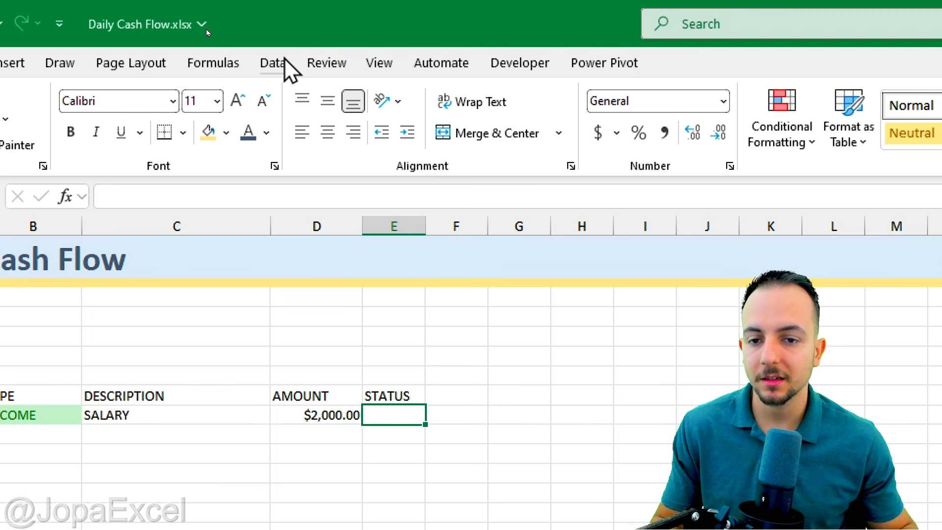
left_click(277, 62)
left_click(609, 162)
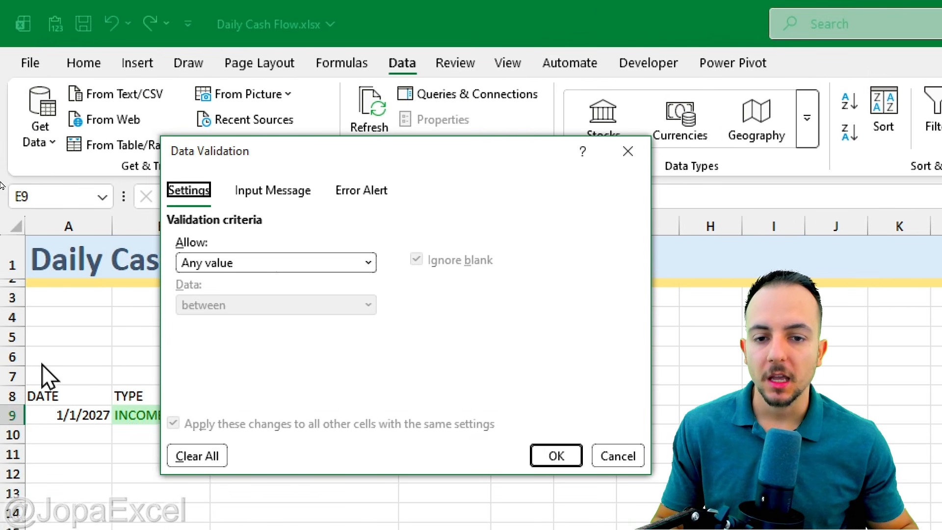
left_click(269, 265)
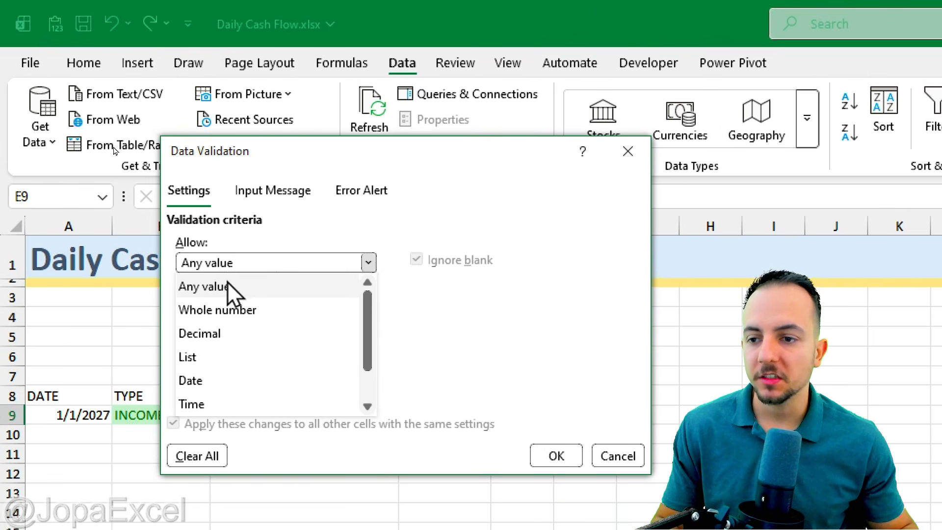
left_click(225, 356)
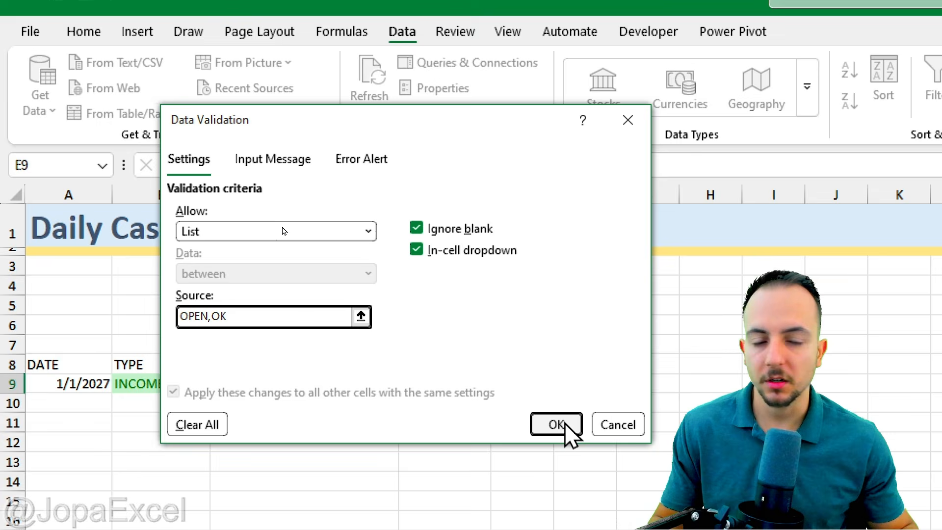
left_click(557, 424)
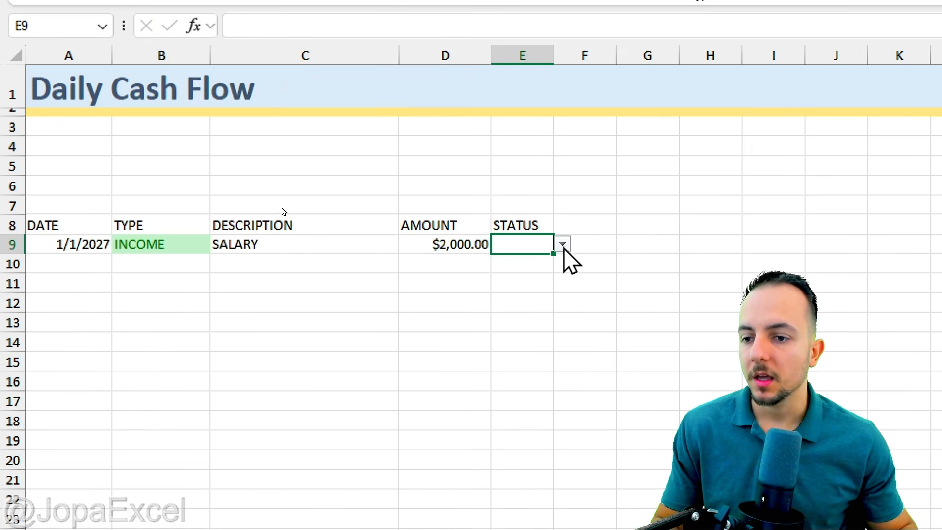
Try both options in the E9 status list, ending with OPEN selected
left_click(562, 383)
left_click(541, 268)
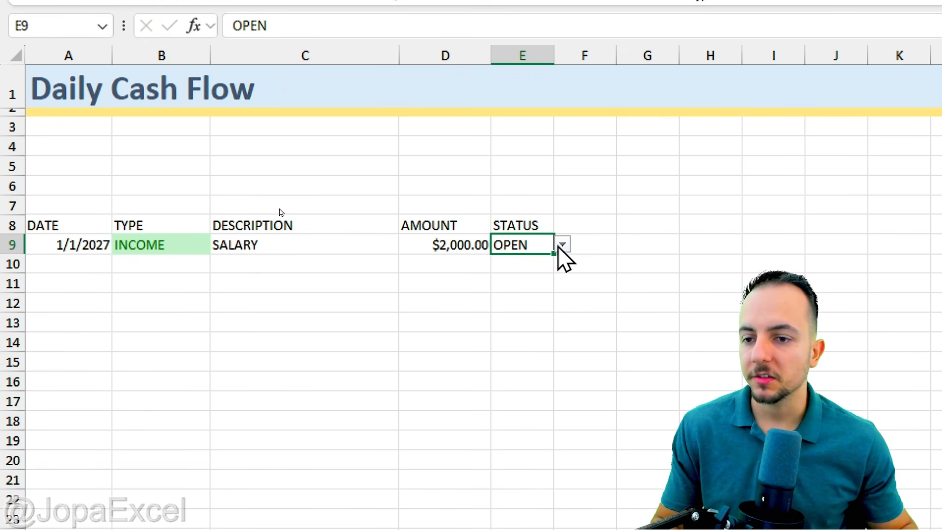
left_click(562, 244)
left_click(527, 283)
left_click(562, 244)
left_click(538, 265)
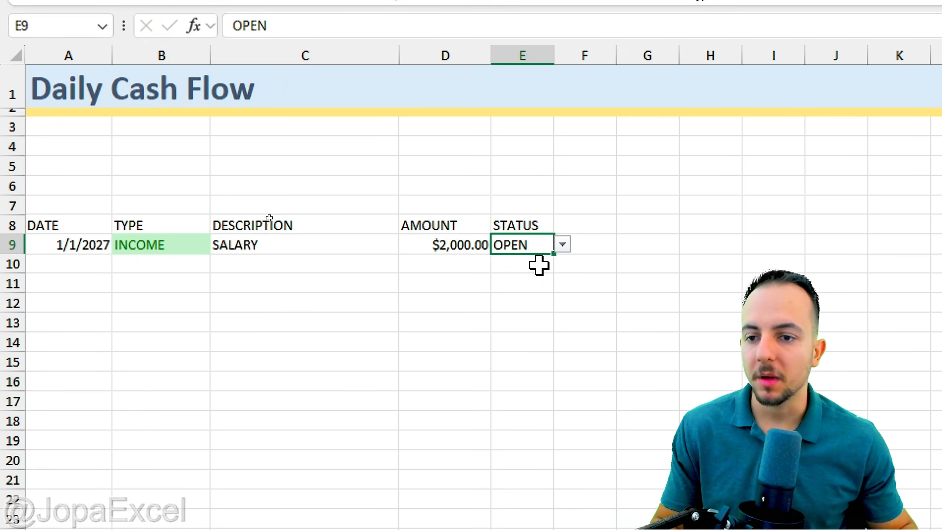
left_click(562, 243)
left_click(524, 281)
left_click(562, 244)
left_click(532, 265)
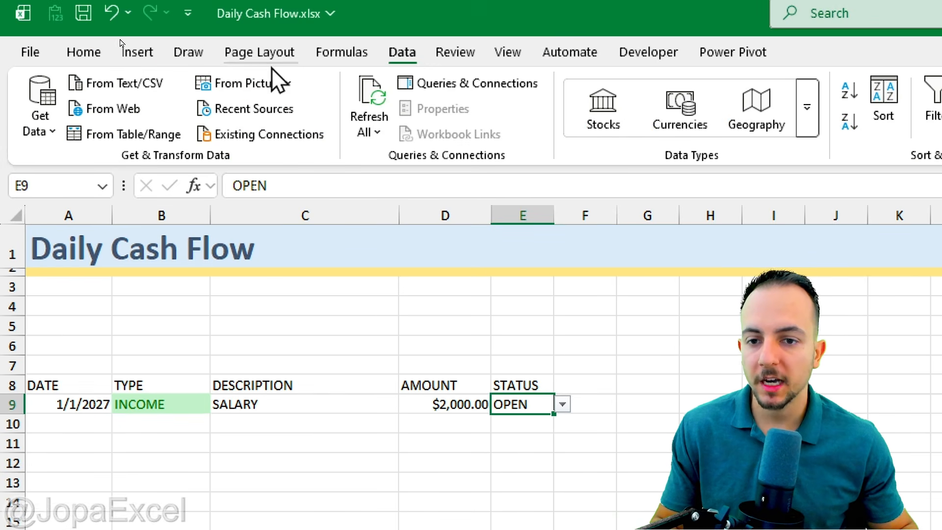
Add an Equal To conditional formatting rule to E9 that shows OPEN in Yellow Fill with Dark Yellow Text
left_click(83, 52)
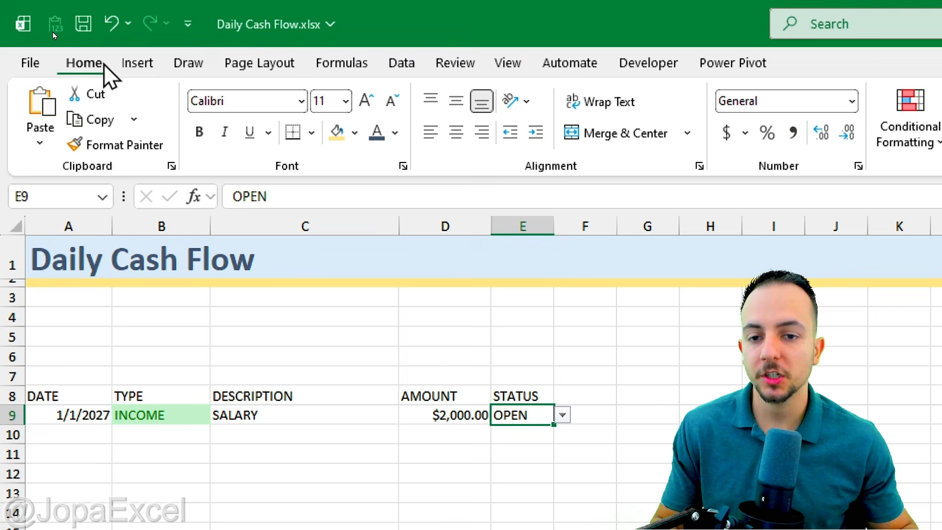
left_click(820, 131)
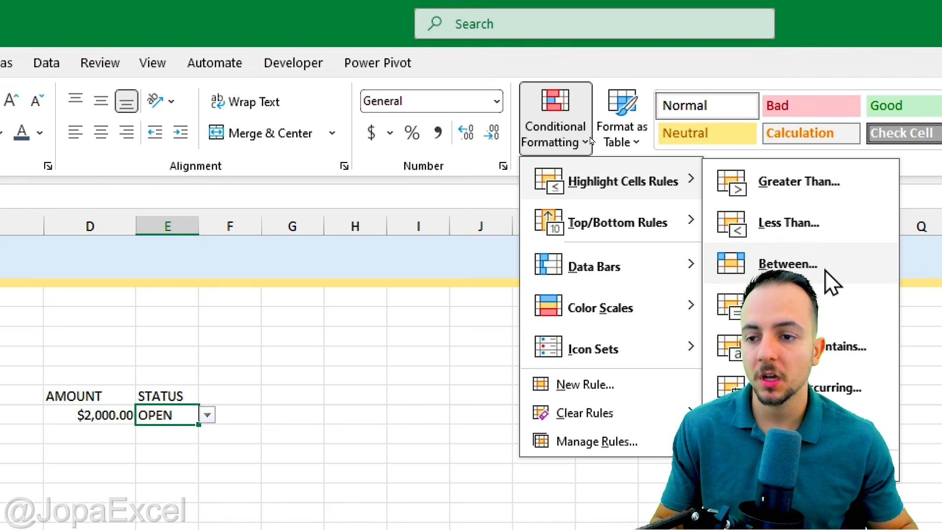
left_click(829, 306)
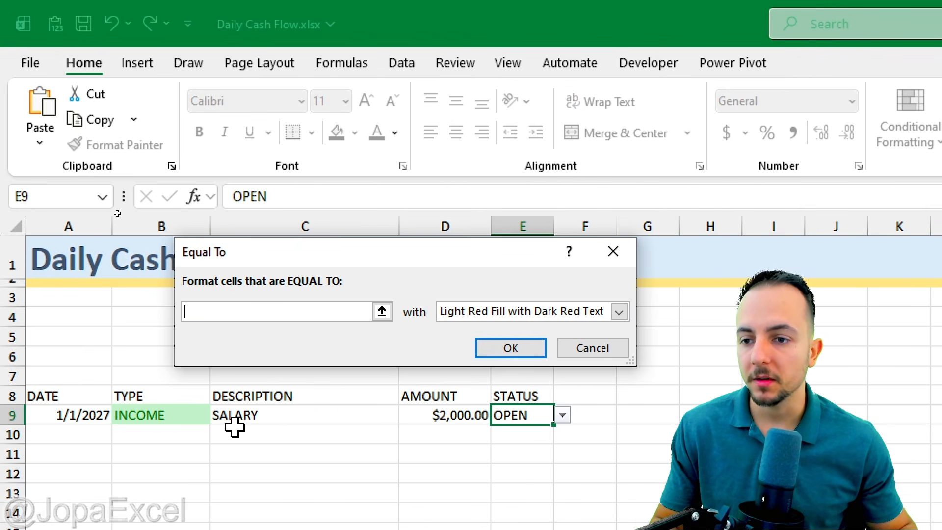
type("OPEN")
key("Tab")
key("Down")
key("Down")
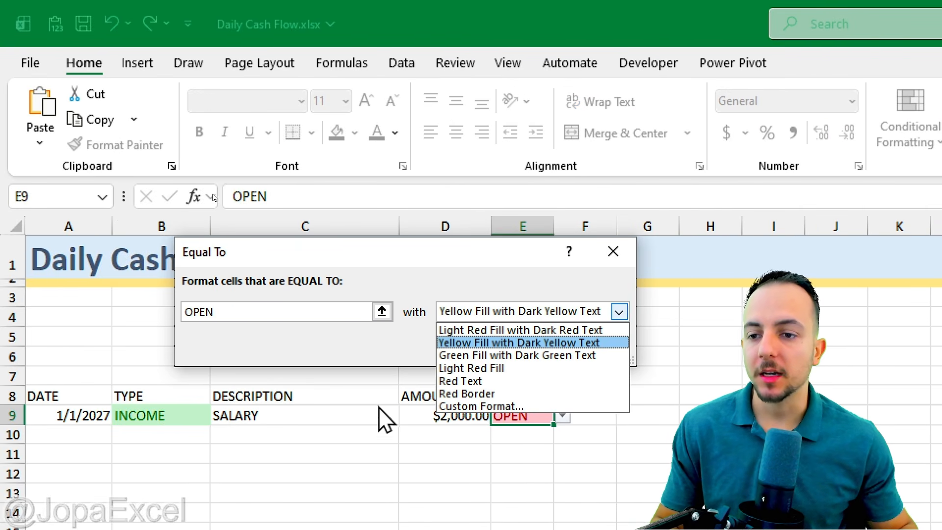
left_click(509, 345)
left_click(507, 346)
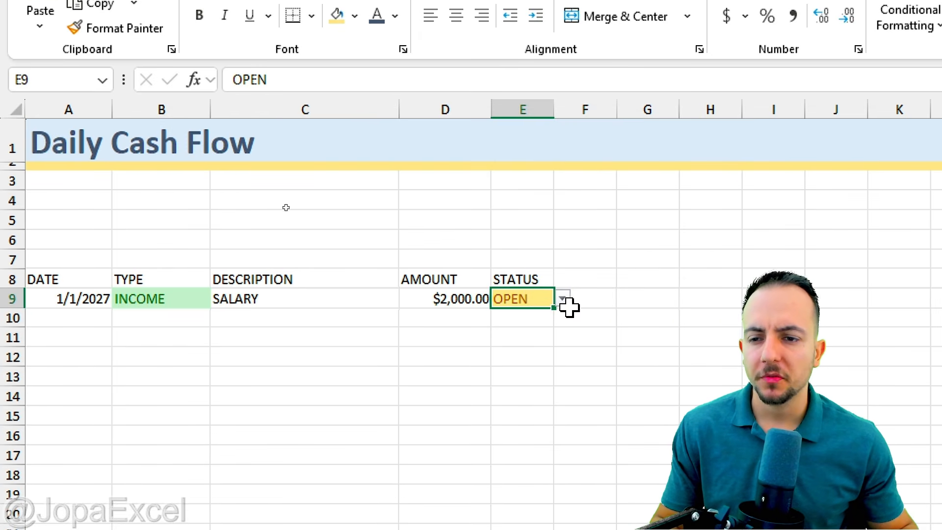
Set the E9 status to OK and add an Equal To rule formatting OK in Green Fill with Dark Green Text
left_click(563, 418)
left_click(533, 447)
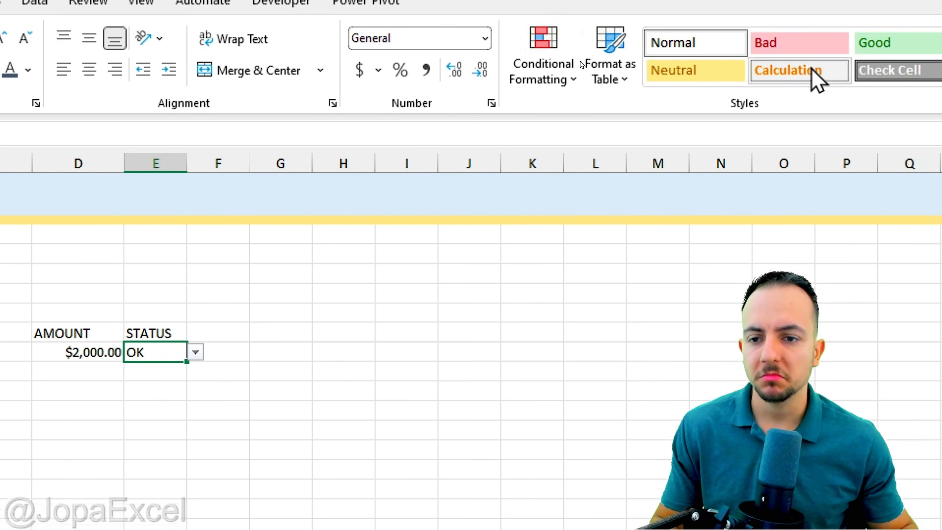
left_click(910, 25)
mouse_move(581, 143)
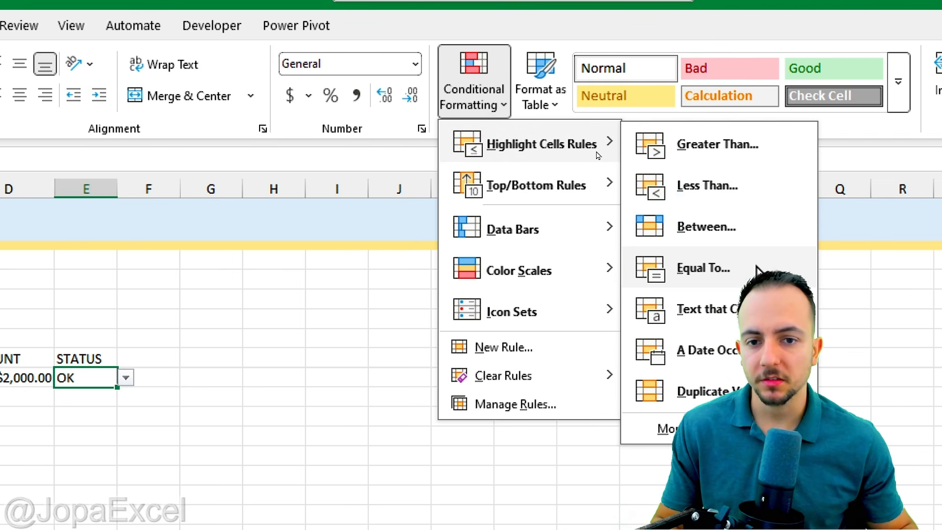
left_click(722, 278)
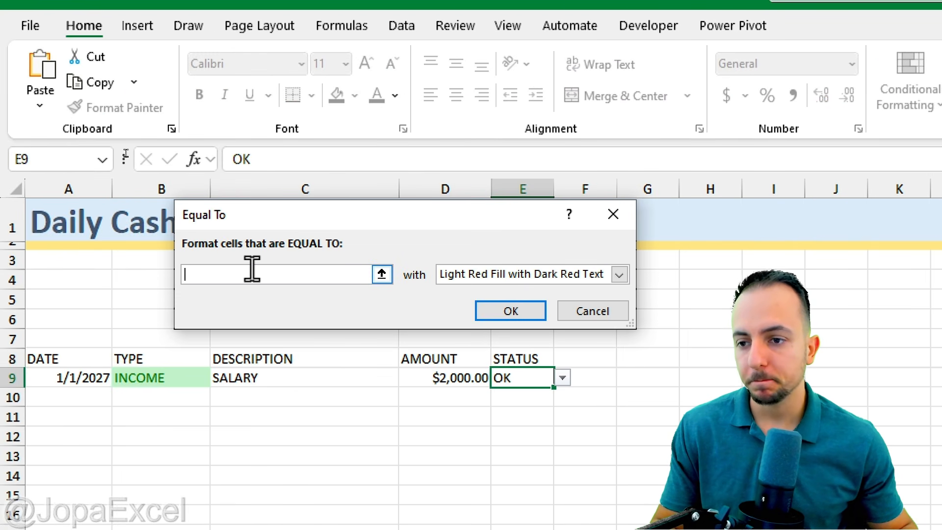
type("OK")
left_click(496, 274)
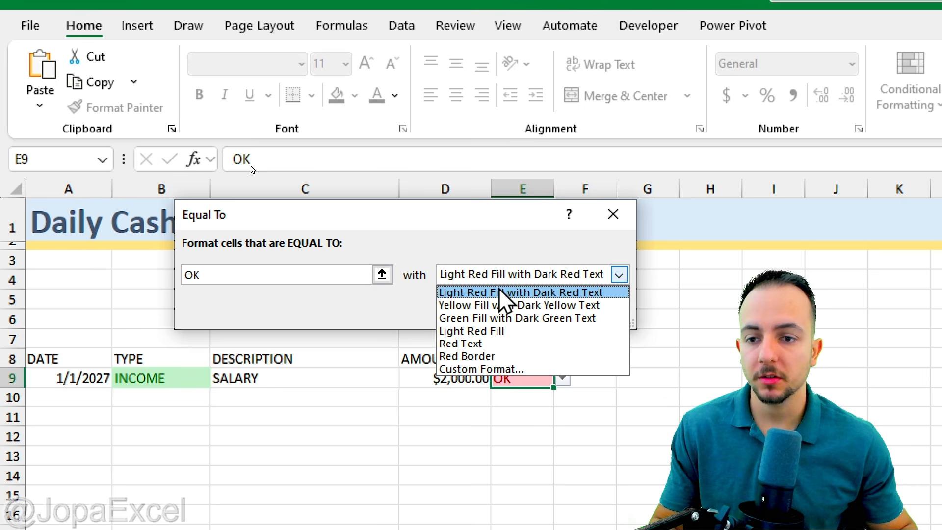
left_click(517, 317)
left_click(519, 314)
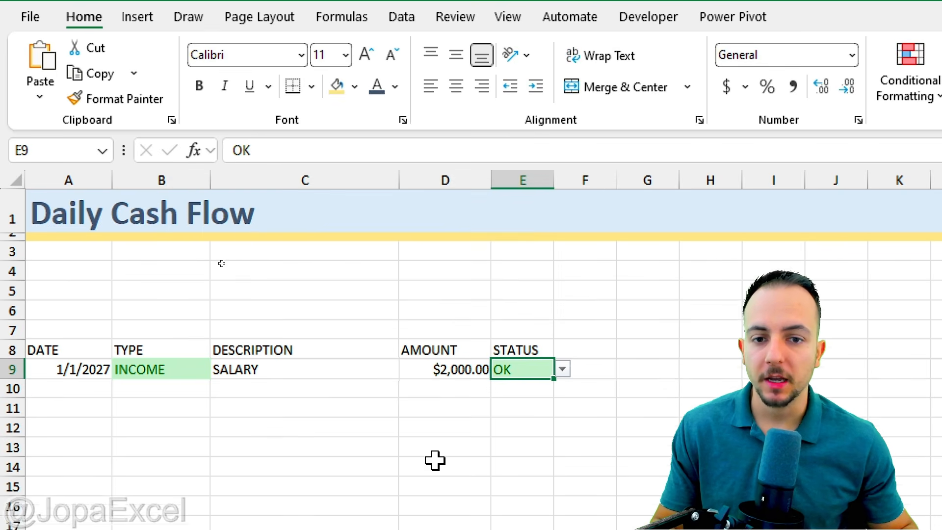
Switch the E9 status to OPEN and back to OK to test the color rules
left_click(562, 378)
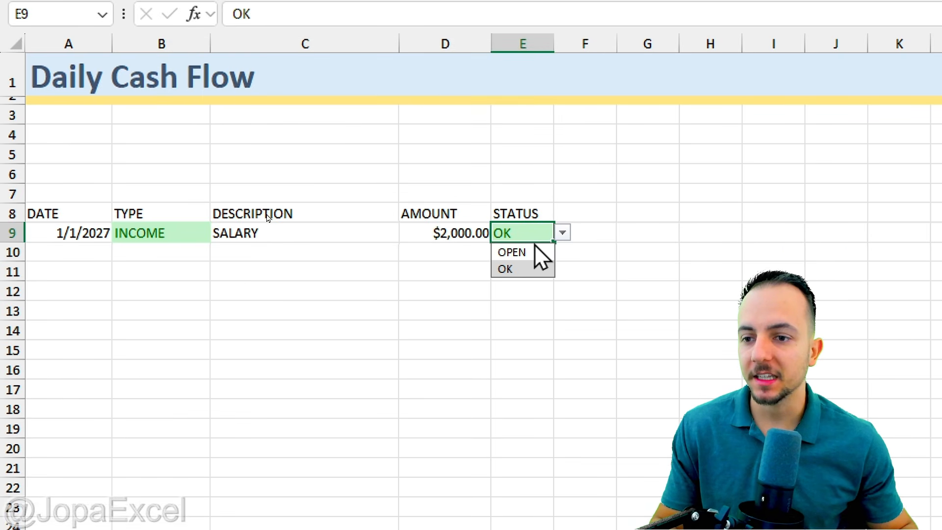
left_click(535, 249)
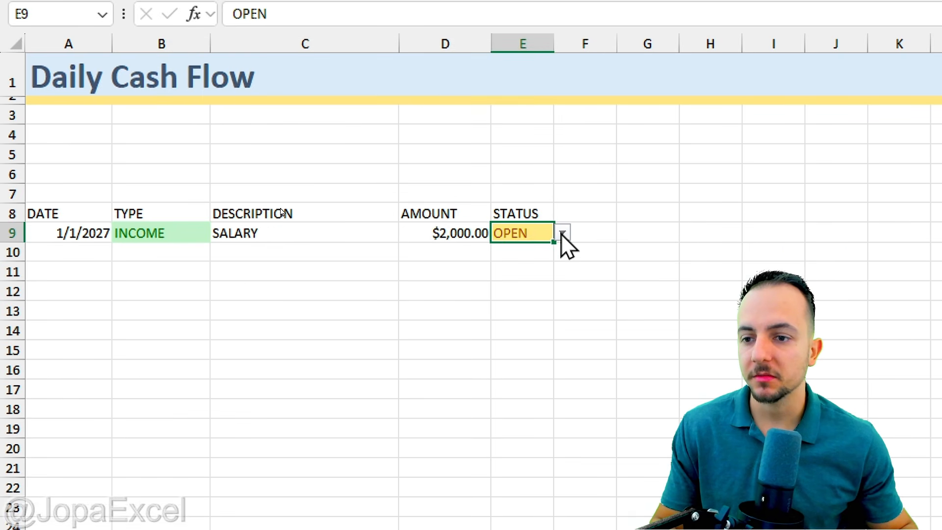
left_click(563, 233)
left_click(540, 270)
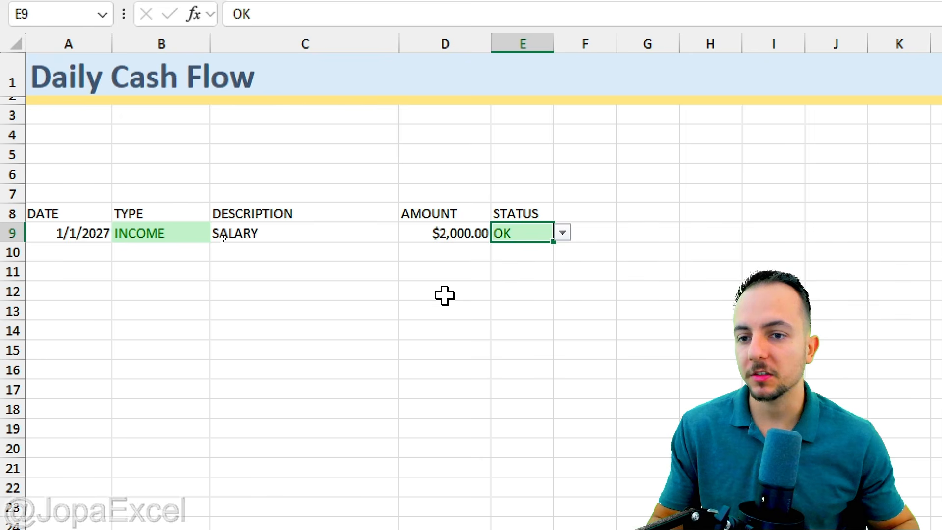
Enter the header EXTRA NOTE in F8 and widen column F to more than twice its width
left_click(592, 216)
type("NOTE")
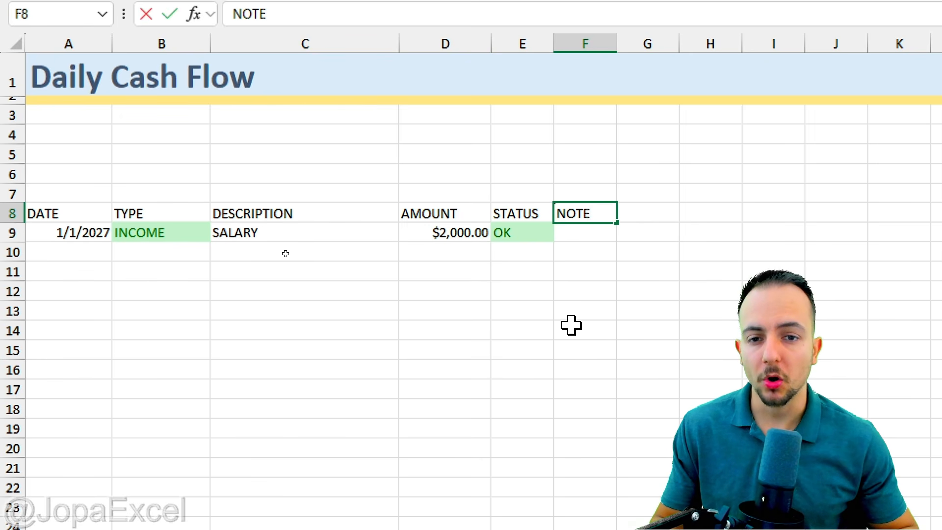
key("Home")
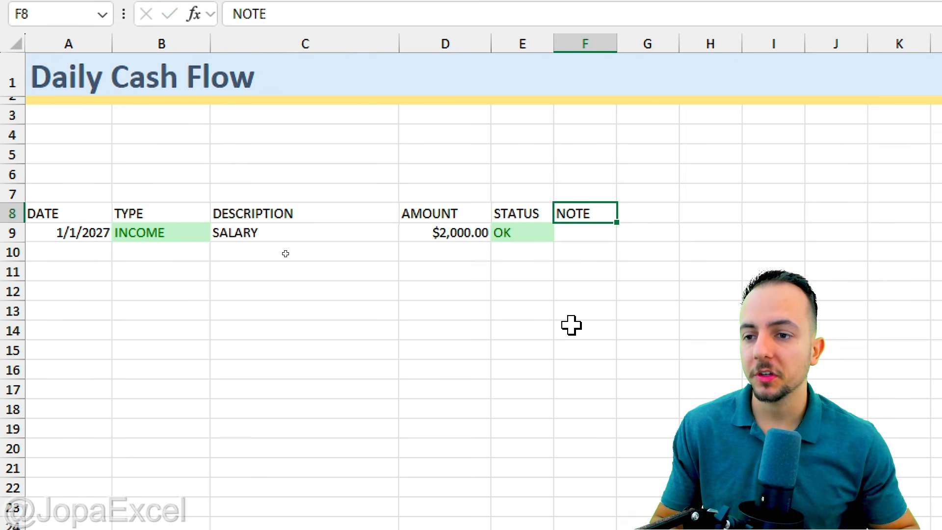
type("EXTRA")
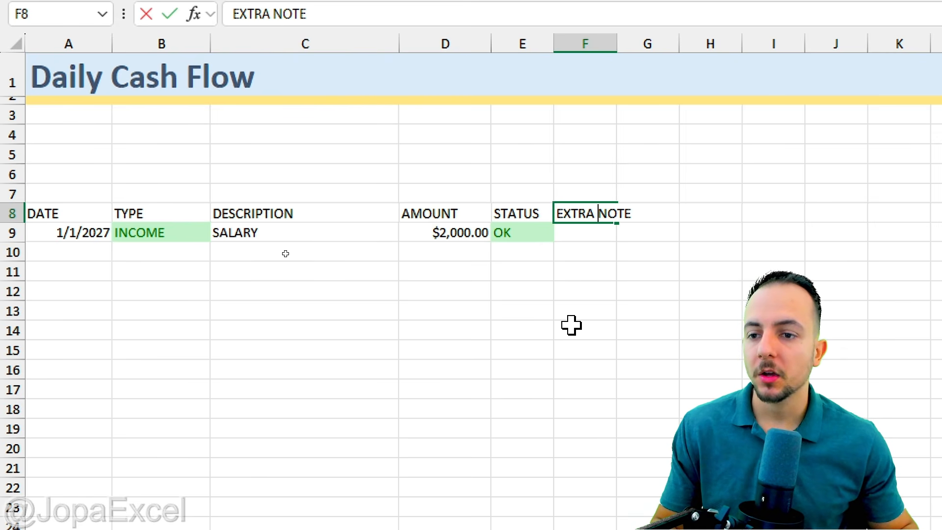
key("Return")
left_click_drag(617, 45, 704, 67)
Enter the header RUNNING BALANCE in G8 and widen column G to fit it
left_click(738, 231)
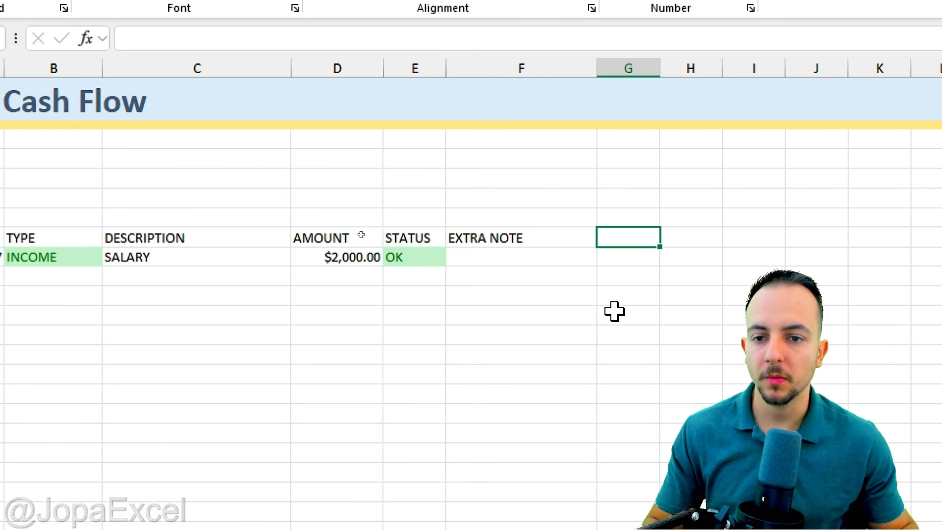
type("RUNNING BALANCE")
mouse_move(660, 189)
left_mouse_down()
mouse_move(643, 189)
mouse_move(759, 236)
mouse_move(659, 188)
left_mouse_up()
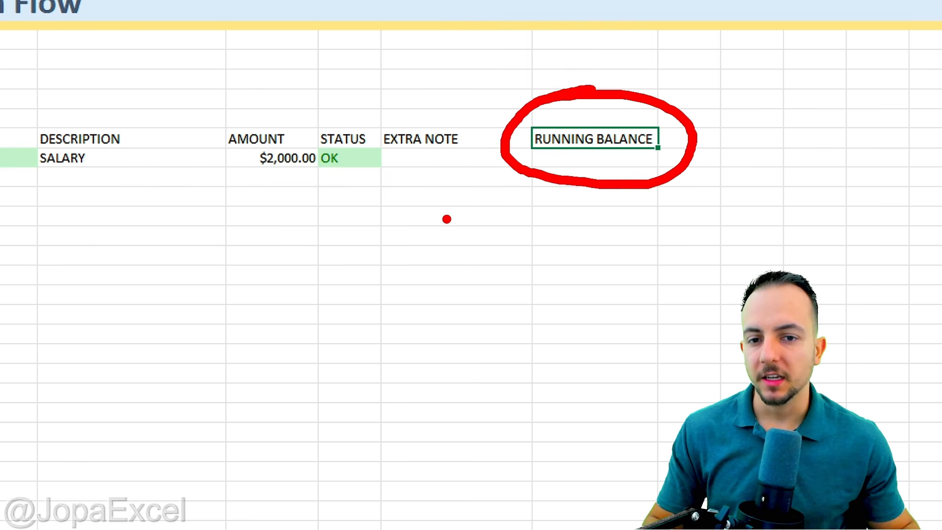
key("Escape")
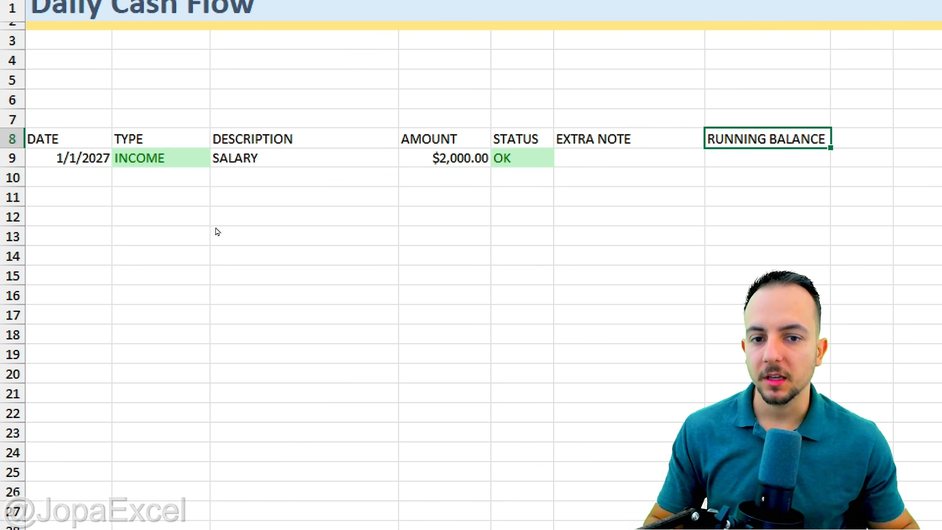
key("ctrl+2")
left_click_drag(218, 162, 278, 160)
left_click_drag(214, 178, 280, 177)
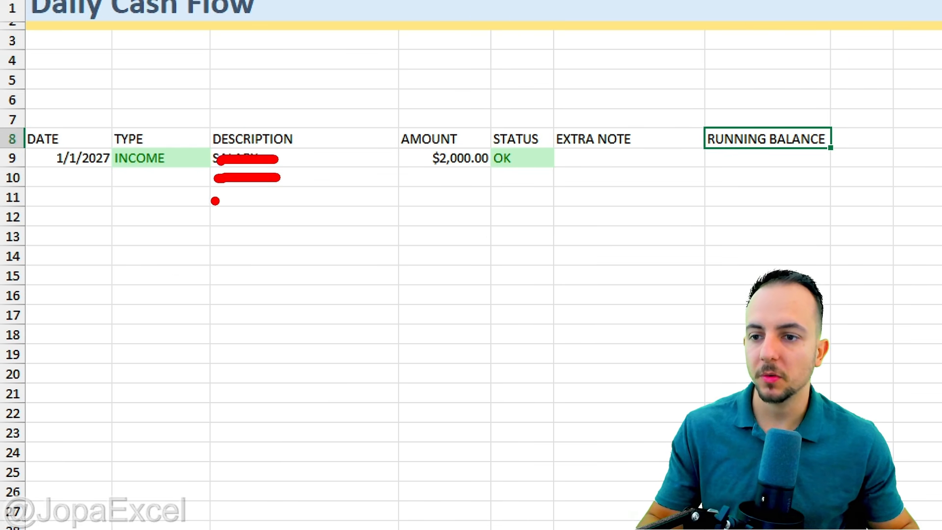
mouse_move(212, 200)
left_mouse_down()
mouse_move(282, 201)
mouse_move(277, 216)
left_mouse_up()
left_click_drag(214, 238, 266, 239)
left_click_drag(213, 256, 268, 254)
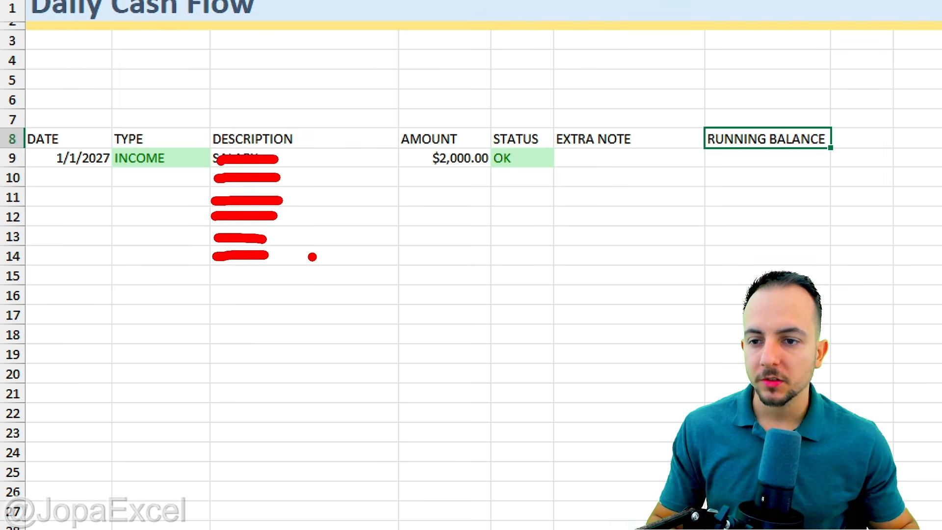
key("Escape")
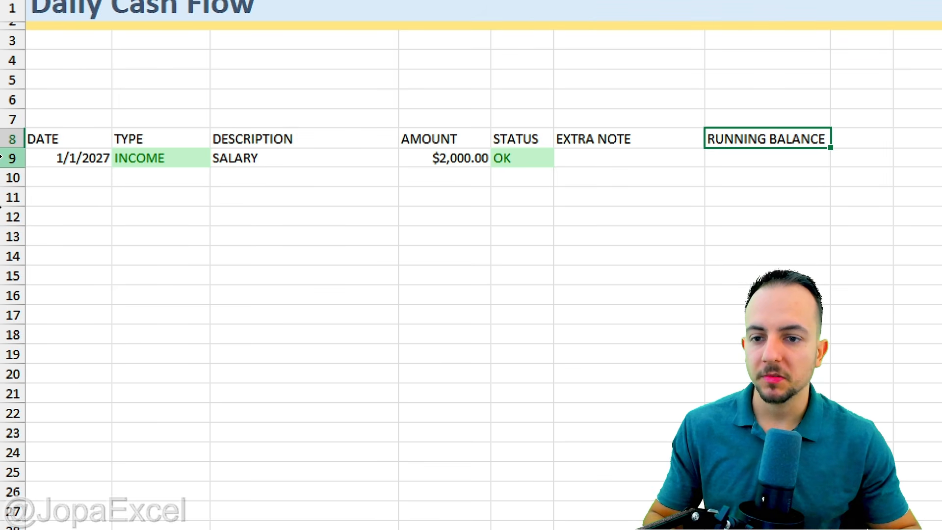
left_click_drag(2, 158, 37, 332)
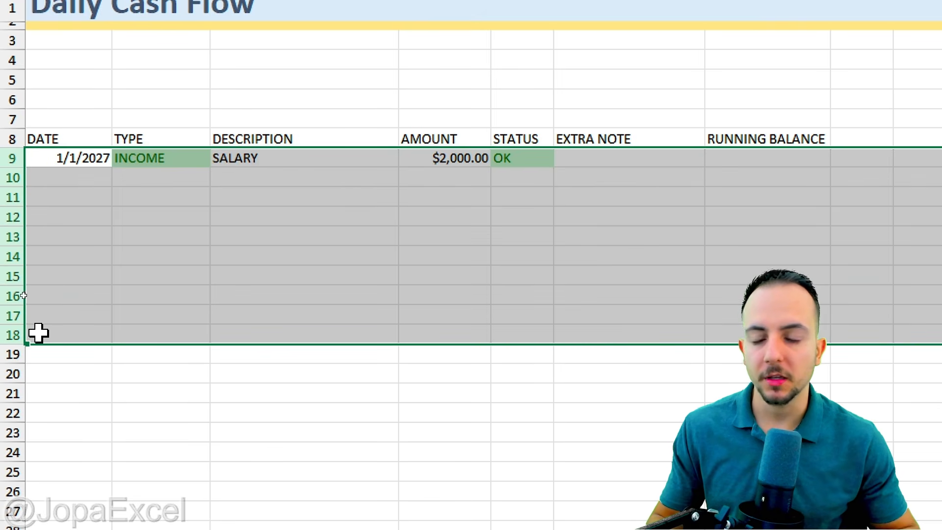
left_click(754, 138)
left_click(201, 157)
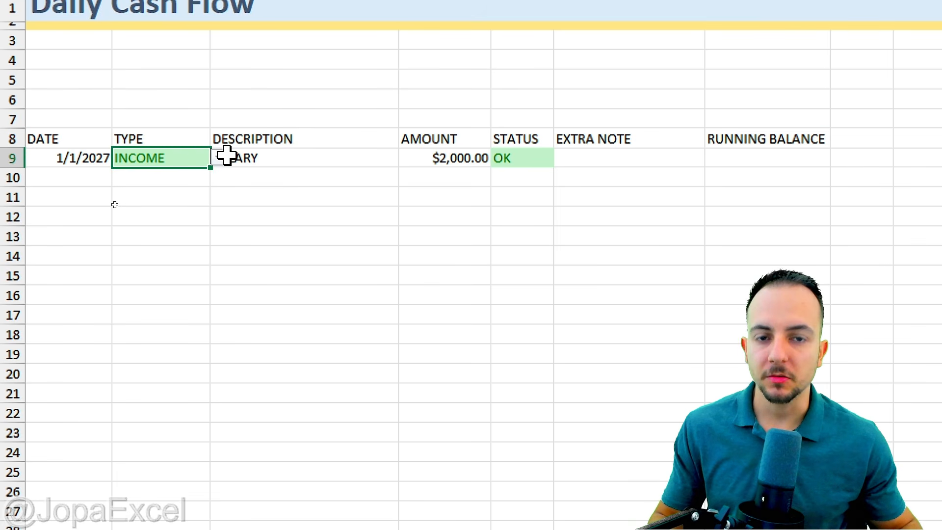
left_click(189, 139)
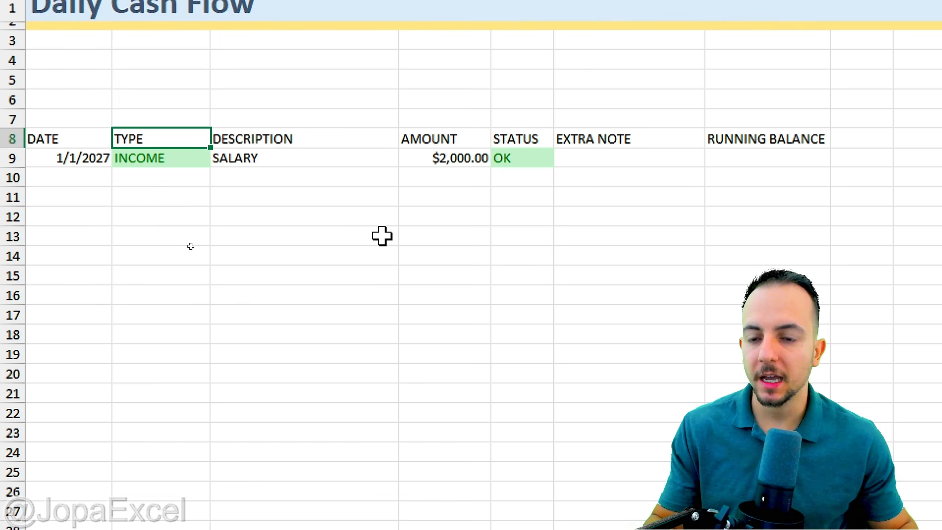
Switch the B9 type to EXPENSE and back to INCOME to test the color rules
left_click(193, 162)
left_click(219, 157)
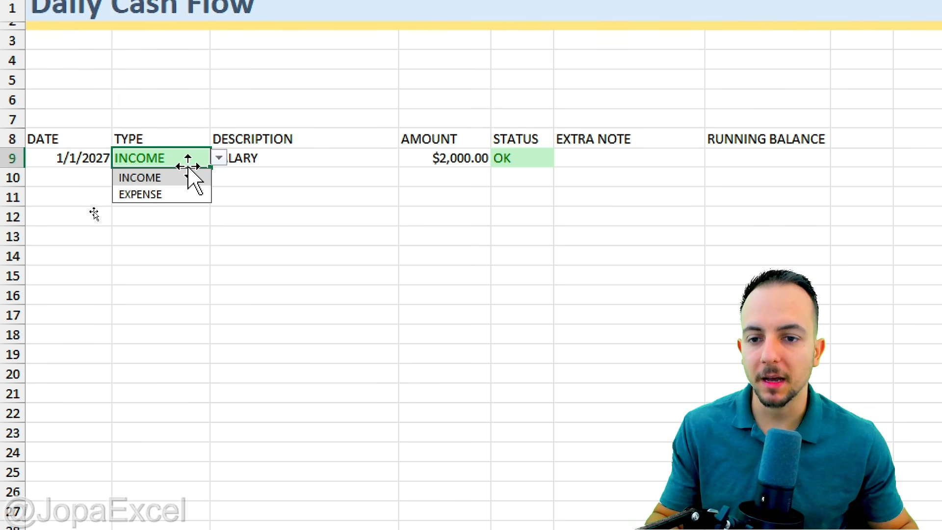
left_click(186, 176)
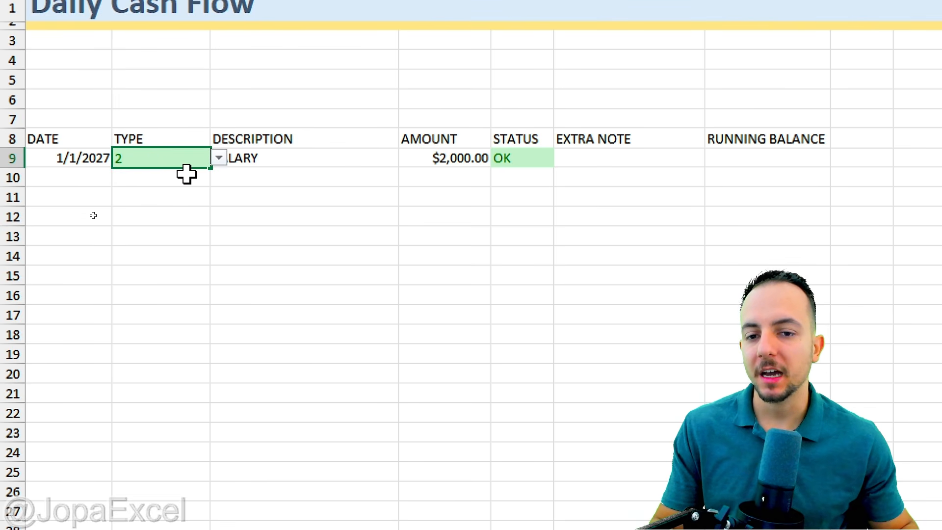
left_click(219, 158)
left_click(165, 194)
left_click(219, 159)
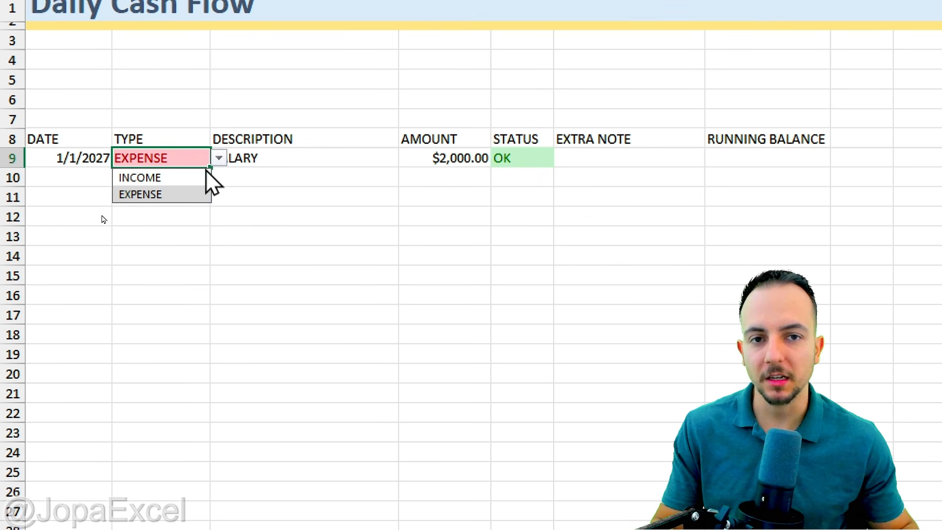
left_click(201, 178)
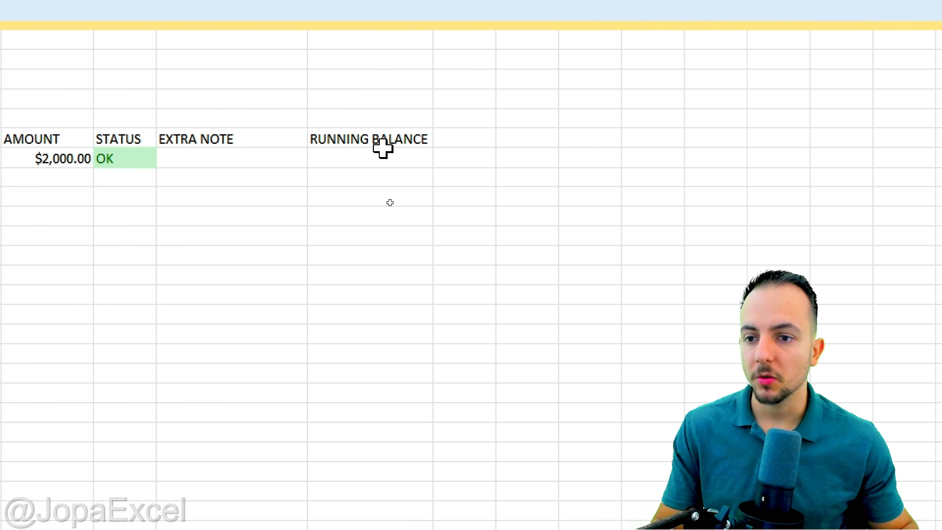
Center the contents of the header row and first entry, A8:G9, horizontally
left_click(506, 156)
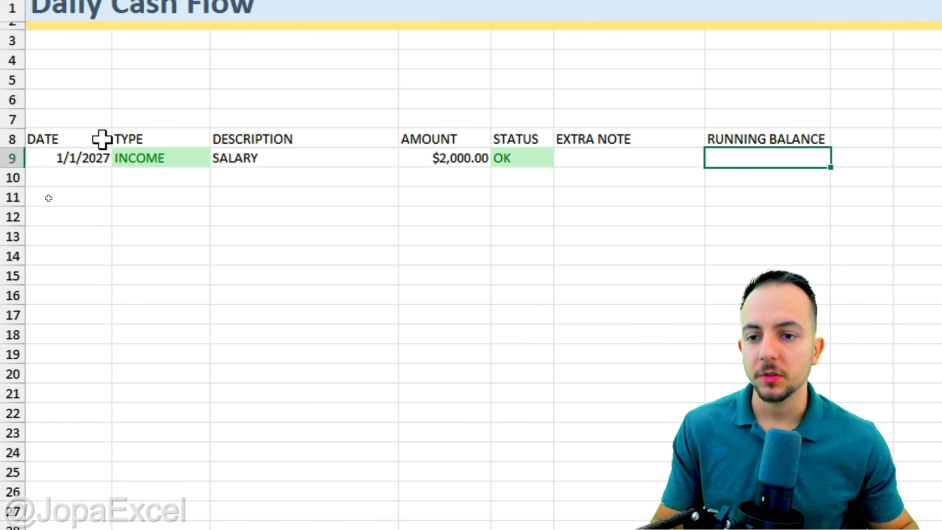
left_click_drag(101, 139, 773, 158)
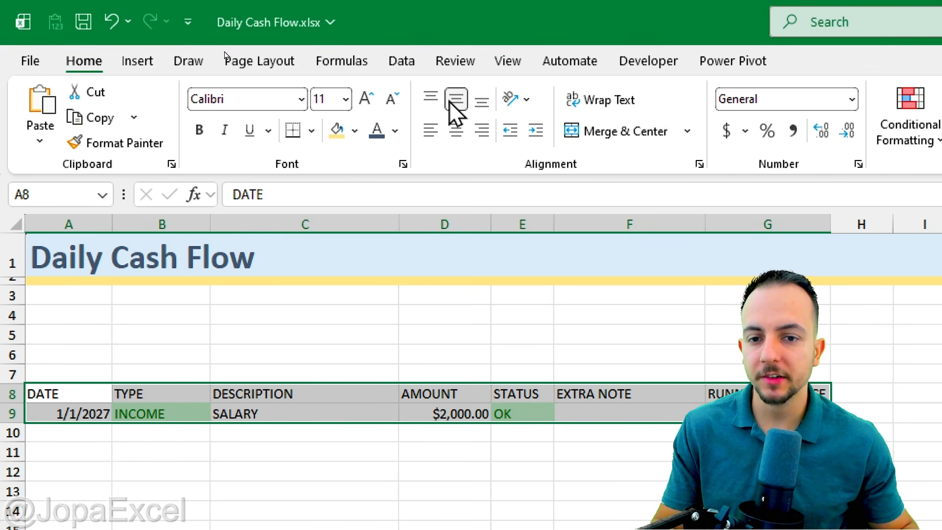
left_click(456, 130)
left_click(455, 131)
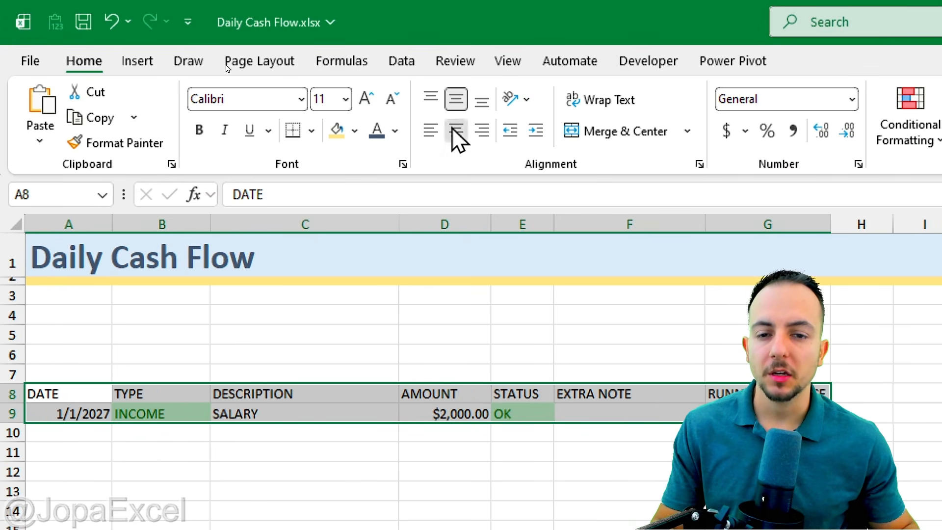
left_click(456, 130)
left_click(456, 131)
left_click(456, 131)
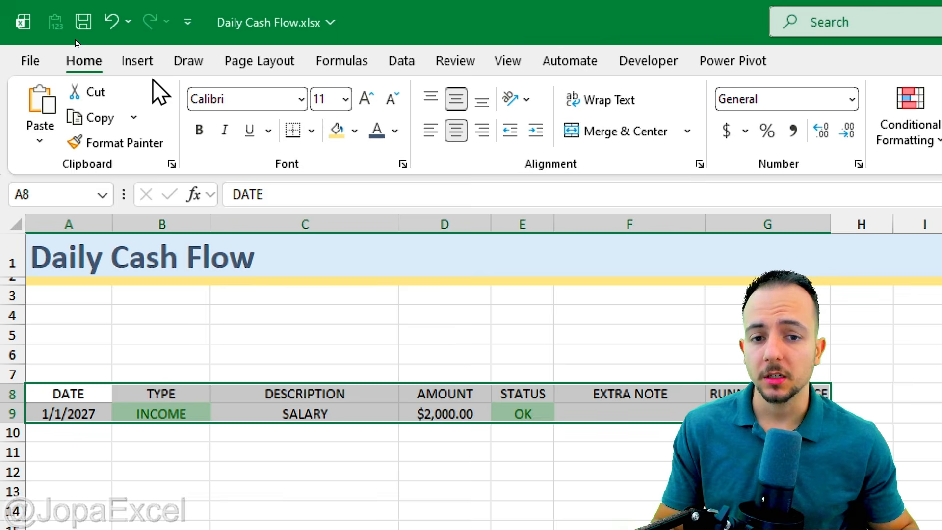
Convert the range A8:G9 into a table with headers
left_click(140, 63)
left_click(186, 119)
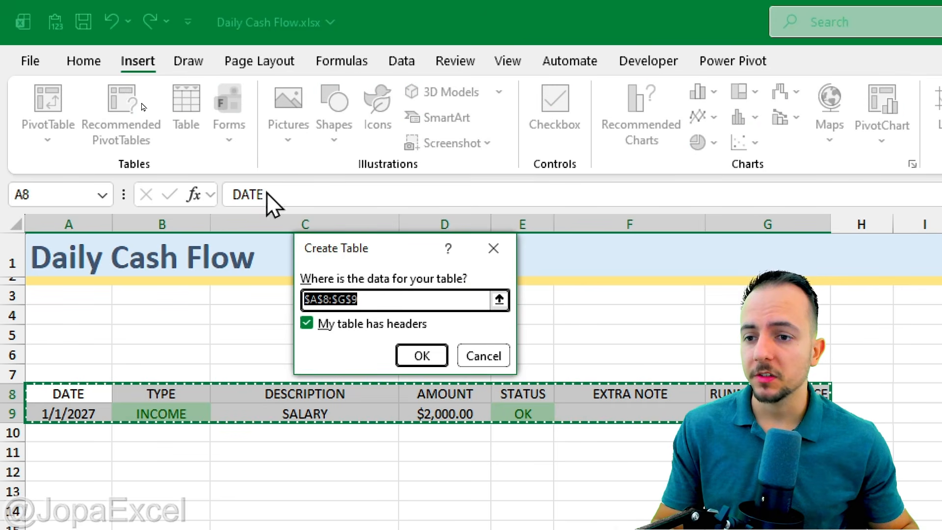
left_click_drag(339, 266, 210, 212)
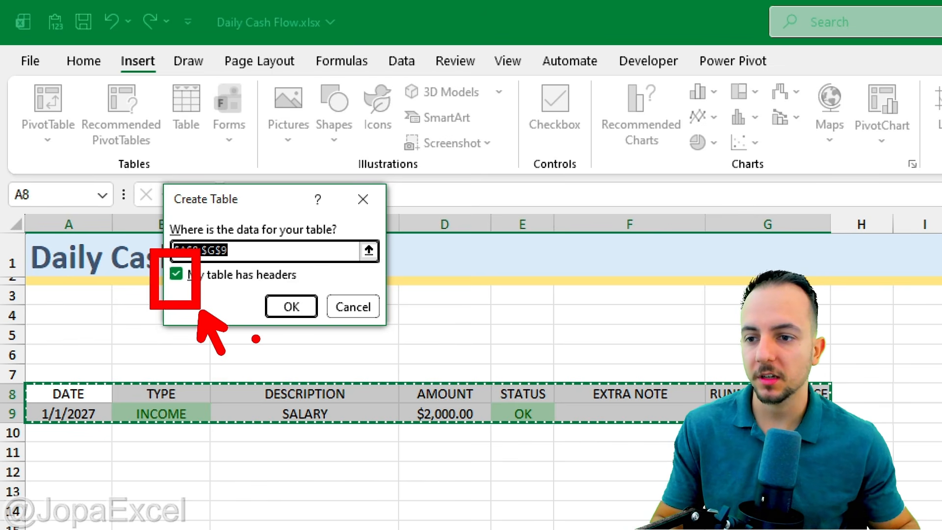
key("Escape")
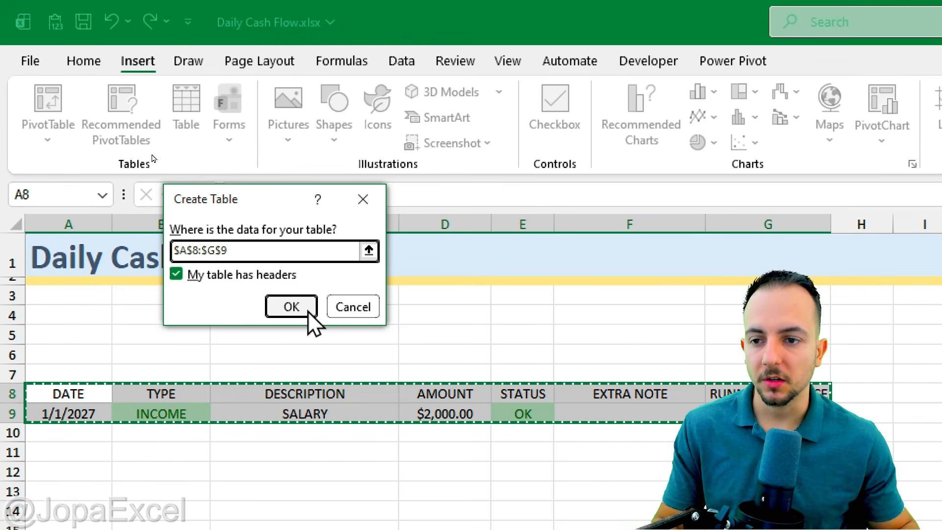
left_click(302, 307)
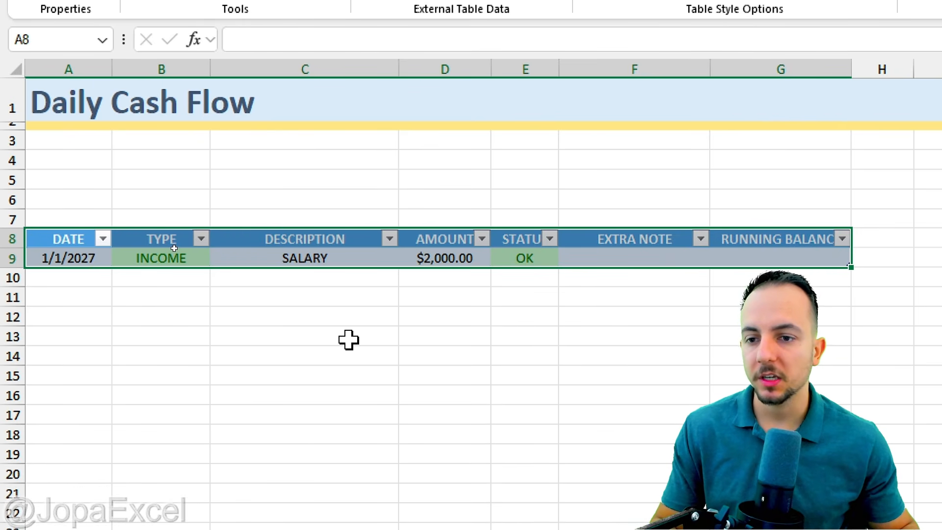
left_click(326, 316)
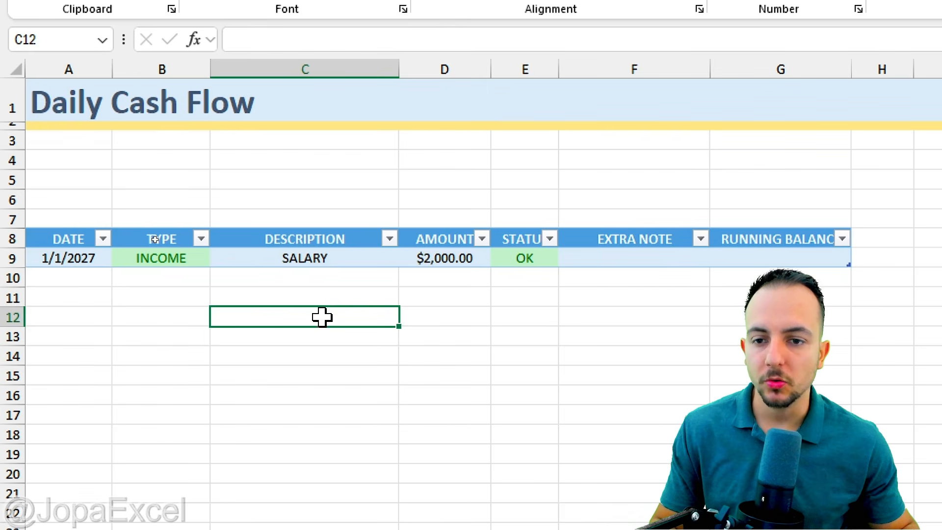
Start a second entry in row 10 with the date 01/02/2027 and the type EXPENSE
left_click_drag(15, 278, 18, 337)
left_click(90, 282)
type("01/0")
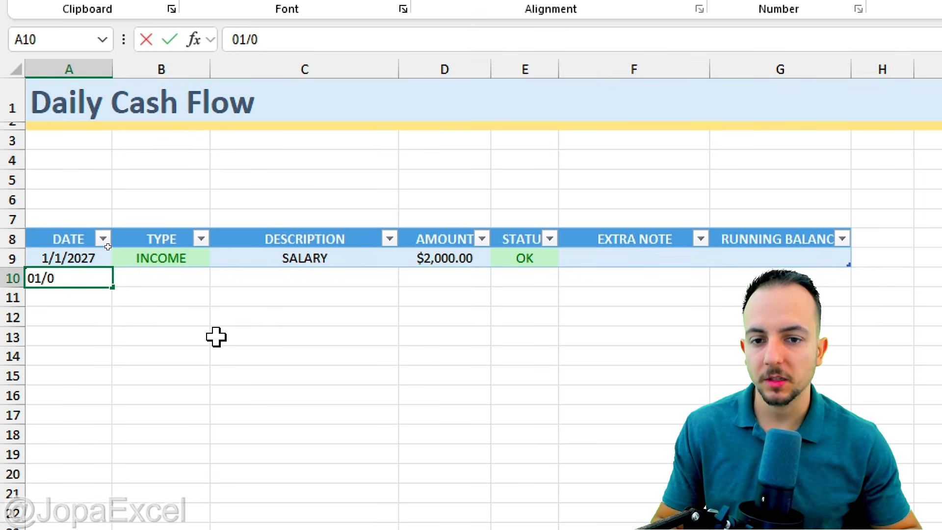
type("2/2027")
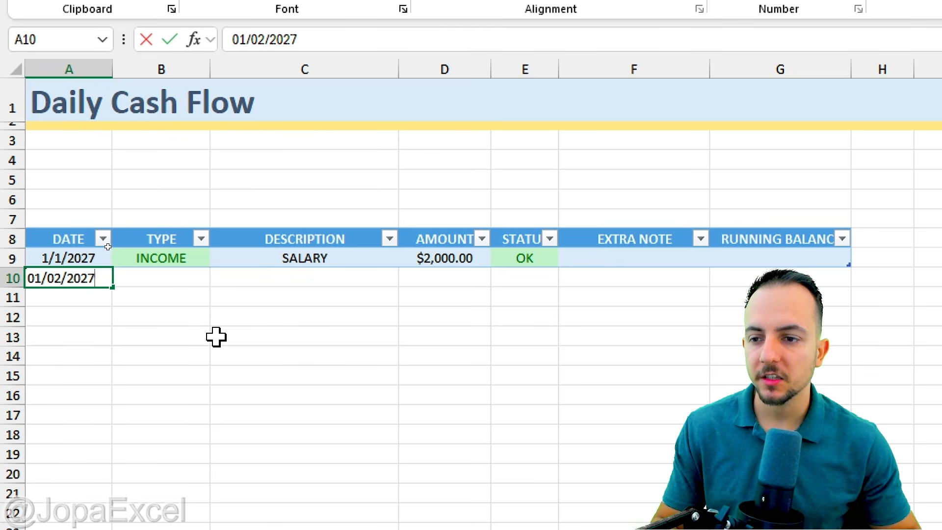
key("Return")
left_click(202, 277)
left_click(219, 277)
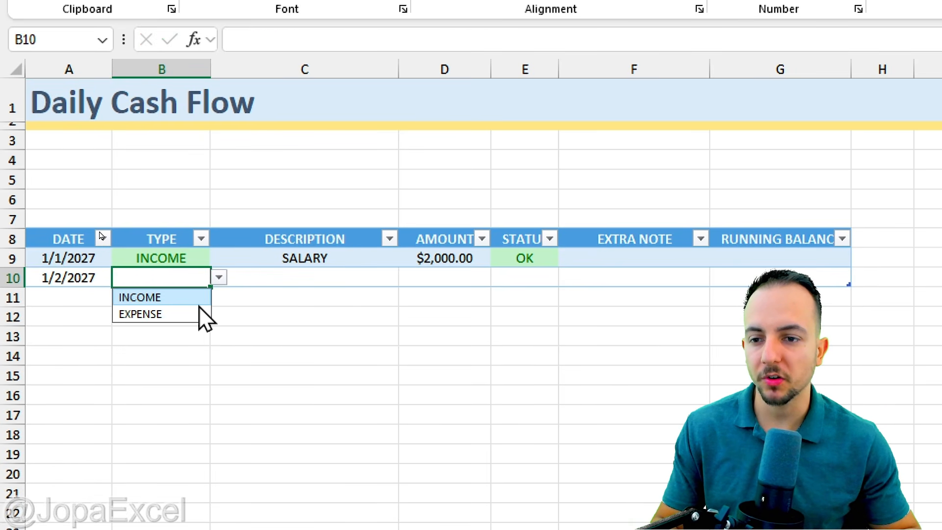
left_click(204, 315)
left_click(325, 334)
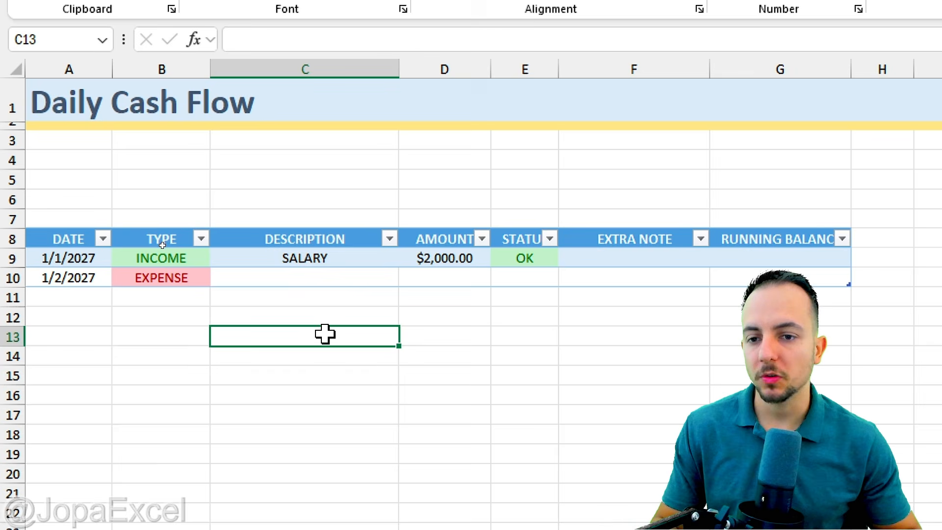
left_click(364, 280)
left_click(449, 279)
left_click(319, 278)
left_click(189, 276)
left_click(218, 277)
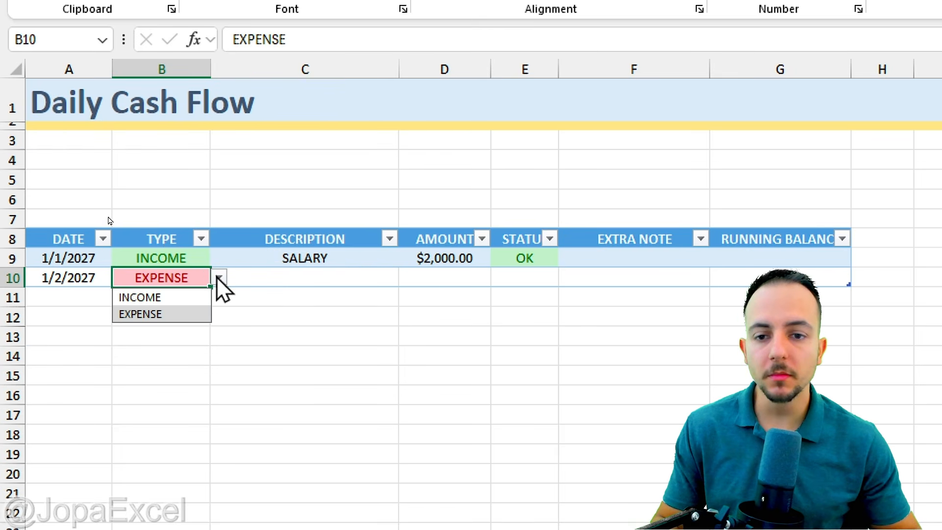
left_click(341, 275)
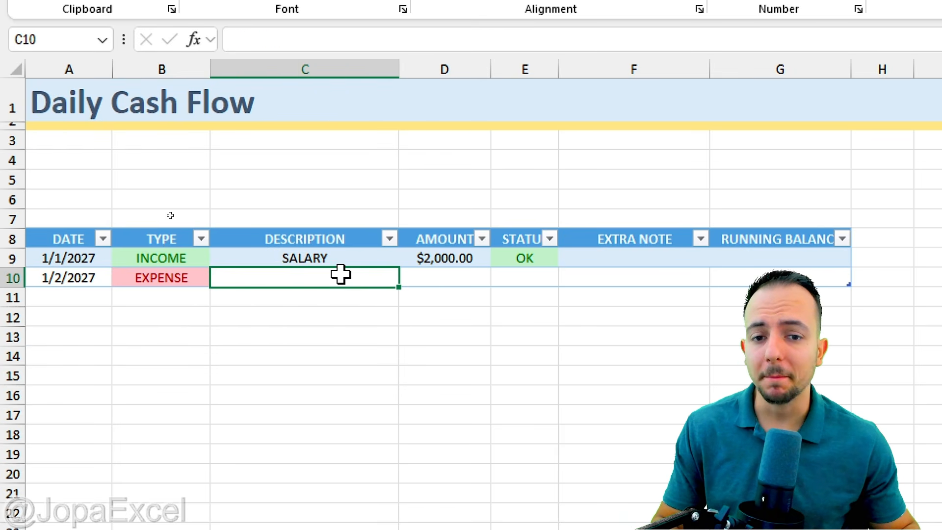
Enter the amount 123.45 for the expense entry in D10
left_click(448, 278)
type("123.4")
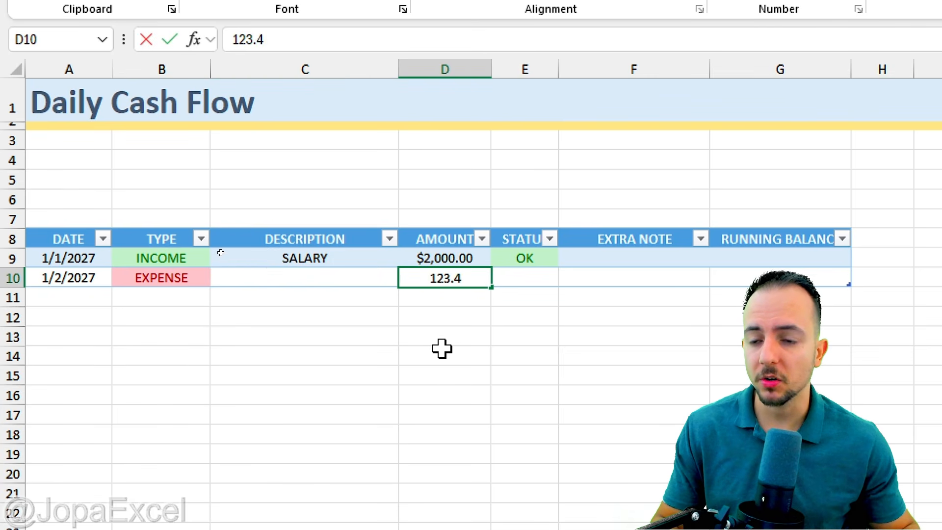
type("5")
key("Tab")
key("Tab")
Try the OK and OPEN statuses in E10, ending with OK selected
left_click(549, 275)
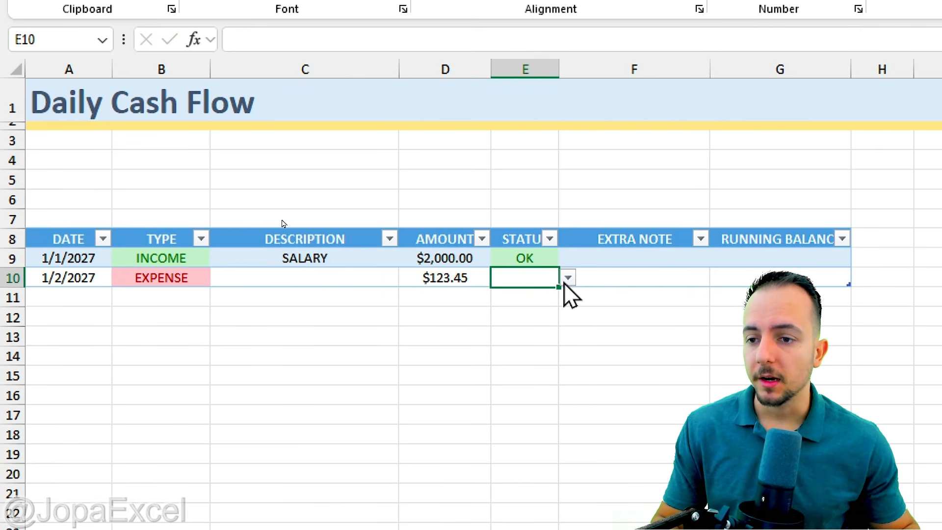
left_click(567, 278)
left_click(540, 313)
left_click(567, 278)
left_click(540, 297)
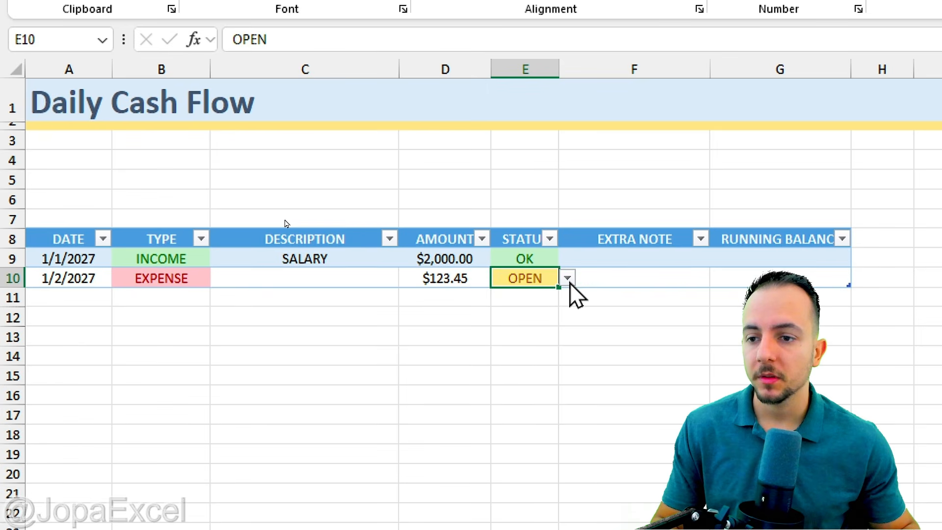
left_click(568, 278)
left_click(531, 313)
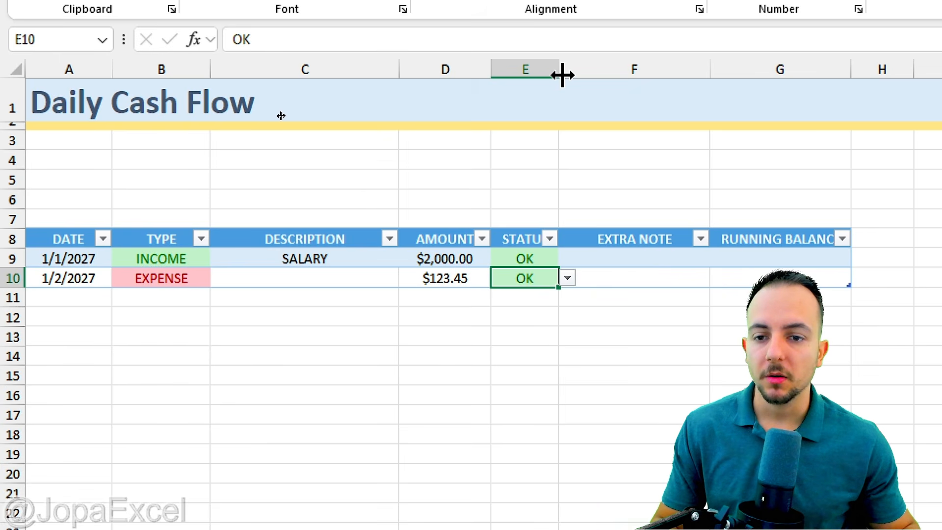
Widen columns E and G so the STATUS and RUNNING BALANCE headers fit beside their filter buttons
left_click_drag(560, 74, 583, 74)
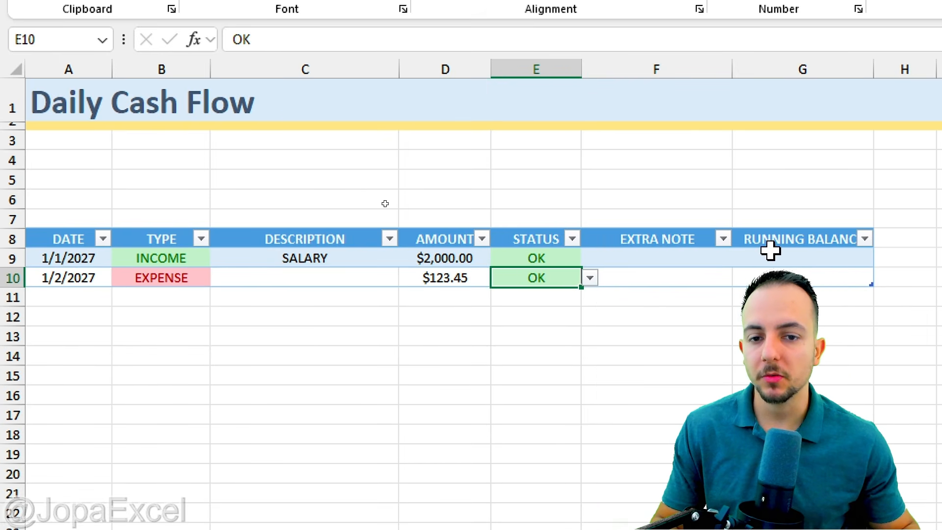
left_click_drag(824, 72, 826, 84)
left_click(633, 259)
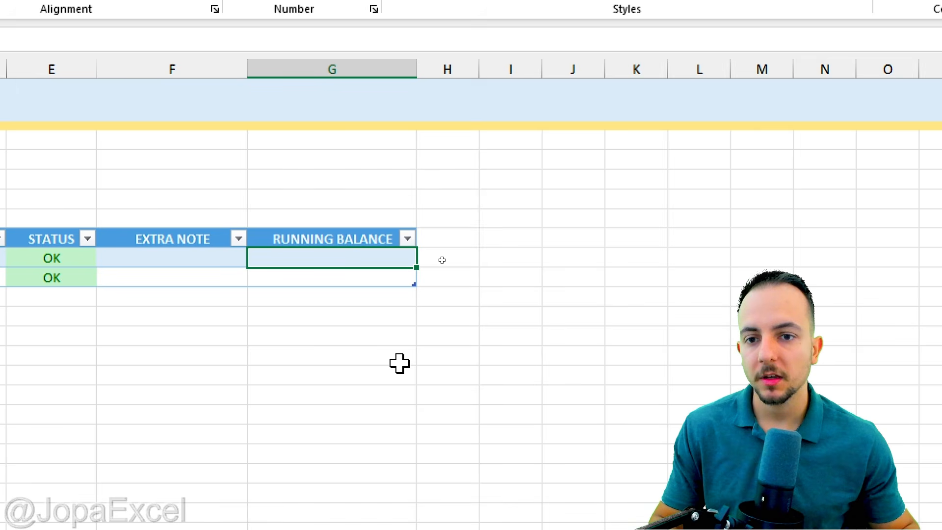
type("=IF")
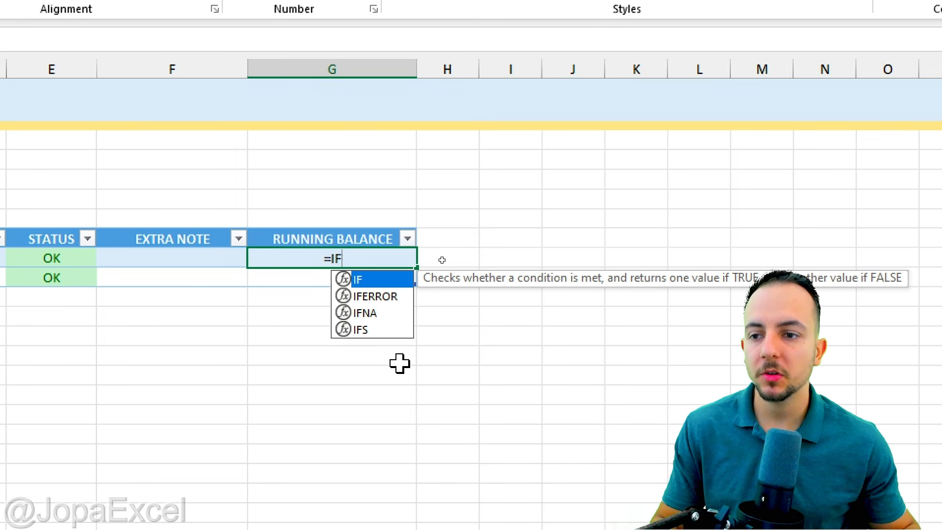
type("(")
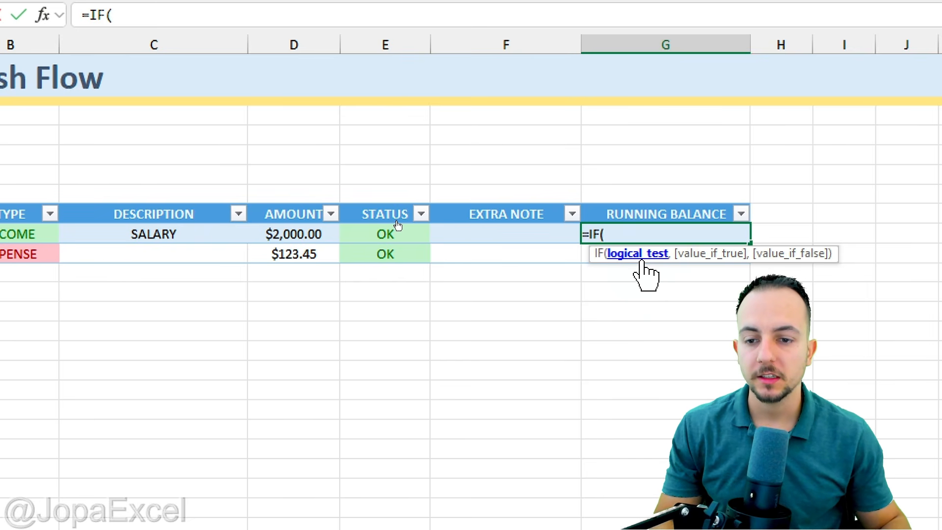
left_click(27, 235)
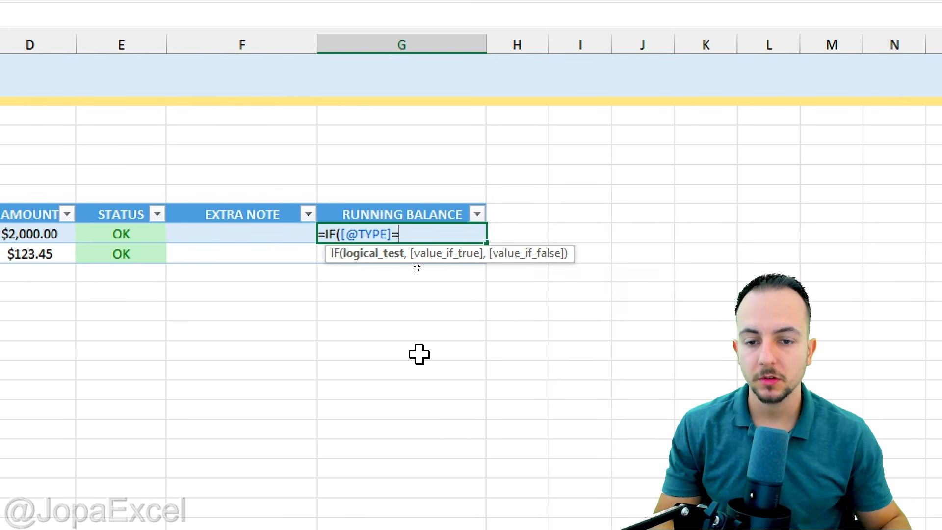
type("=\"INC")
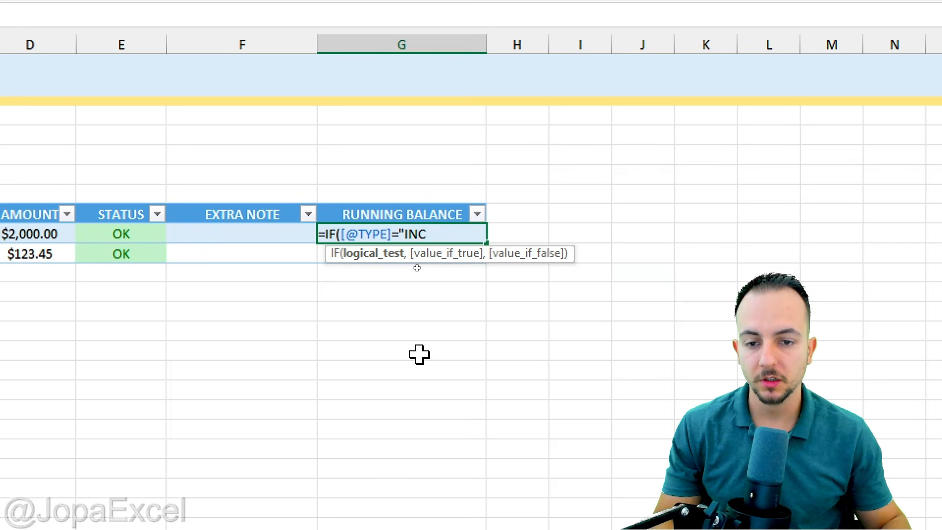
type("OME\"")
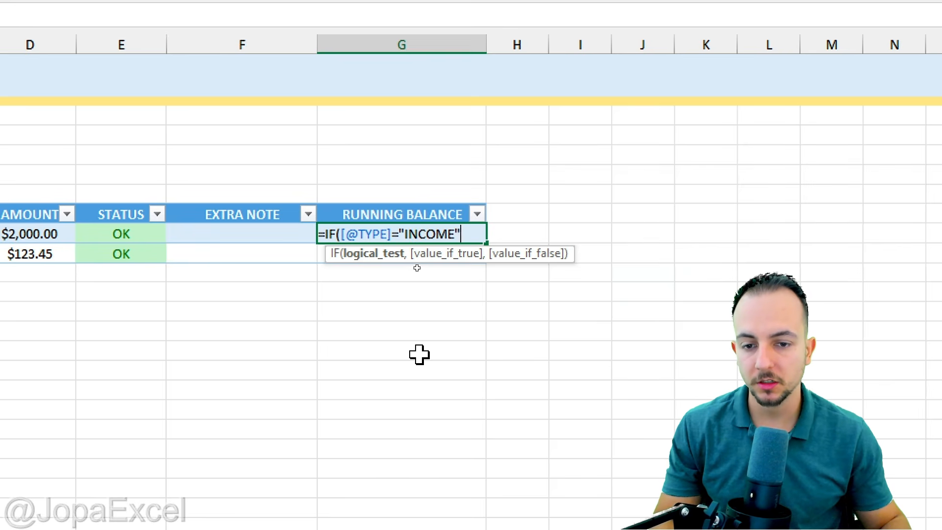
type(",")
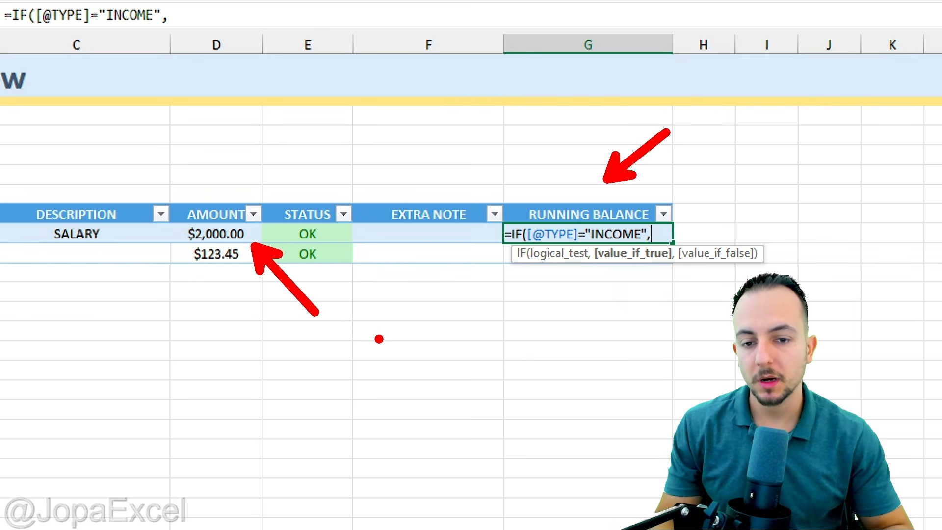
type("SUM")
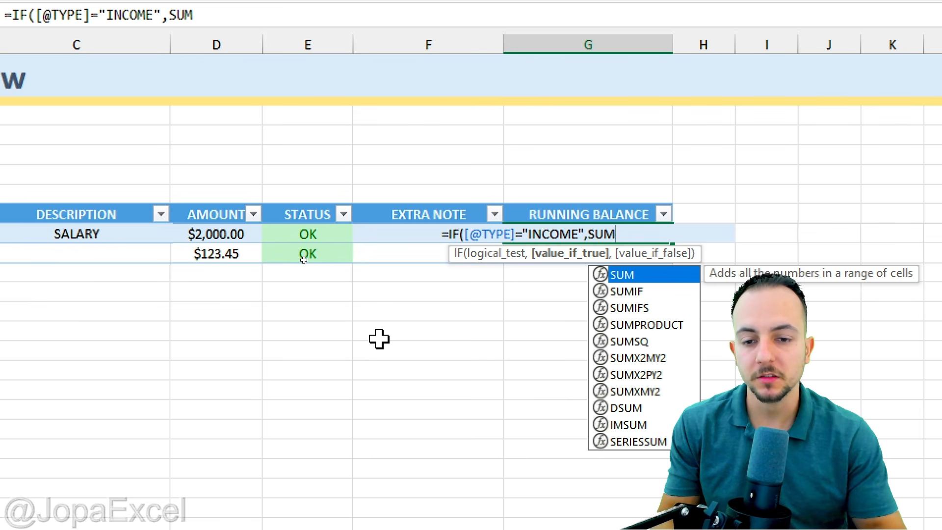
double_click(644, 274)
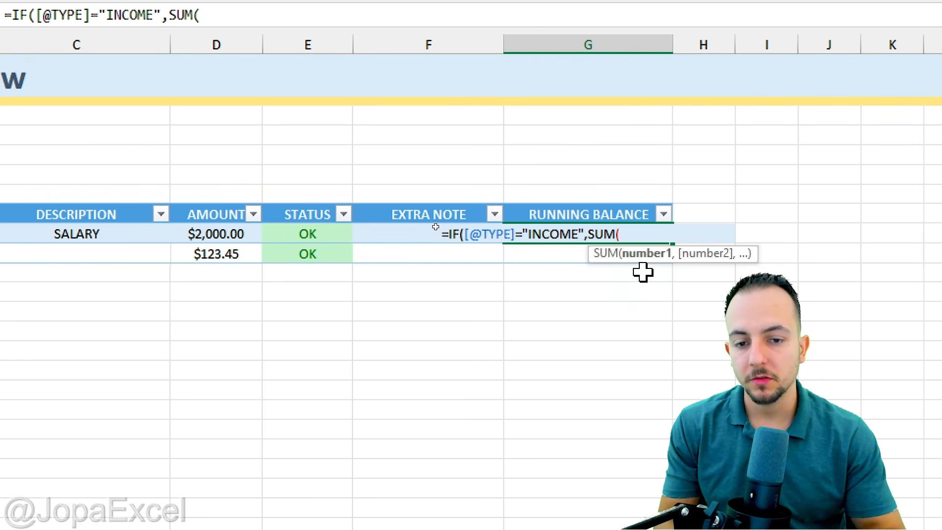
type("G")
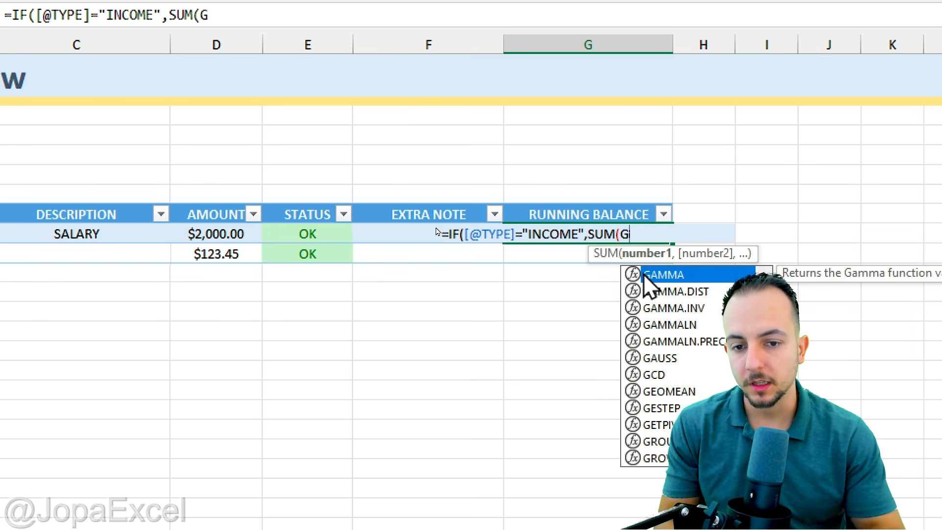
type("8")
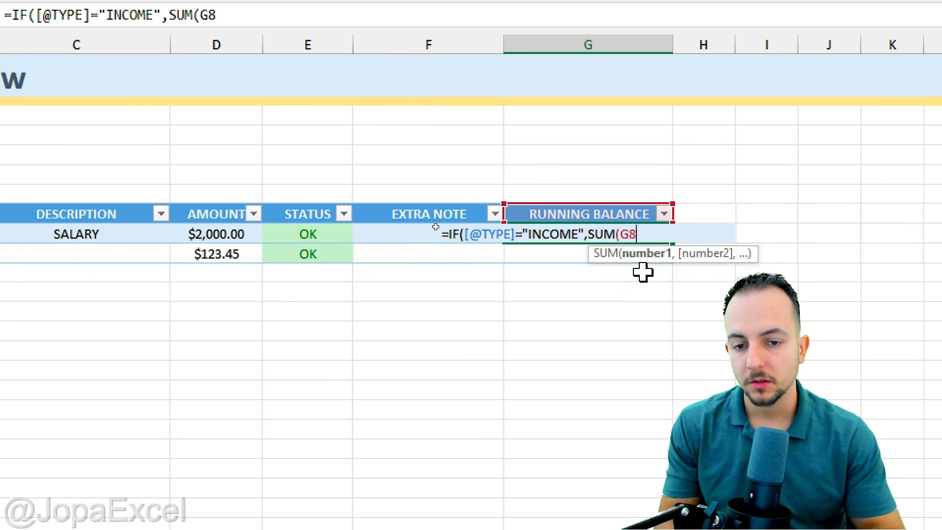
type(",")
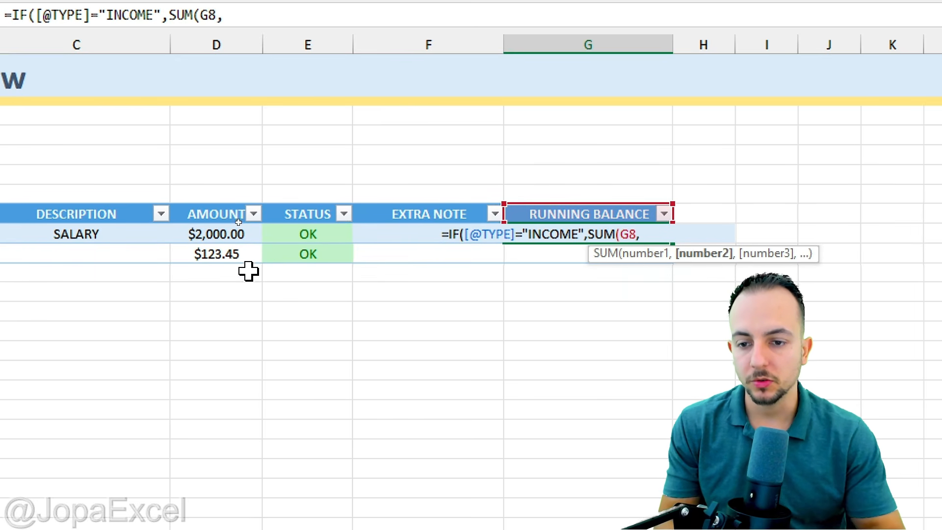
left_click(232, 235)
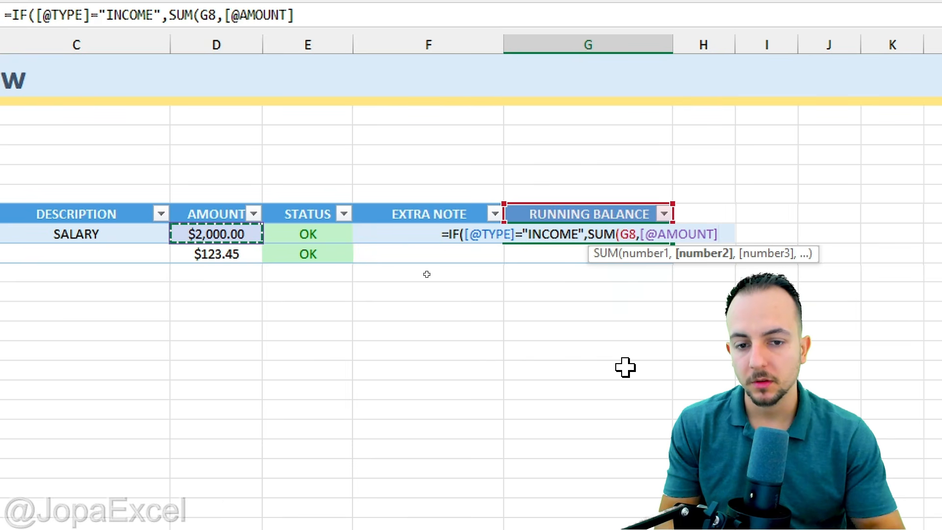
type("),")
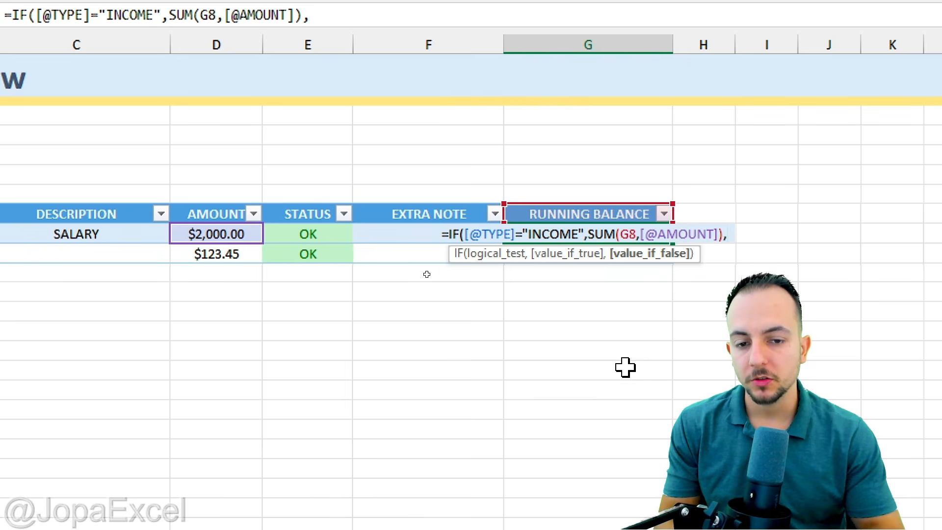
type("SUM")
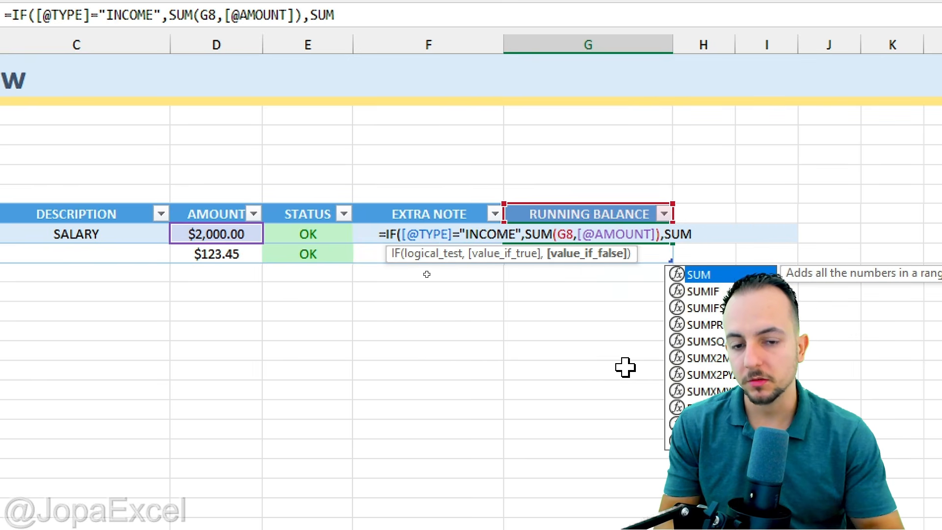
double_click(721, 274)
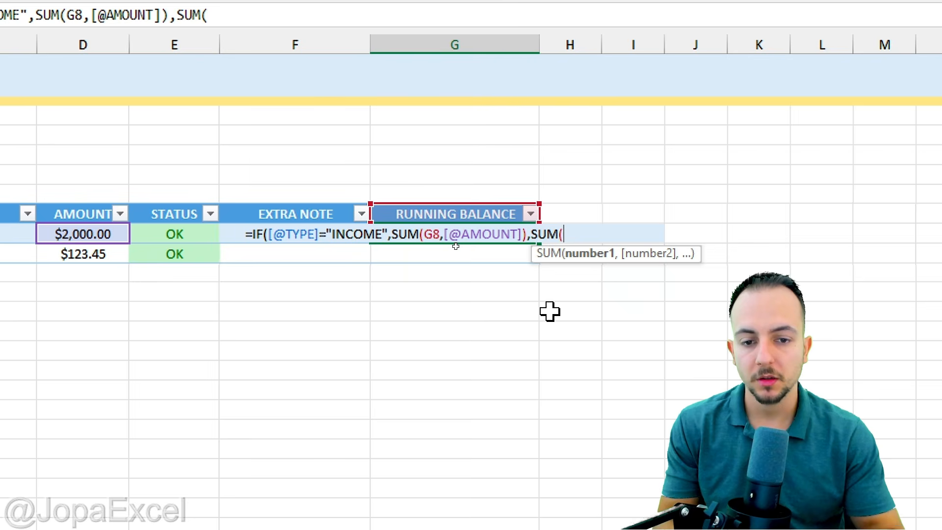
type("G8")
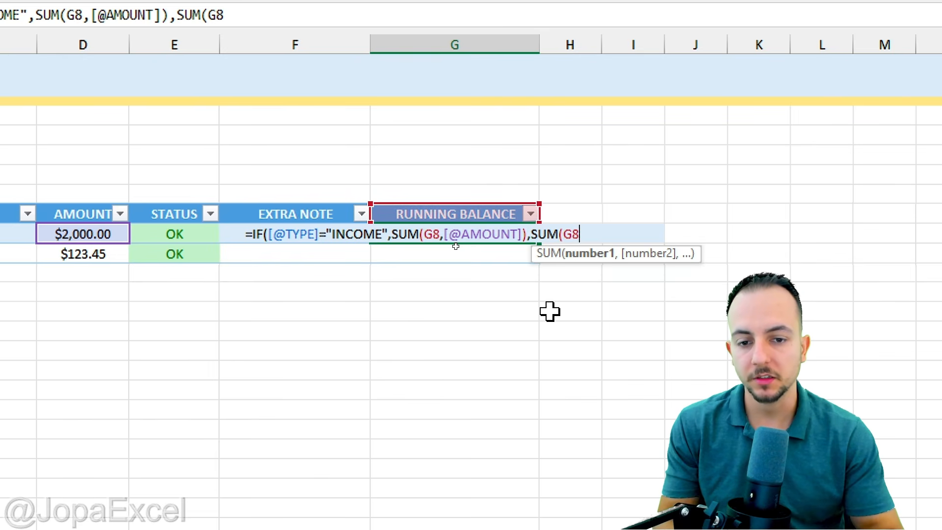
type(",")
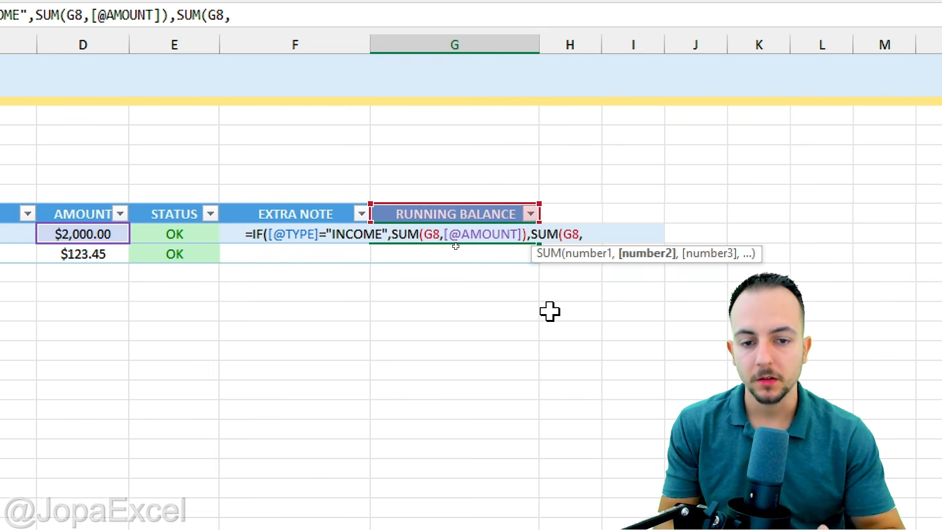
type("-")
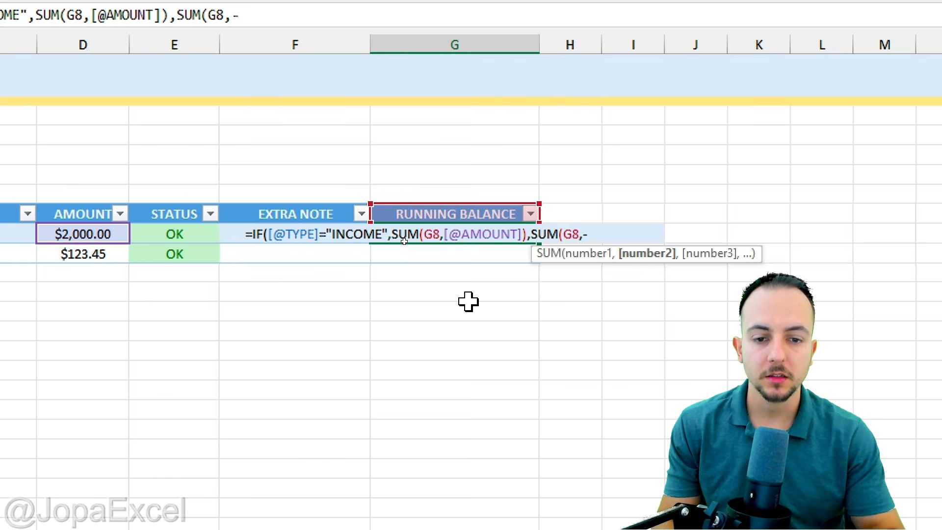
left_click(102, 234)
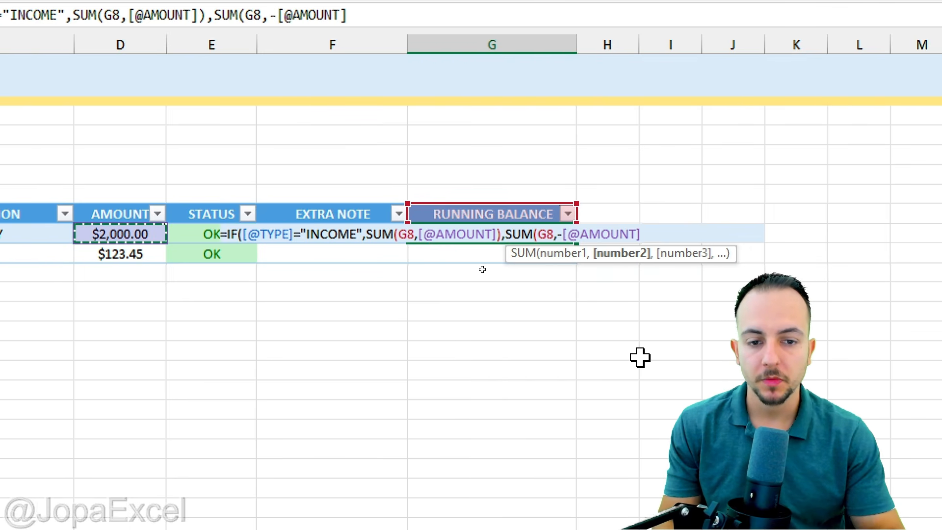
type("))")
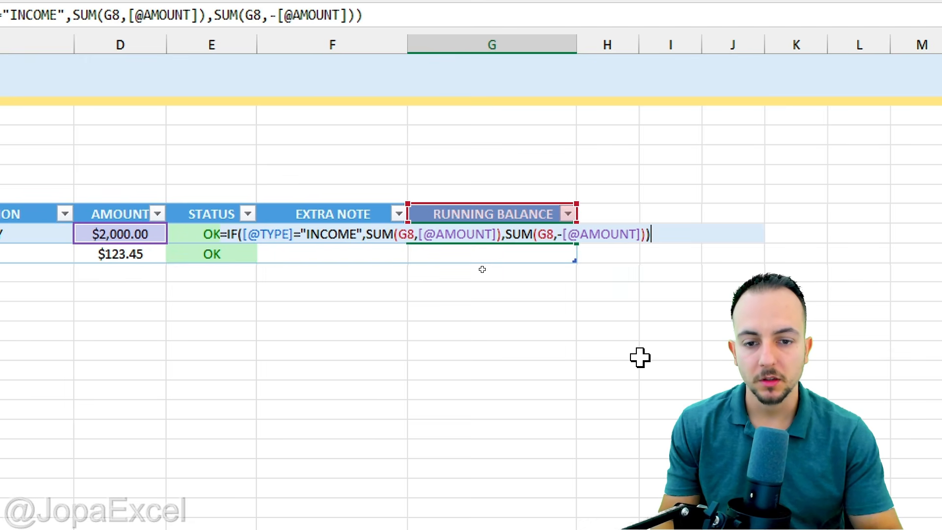
key("Return")
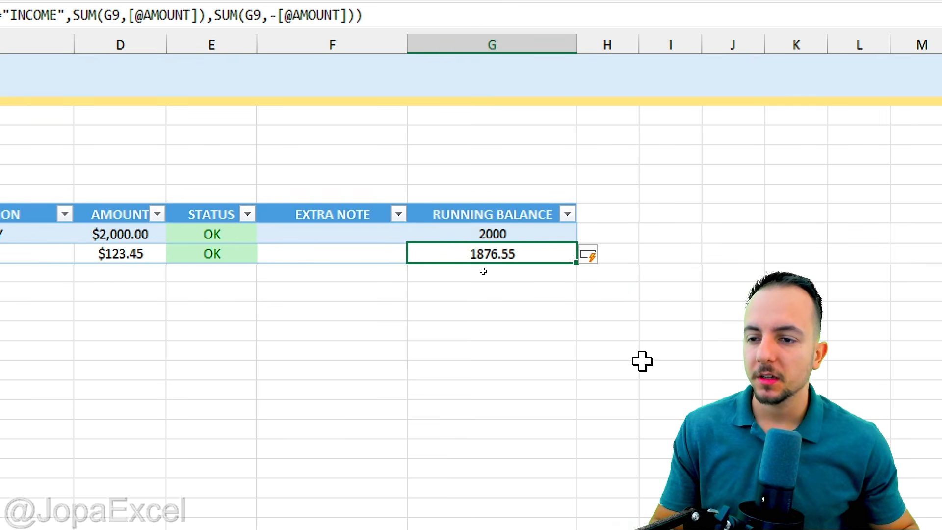
Clear the running balance in G10 and refill it by copying the G9 formula down
left_click(522, 214)
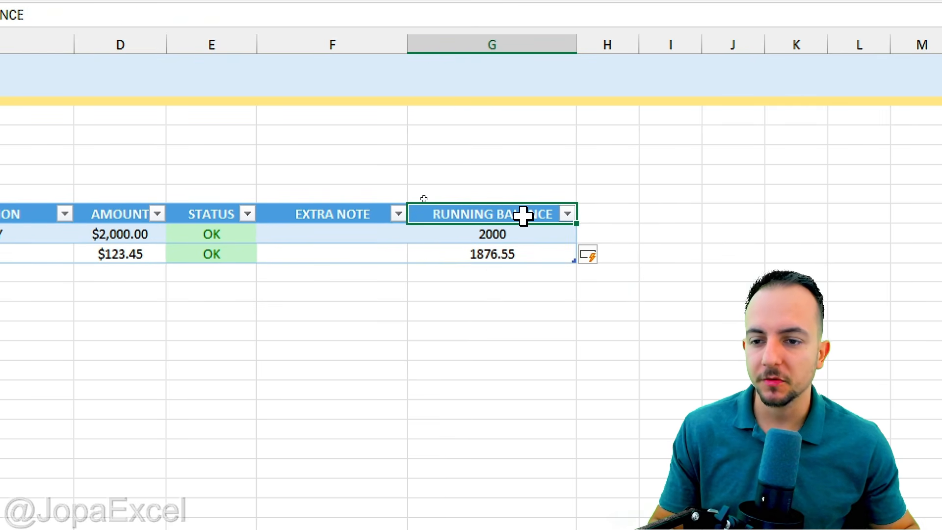
left_click_drag(535, 230, 528, 256)
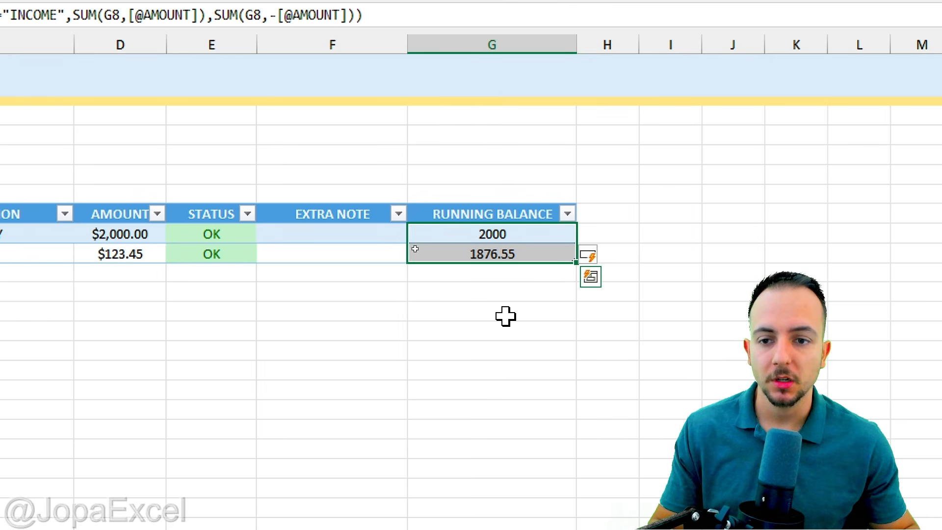
left_click(536, 234)
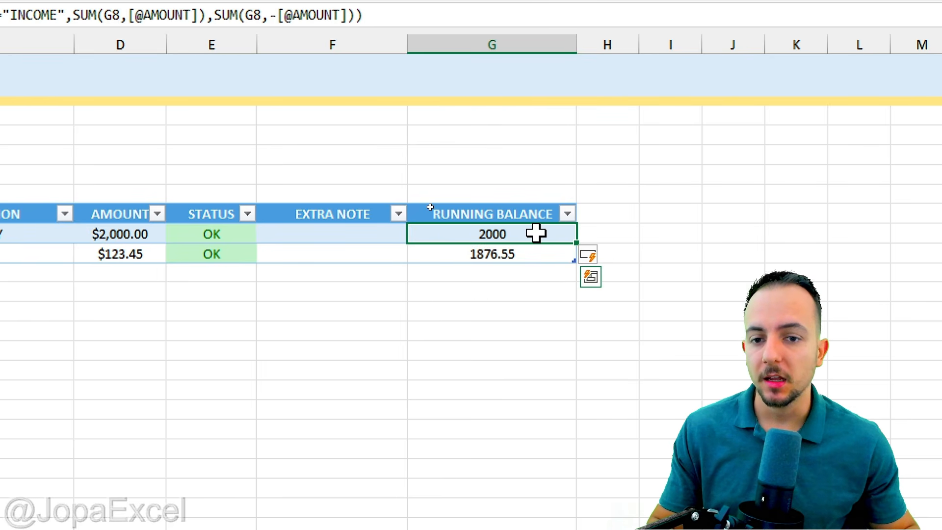
left_click(504, 254)
key("Delete")
left_click(496, 233)
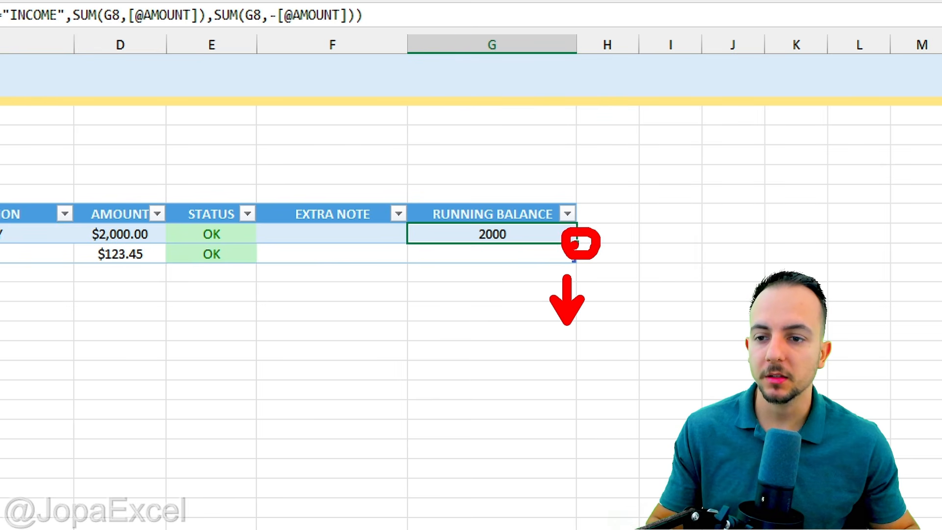
left_click_drag(580, 242, 568, 260)
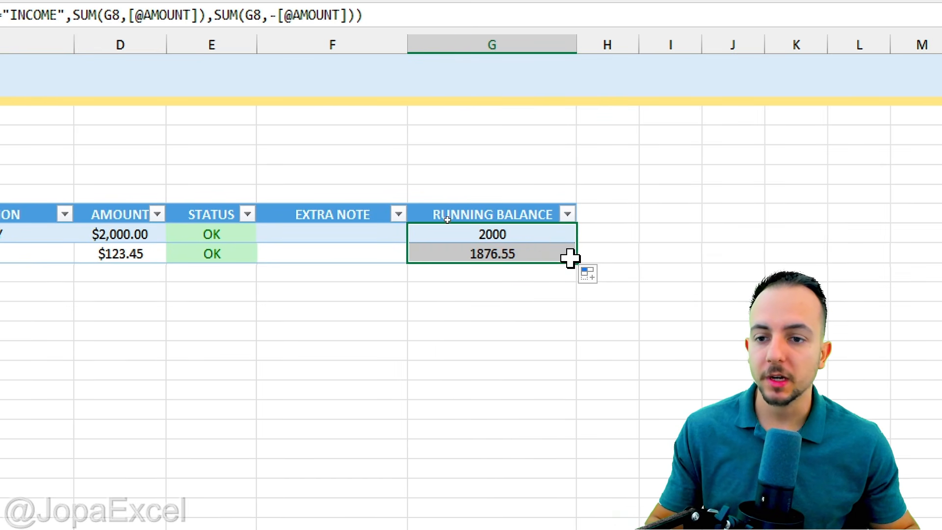
Apply the Accounting number format with dollar sign to the running balances in G9:G10
left_click(534, 235)
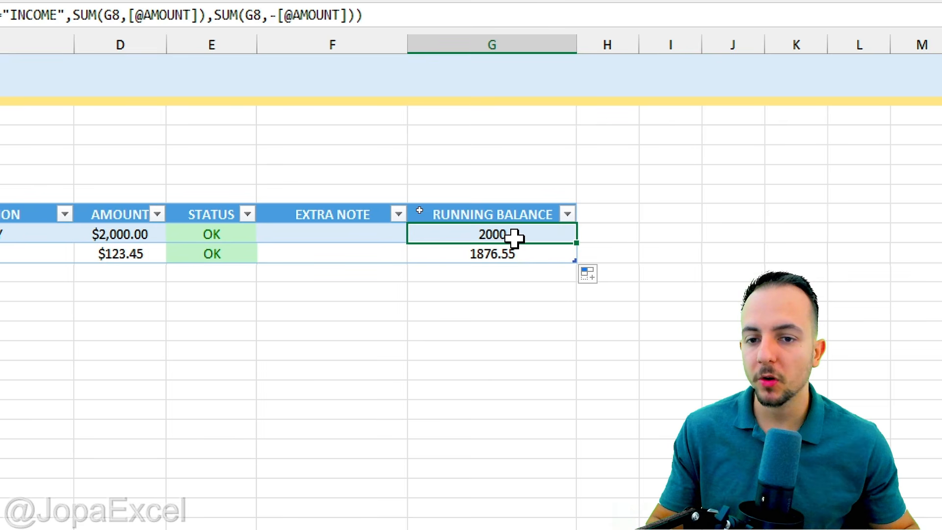
left_click_drag(515, 238, 515, 259)
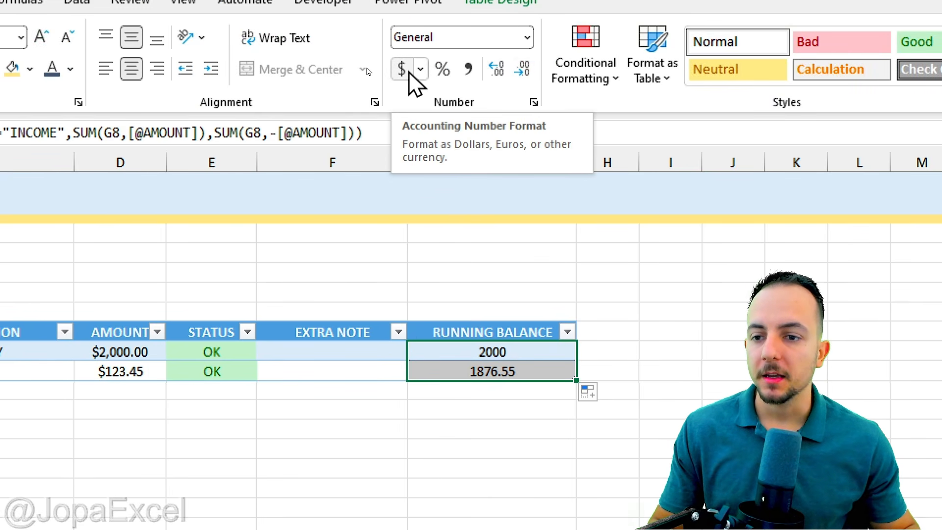
left_click(408, 71)
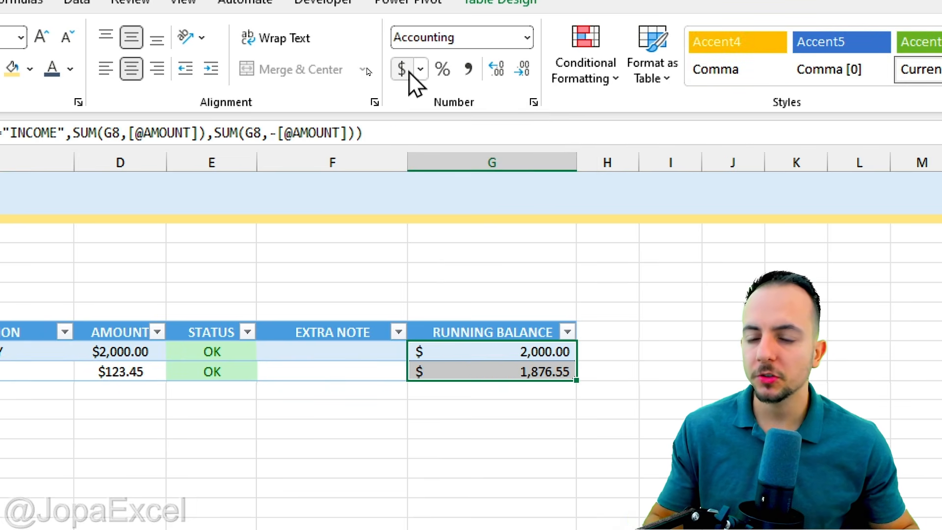
left_click(465, 353)
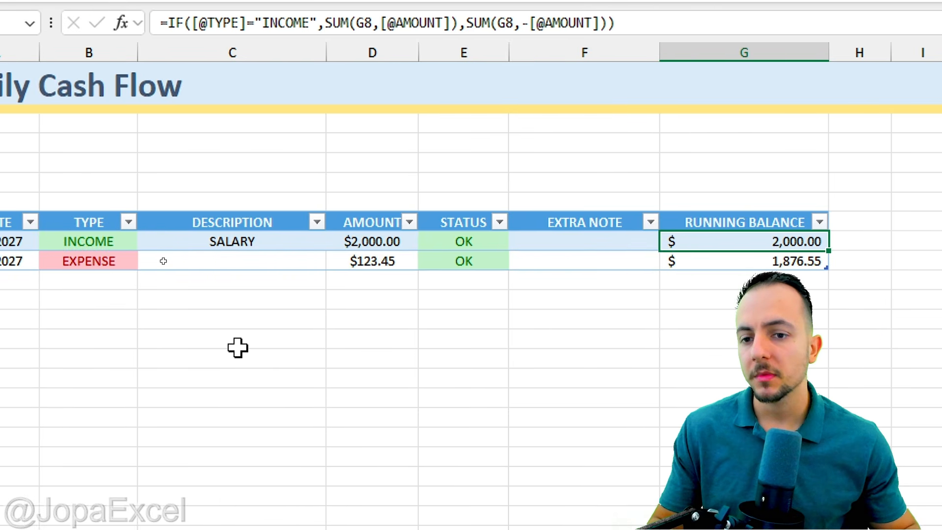
key("ctrl+2")
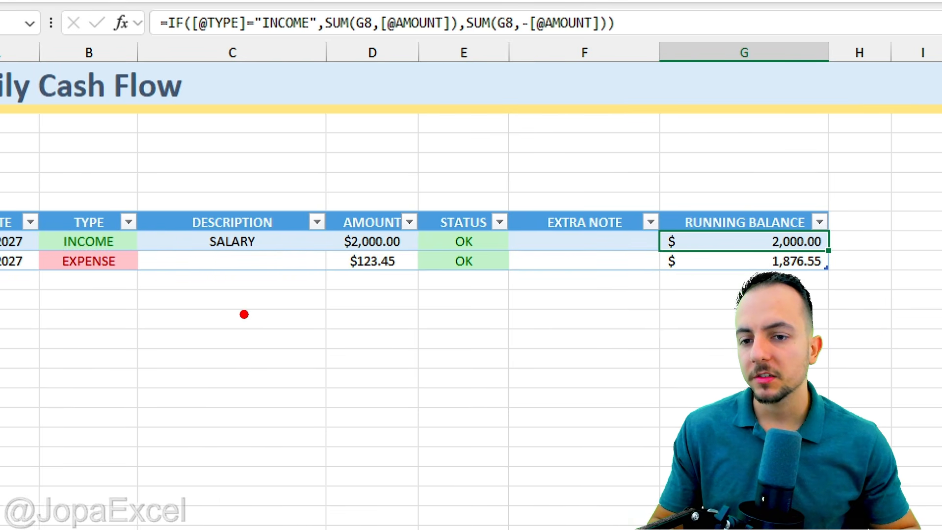
left_click_drag(337, 275, 403, 275)
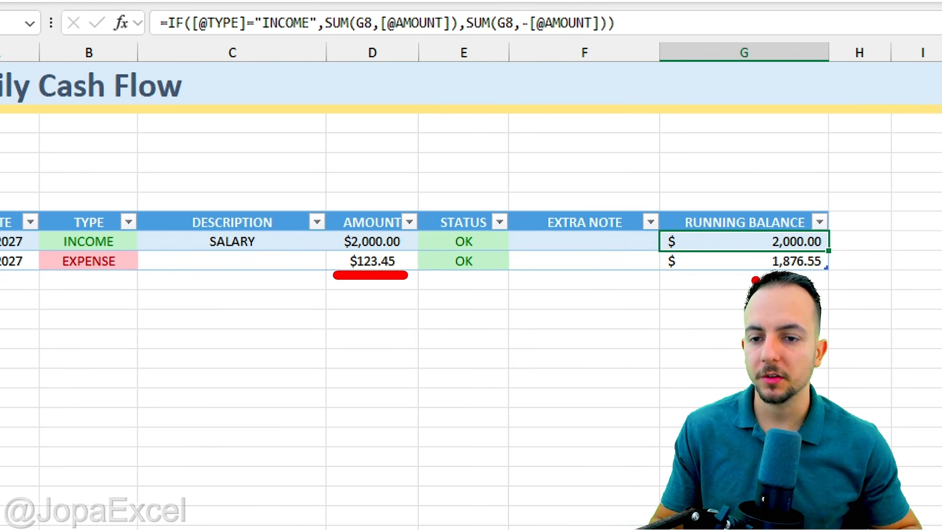
left_click_drag(720, 280, 883, 280)
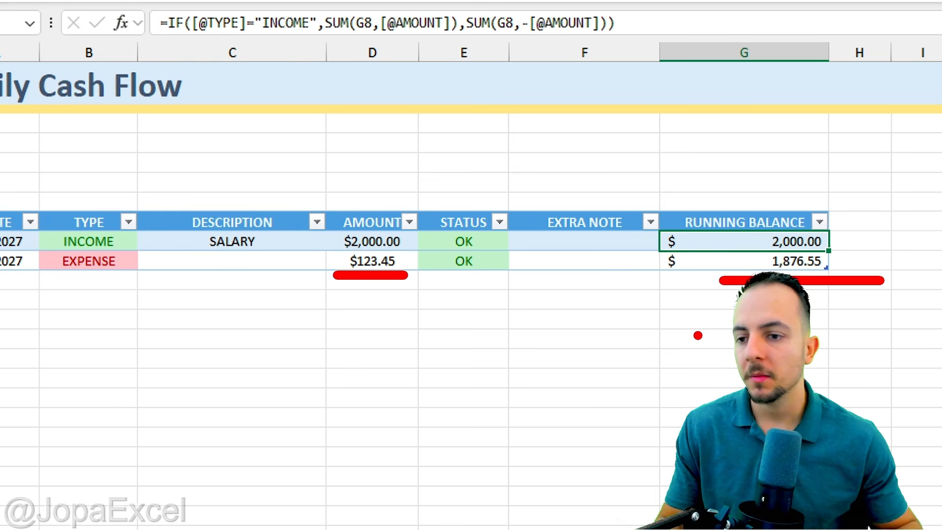
key("Escape")
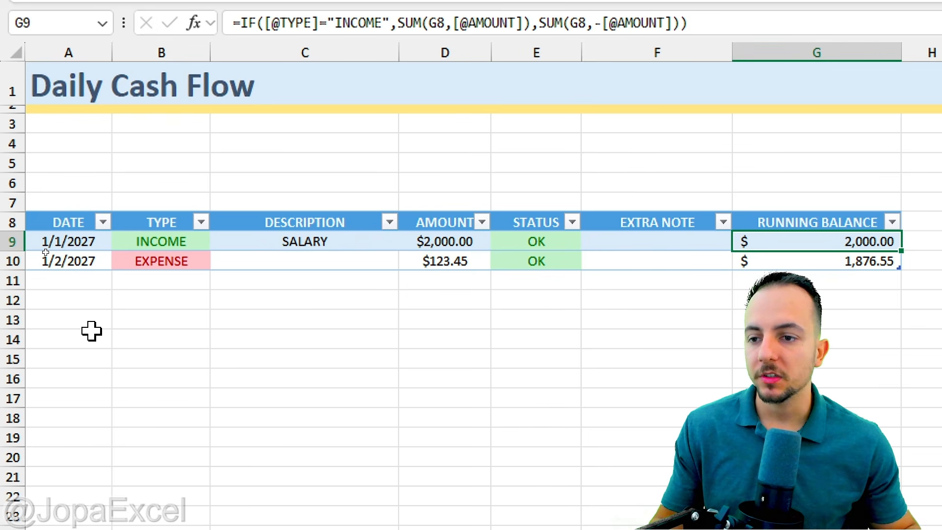
key("ctrl+2")
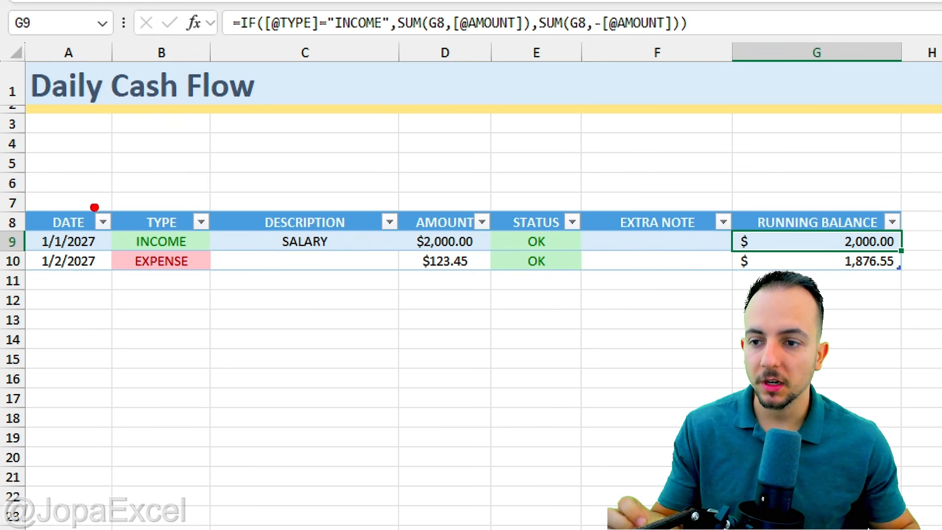
left_click_drag(101, 128, 270, 201)
left_click_drag(301, 127, 476, 204)
left_click_drag(531, 127, 695, 196)
key("Escape")
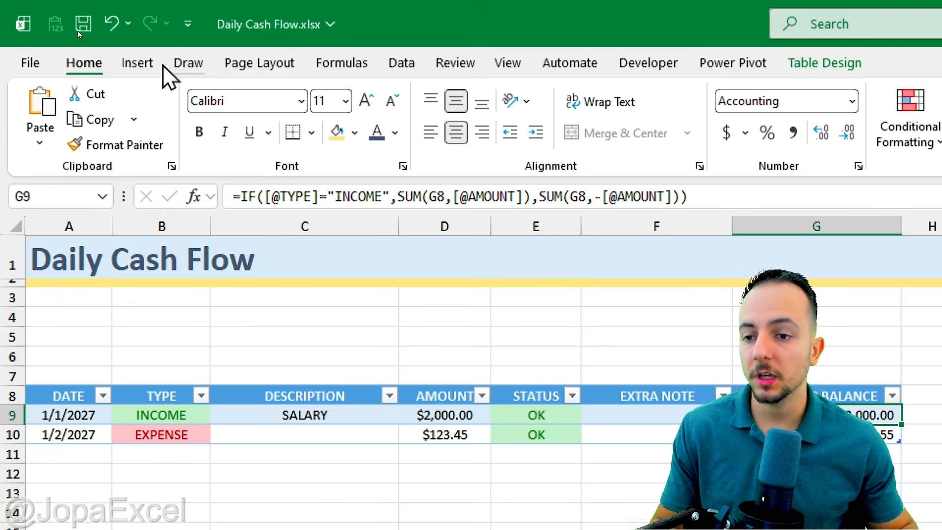
Draw a rectangle shape above the table and position it over rows 3 to 7, spanning from column A into column C
left_click(153, 62)
left_click(335, 120)
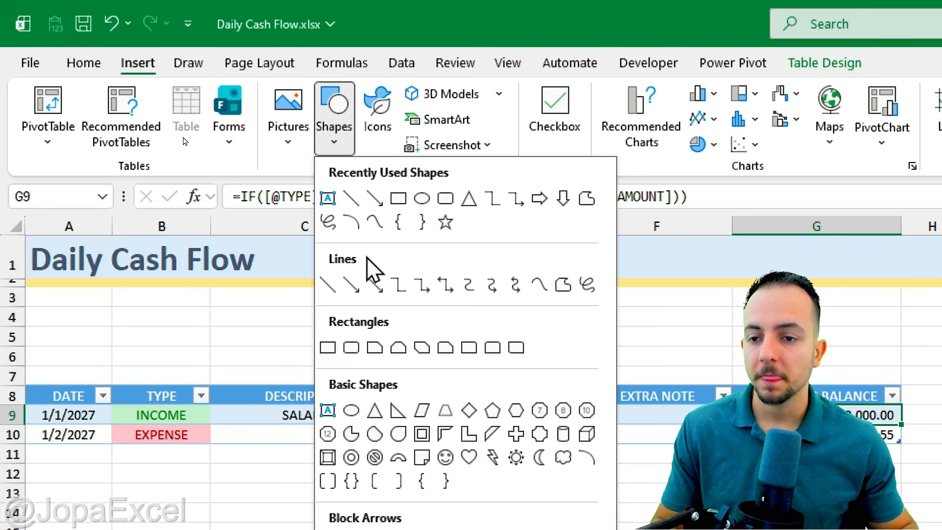
left_click(333, 353)
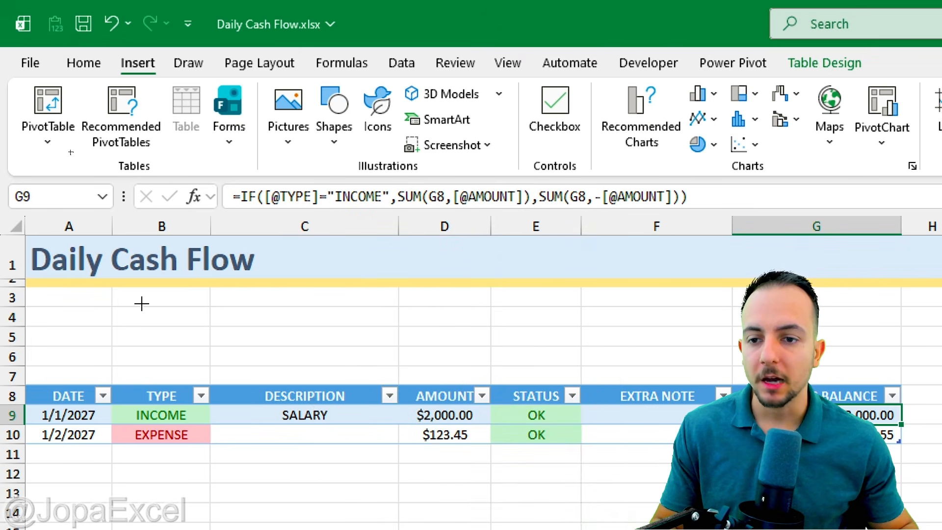
mouse_move(127, 300)
left_mouse_down()
mouse_move(297, 379)
mouse_move(337, 372)
left_mouse_up()
mouse_move(273, 343)
left_mouse_down()
mouse_move(196, 347)
mouse_move(248, 336)
left_mouse_up()
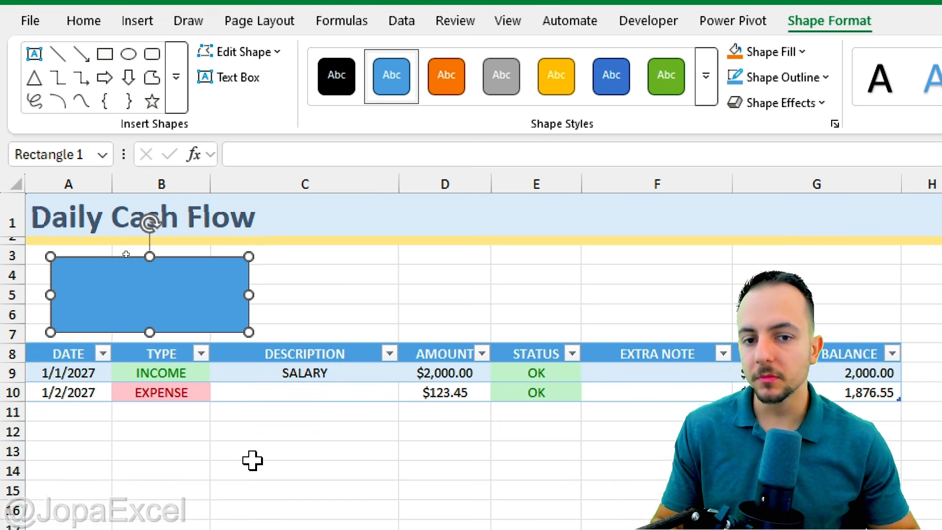
left_click(248, 458)
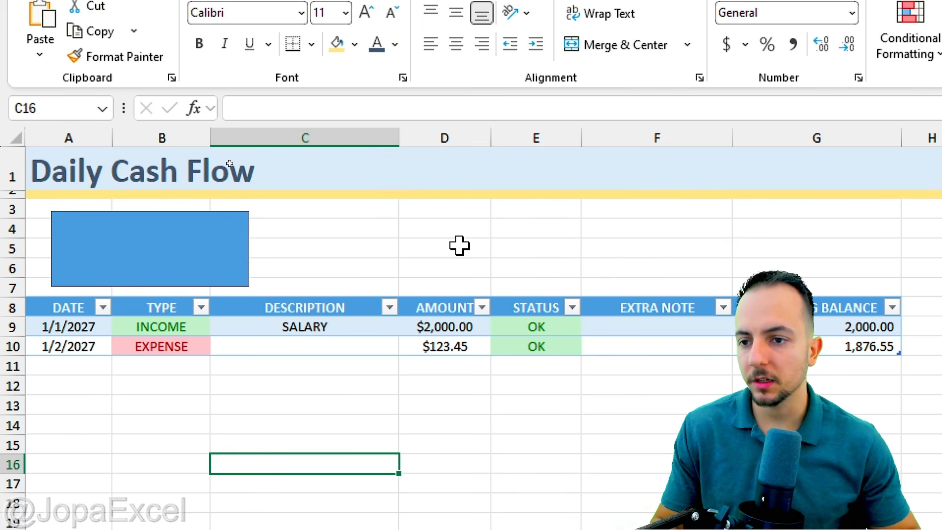
left_click(426, 231)
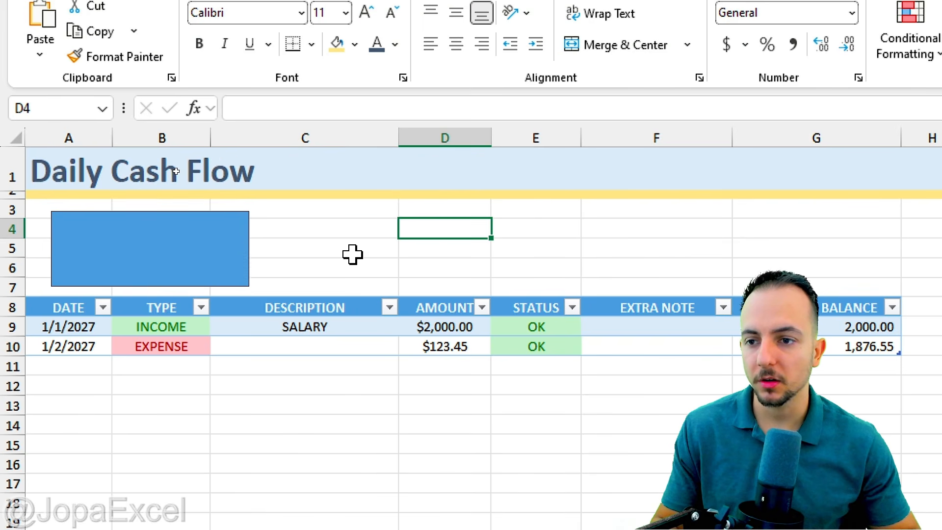
Enter the summary labels INCOME, EXPENSE and BALANCE in cells D4 to D6
type("INCOME")
key("Return")
type("EXPENSE")
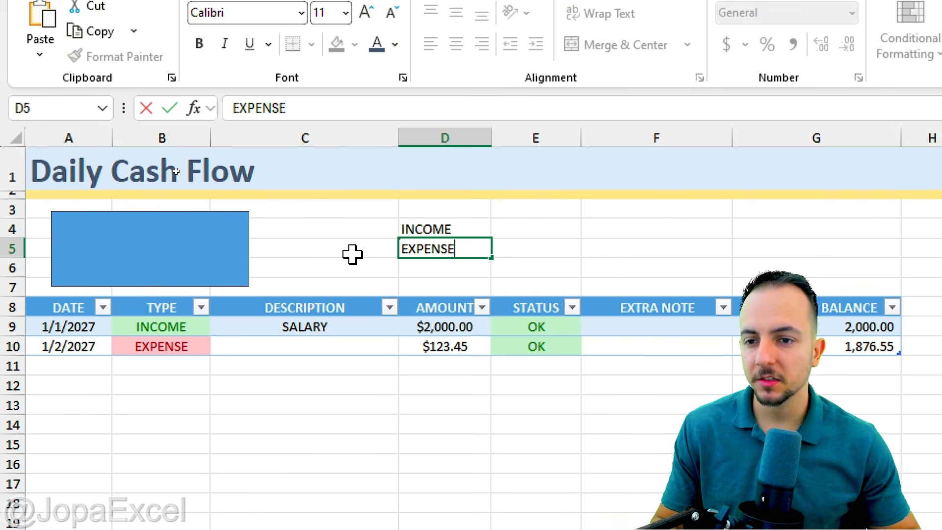
key("Return")
type("BALANCE")
key("ctrl+Return")
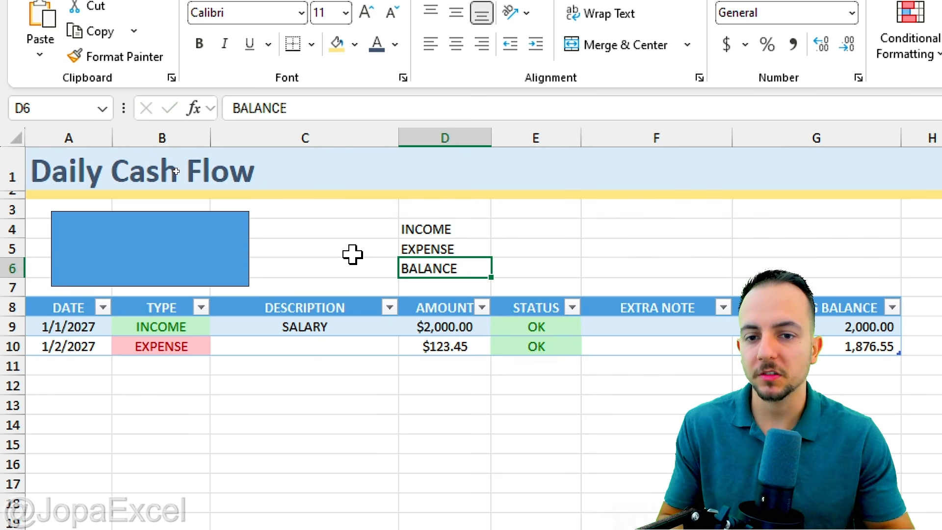
left_click_drag(434, 227, 533, 267)
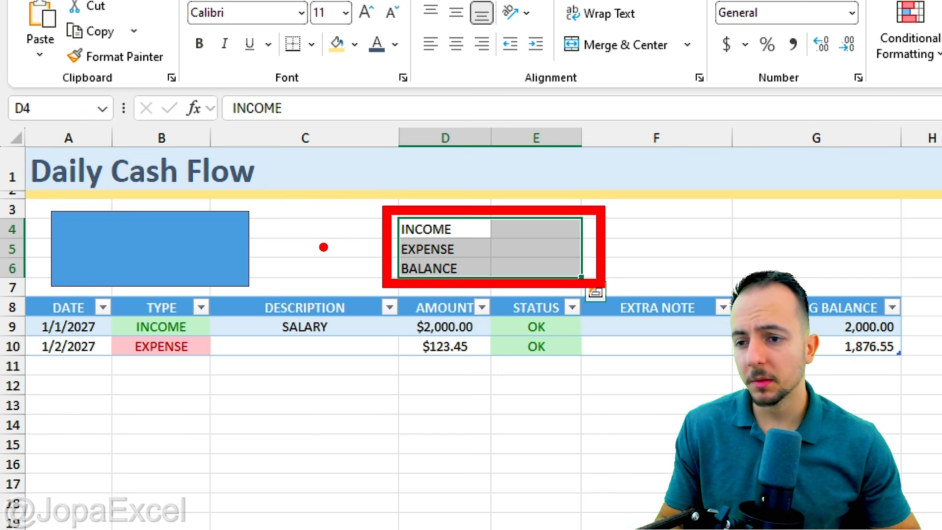
left_click(422, 231)
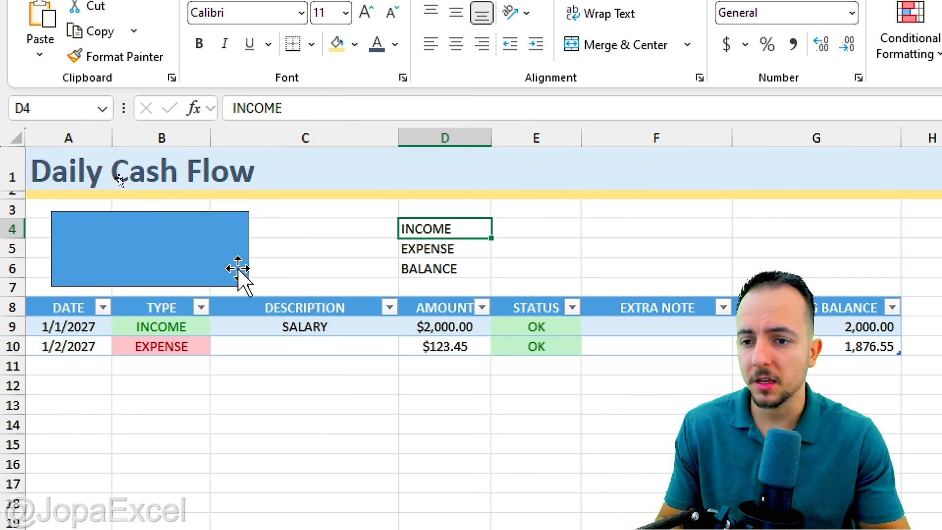
Try to cover the summary labels in D4:D6 with the blue rectangle and undo the move
left_click_drag(221, 269, 526, 267)
left_click(272, 266)
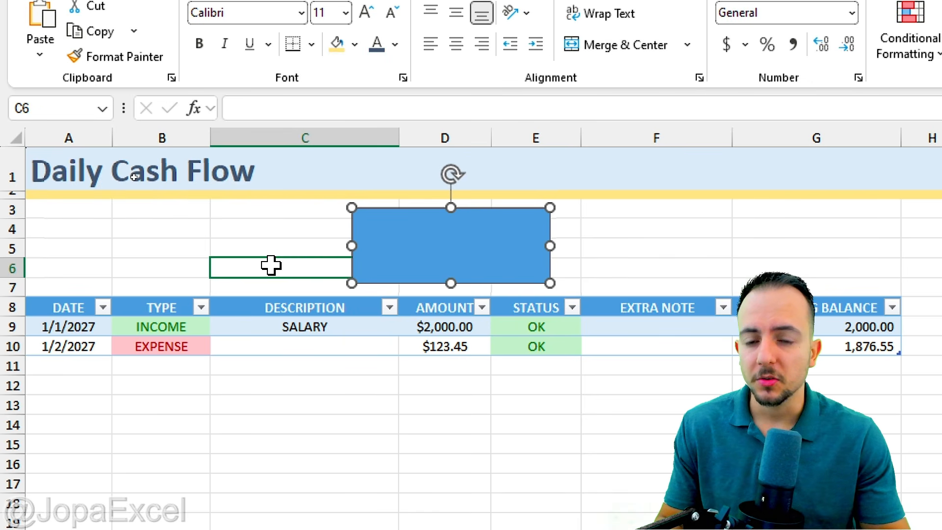
left_click(476, 267)
left_click_drag(476, 267, 488, 272)
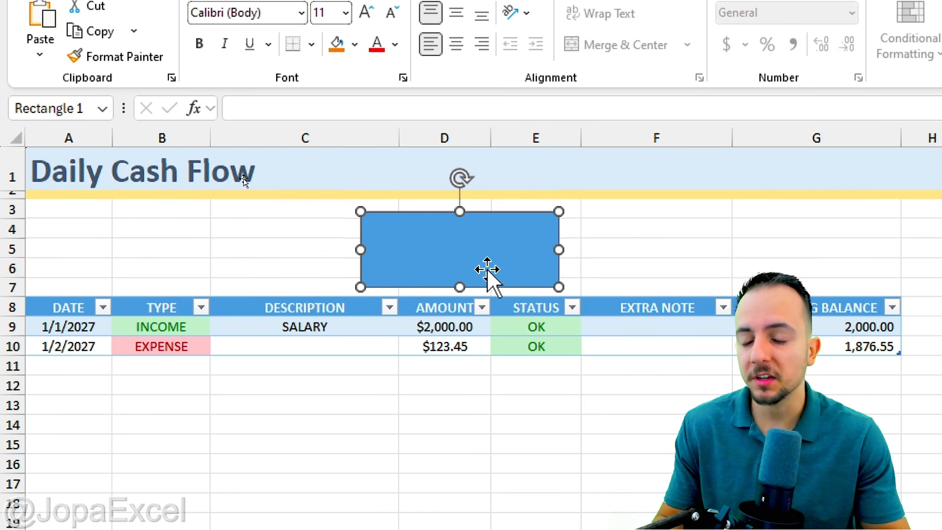
key("ctrl+z")
key("ctrl+z")
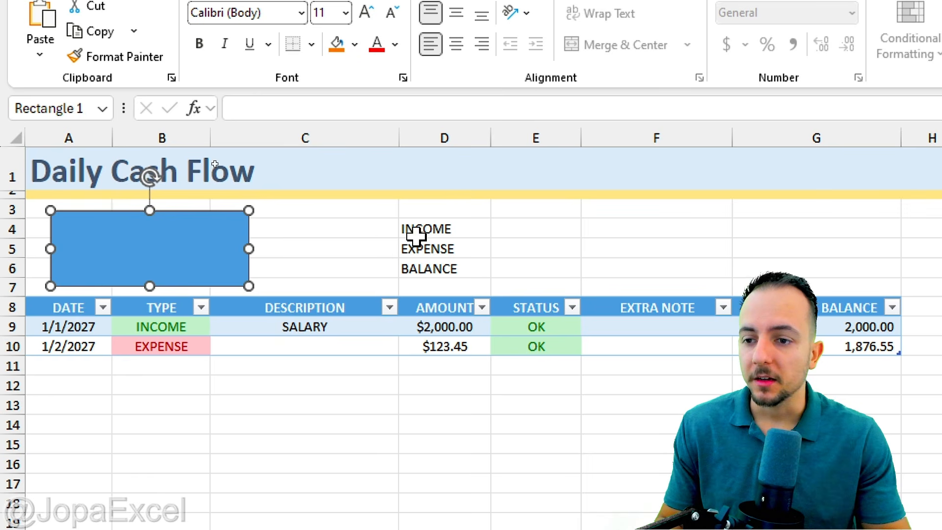
Calculate the balance in E6 with the formula =E4-E5
left_click(419, 247)
left_click(511, 226)
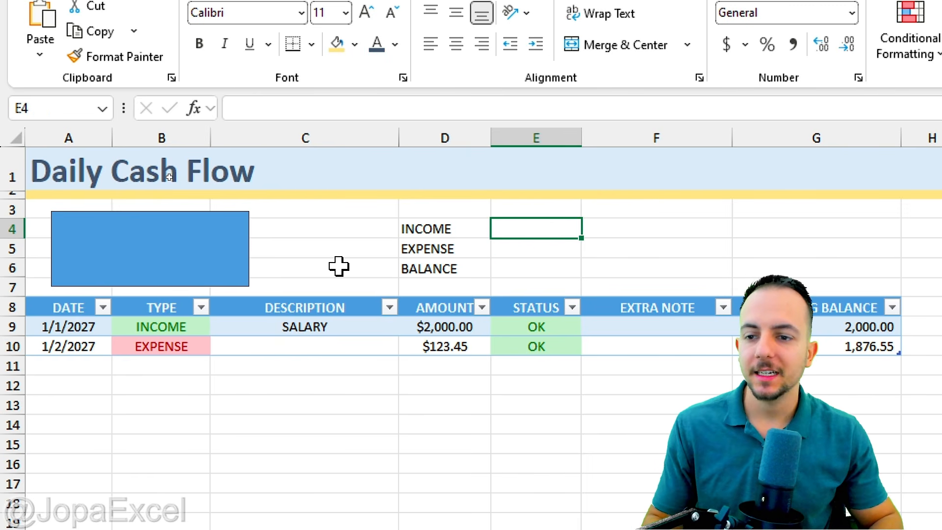
key("Down")
key("Down")
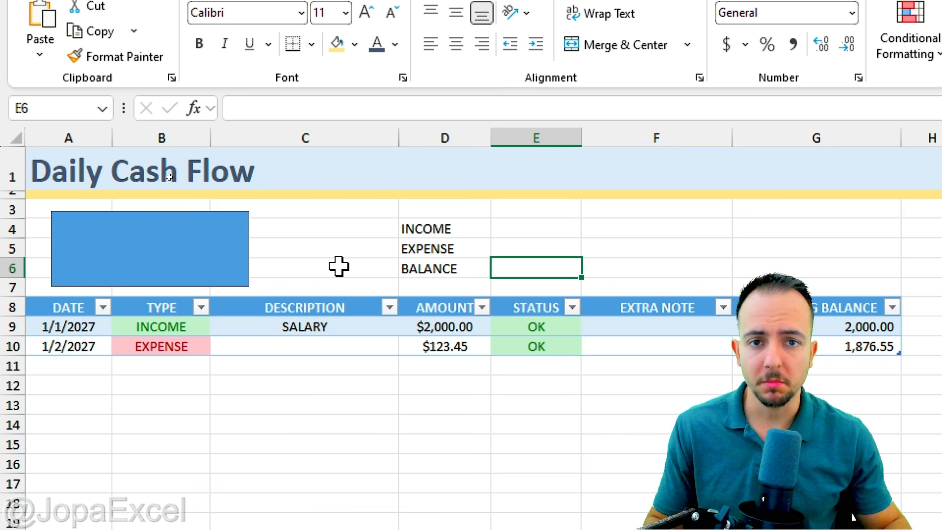
type("=")
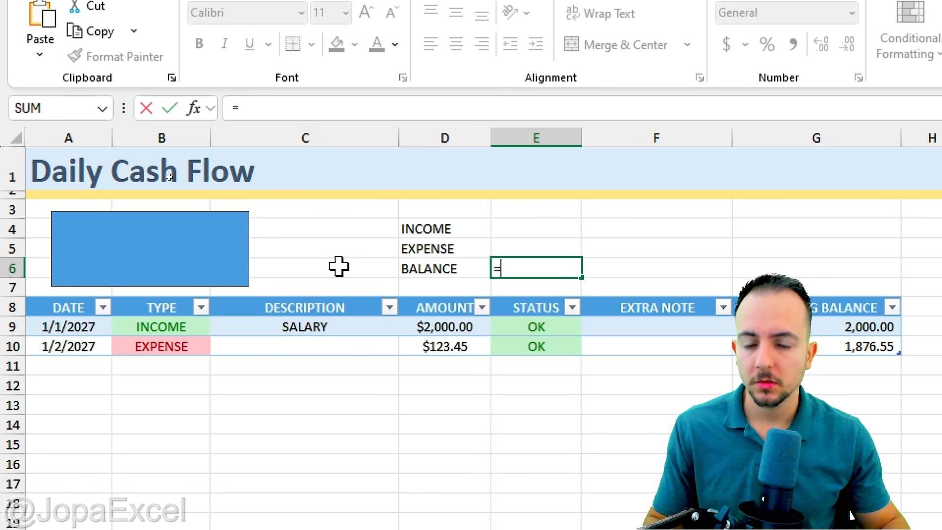
left_click(505, 229)
type("-")
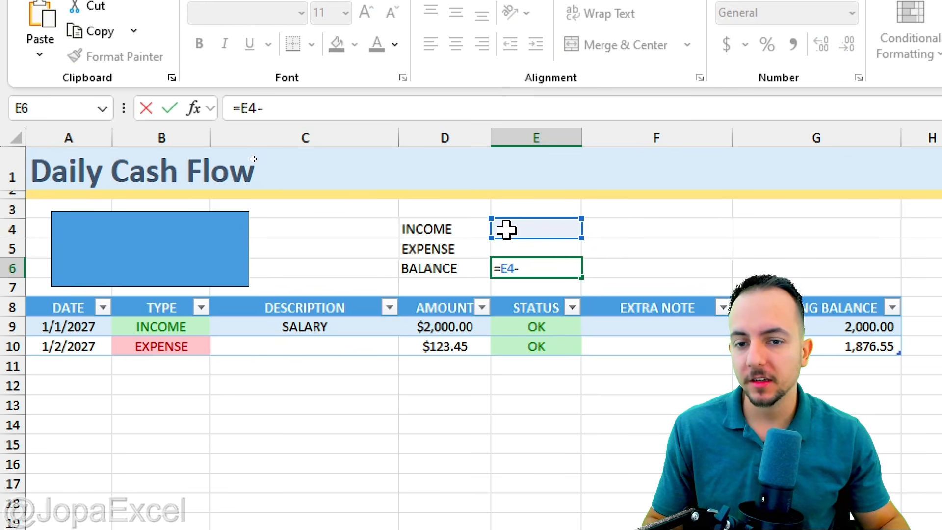
left_click(518, 243)
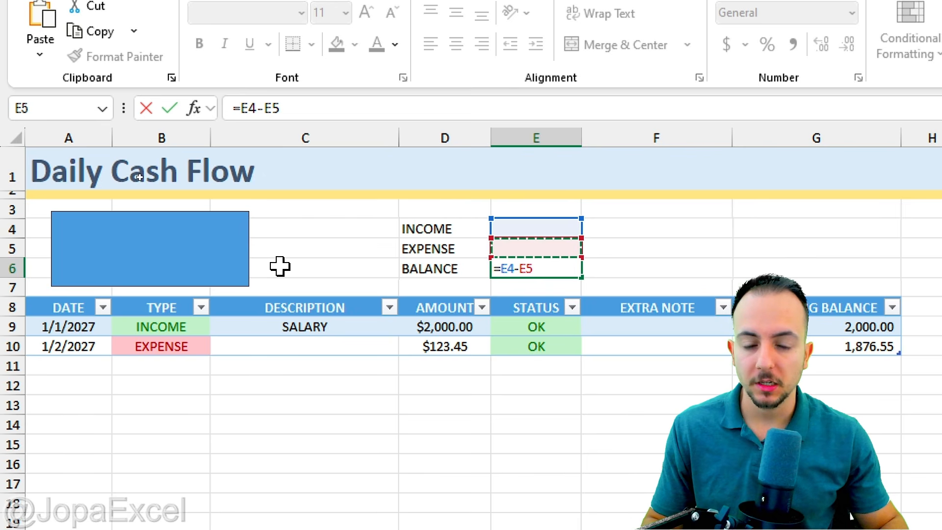
key("Return")
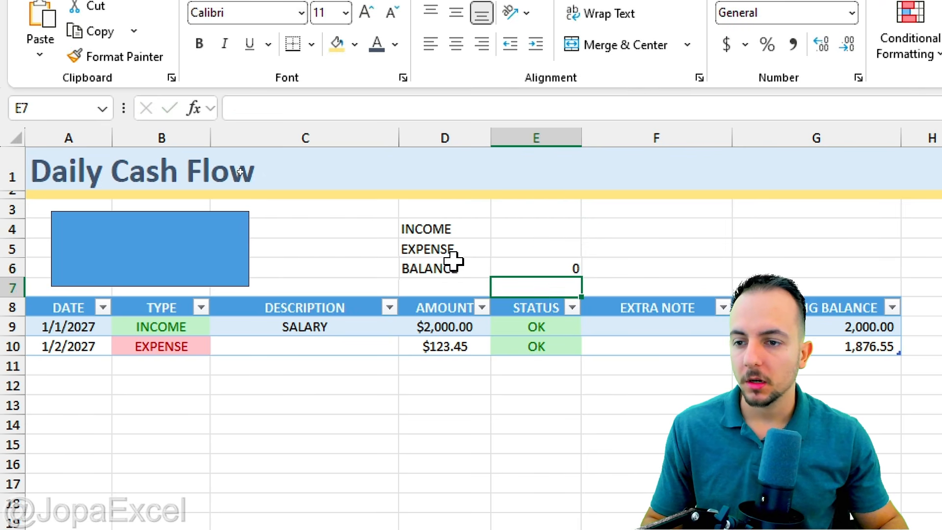
Total the income in E4 with the formula =SUMIF(Table1[TYPE],"INCOME",Table1[AMOUNT])
left_click(540, 229)
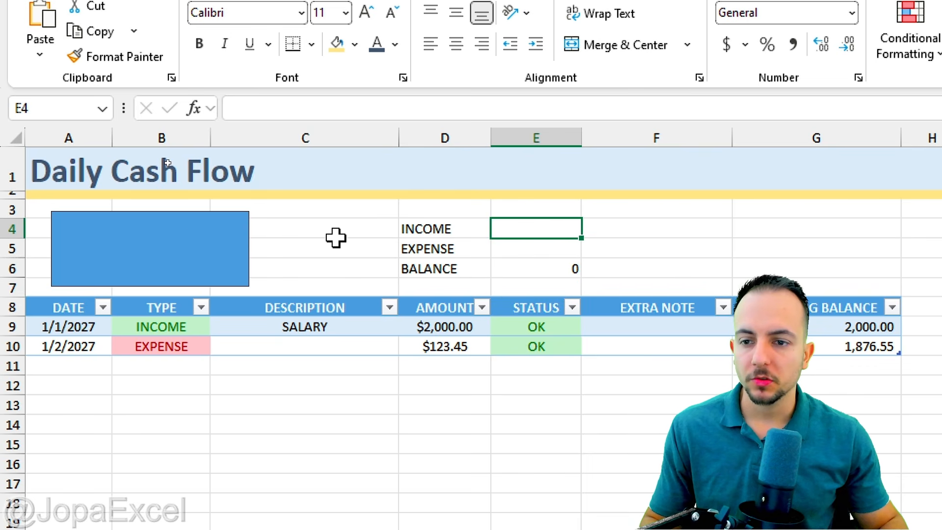
type("=SUM")
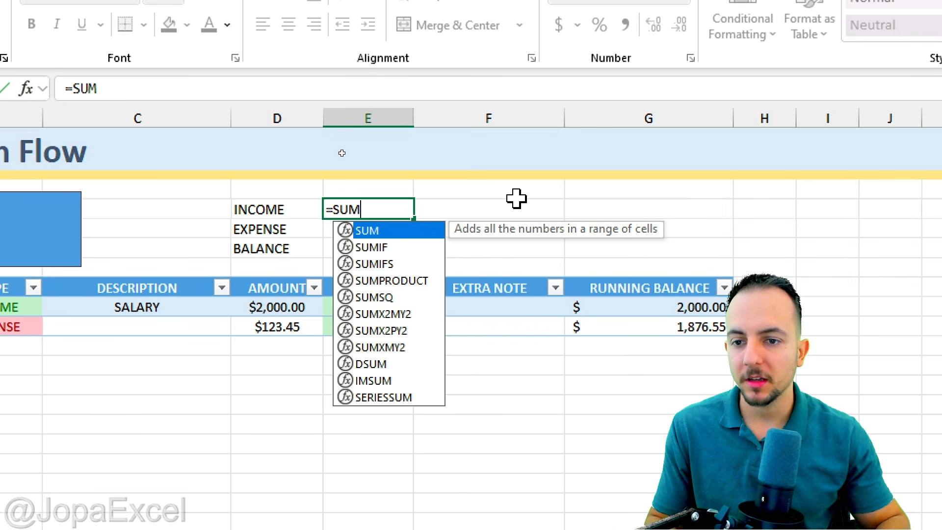
type("IF")
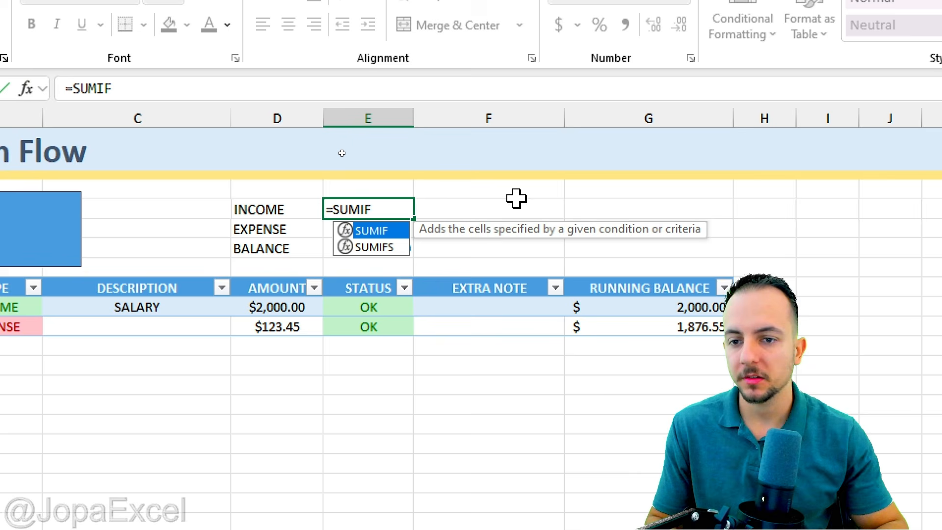
double_click(390, 231)
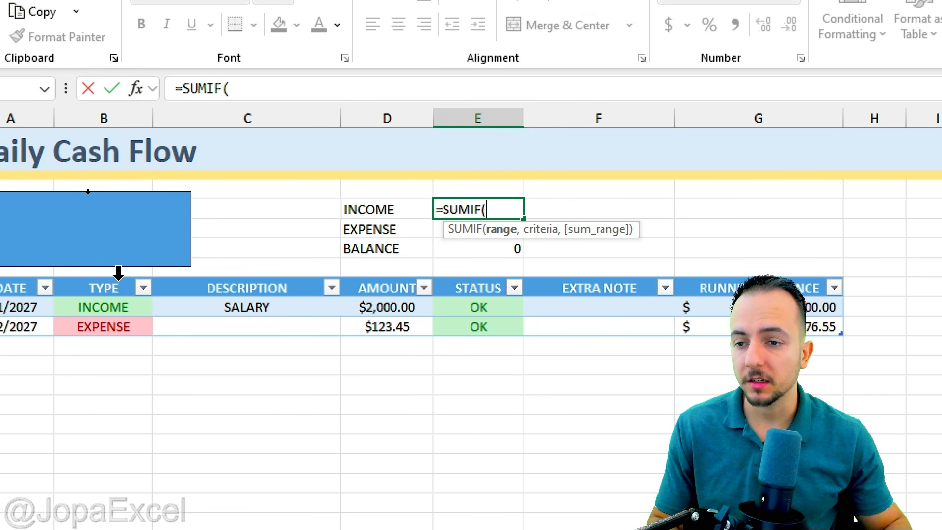
left_click(118, 272)
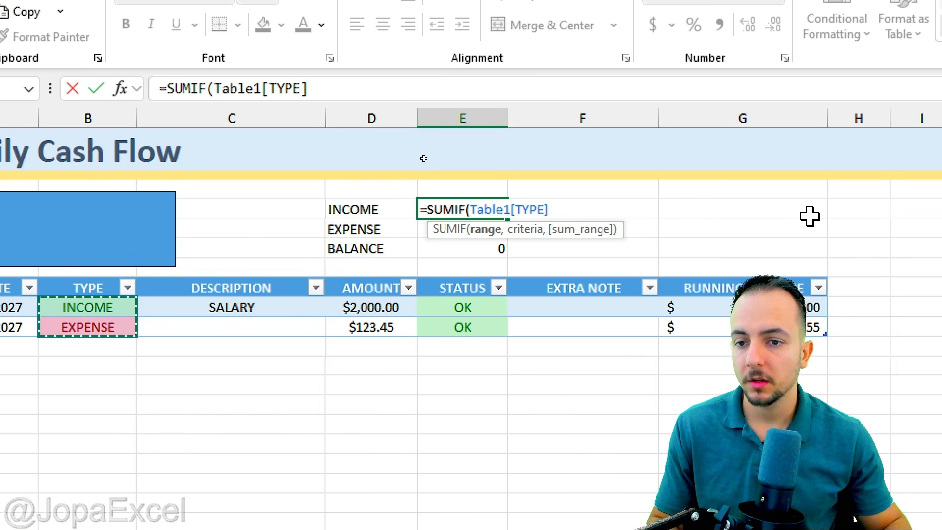
type(",")
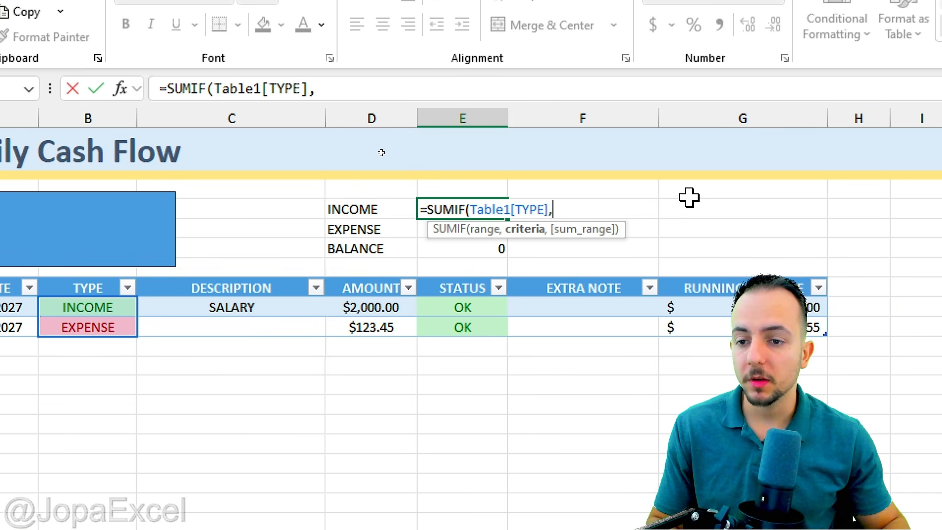
type("\"")
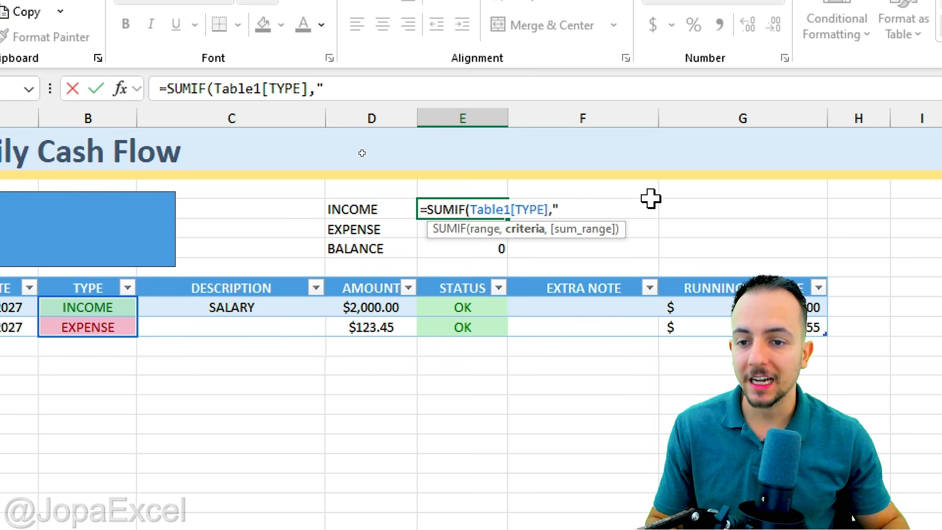
type("INCOME\"")
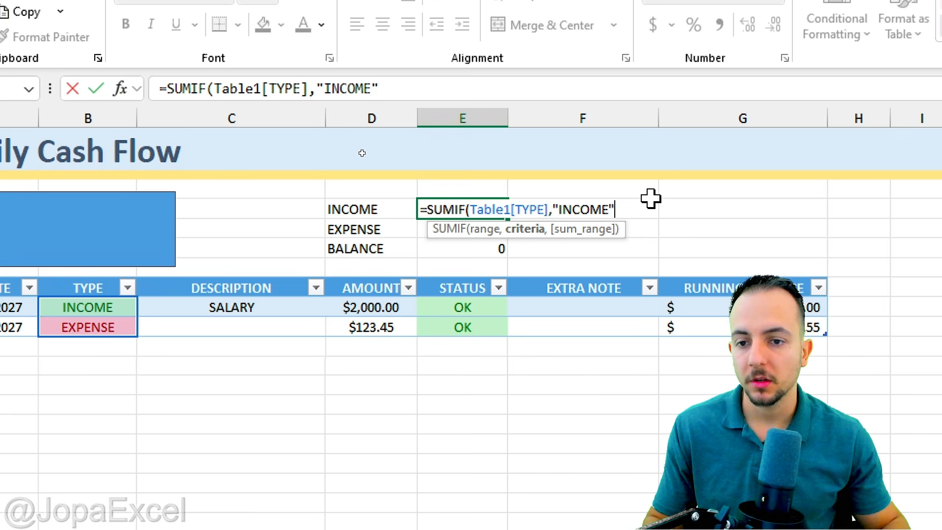
type(",")
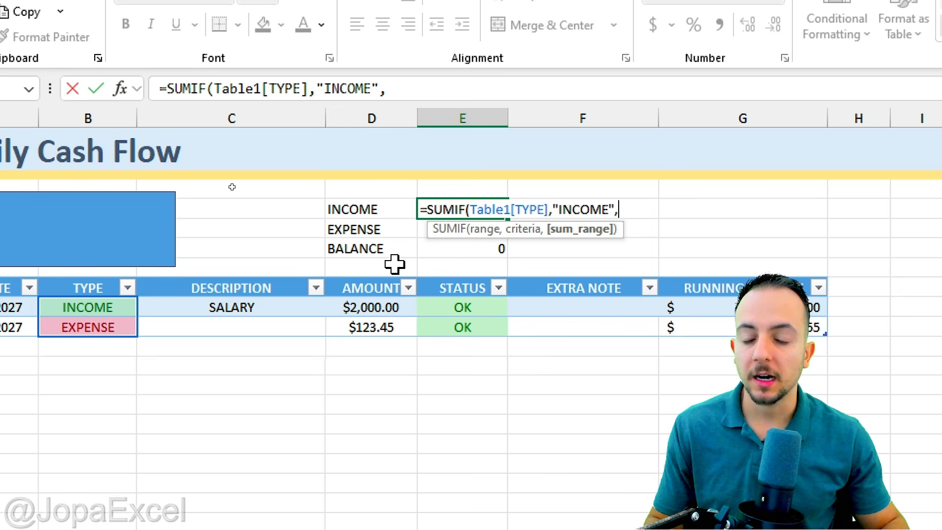
left_click(375, 271)
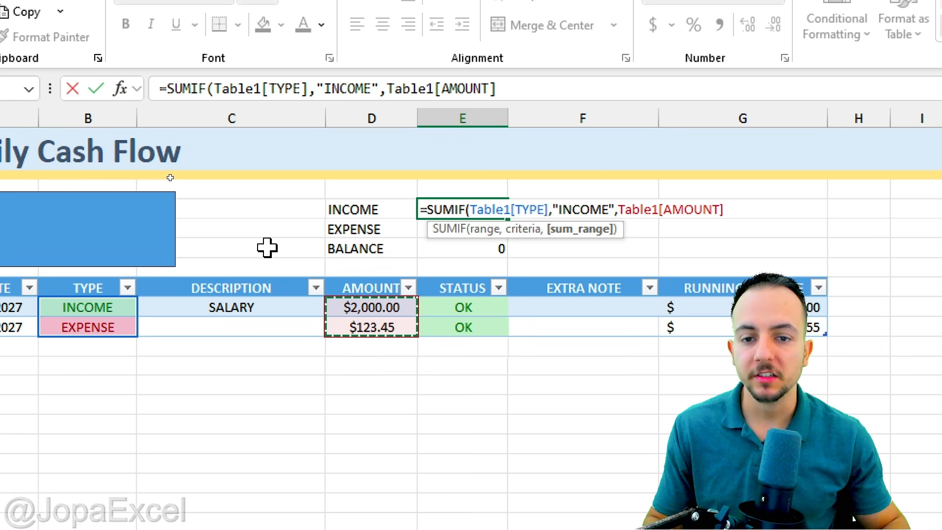
key("Return")
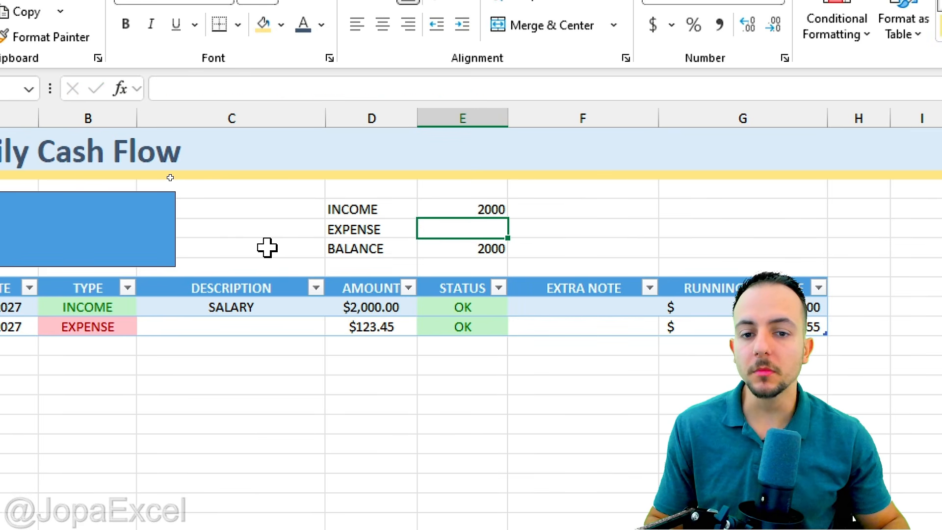
Add a table entry in row 11 dated 01/03/2027 with type INCOME and description OVERTIME
left_click(489, 210)
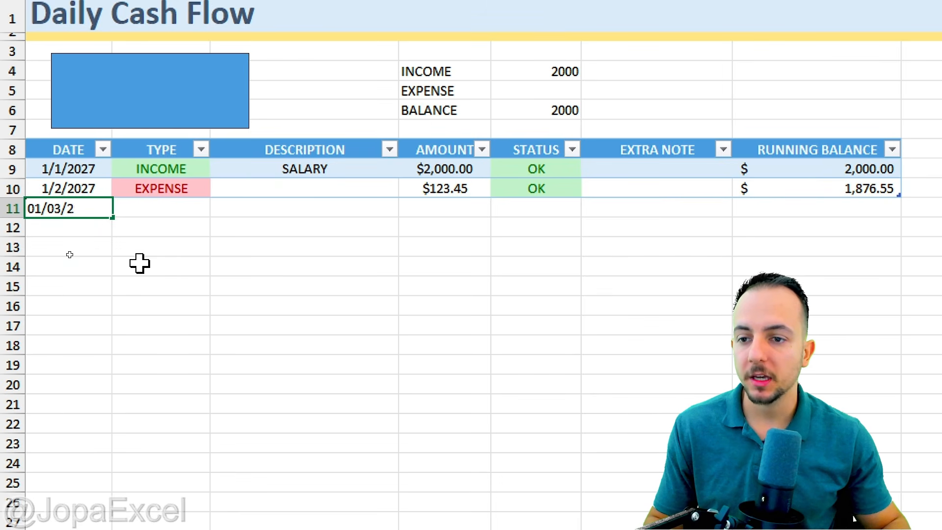
key("Tab")
key("alt+Down")
key("Down")
key("Up")
key("Return")
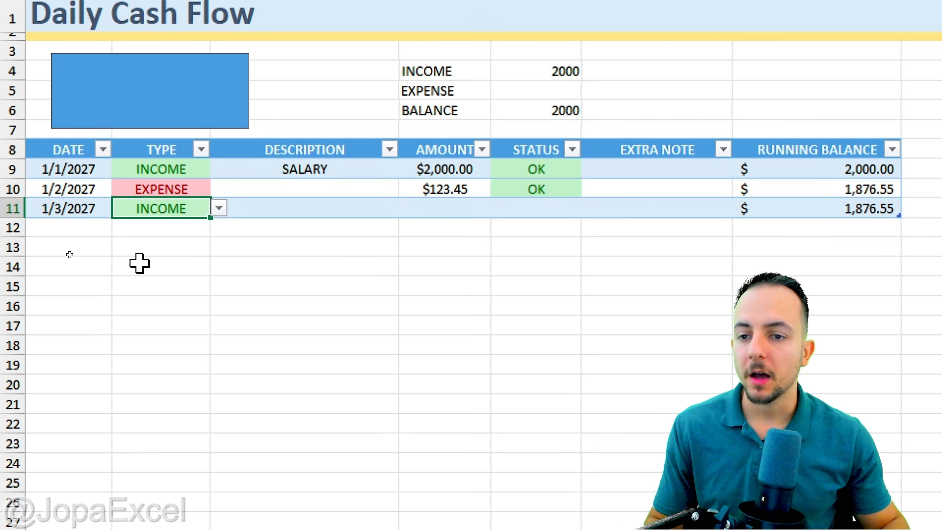
key("Tab")
type("OVERTIME")
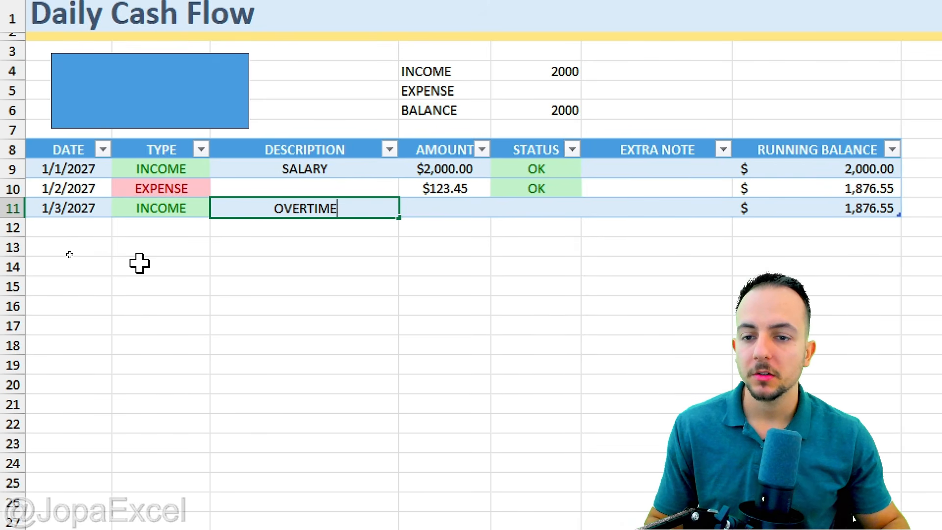
key("Tab")
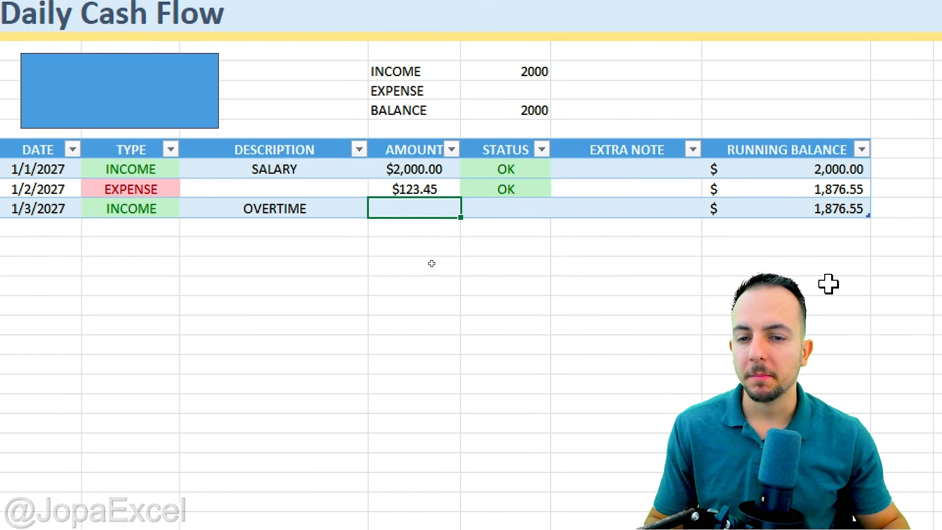
Complete the OVERTIME entry with an amount of 51.23 and the status OK
type("51")
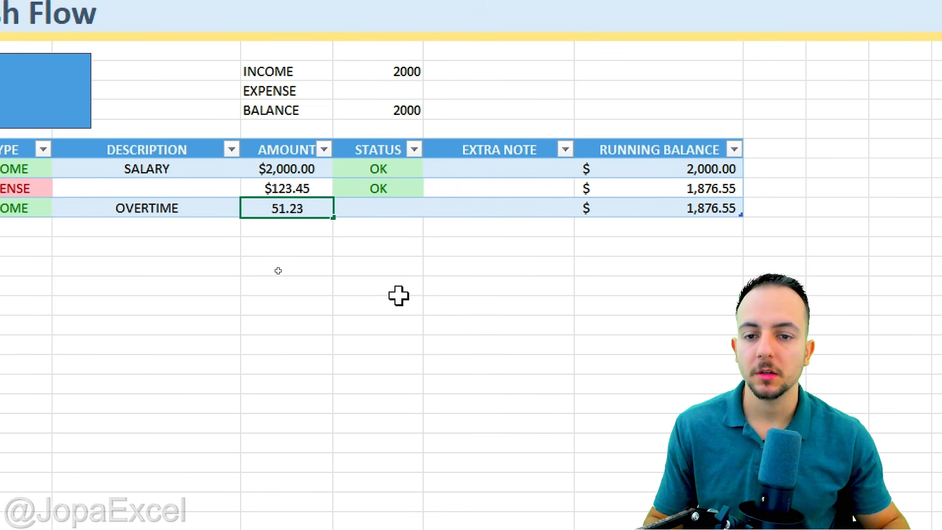
type(".23")
key("Tab")
key("alt+Down")
key("Down")
key("Down")
key("Return")
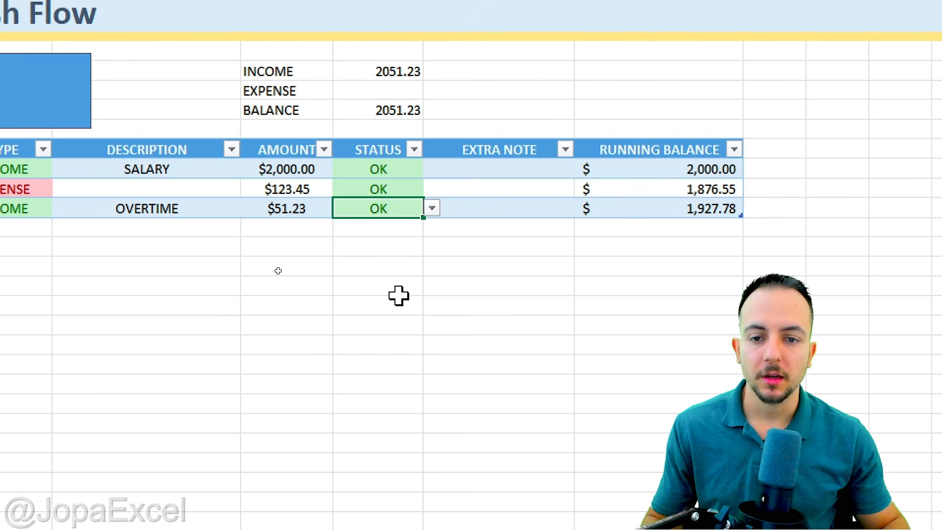
left_click(442, 283)
left_click(406, 207)
left_click(432, 208)
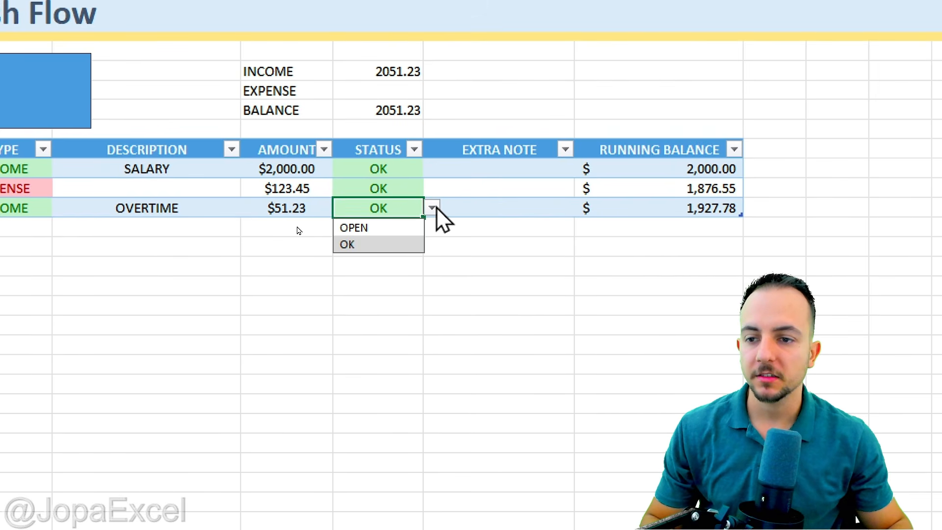
left_click(414, 244)
left_click(508, 210)
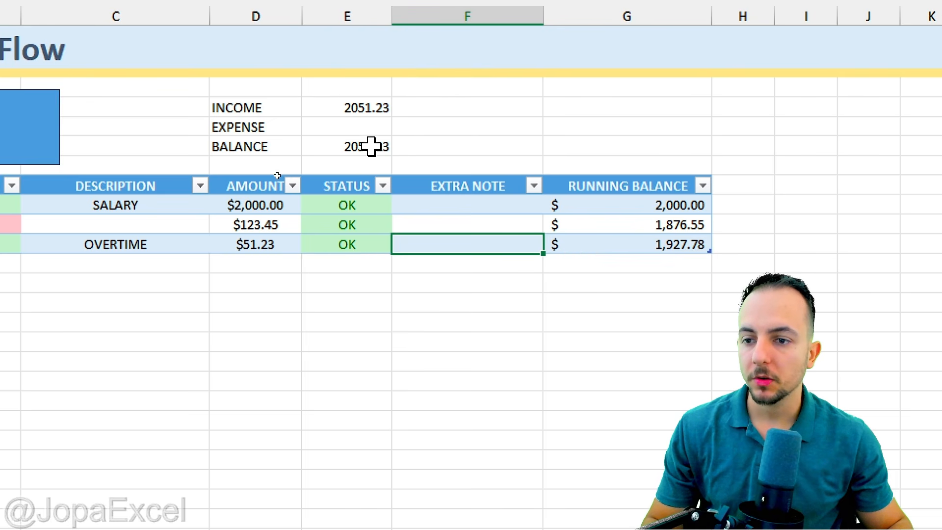
Copy the income SUMIF formula from E4 into the EXPENSE cell E5
left_click(345, 122)
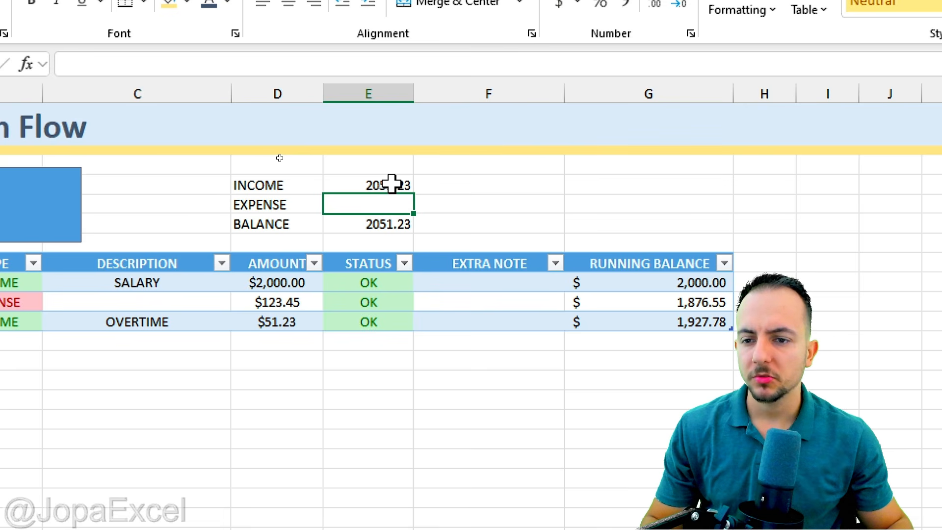
left_click(391, 183)
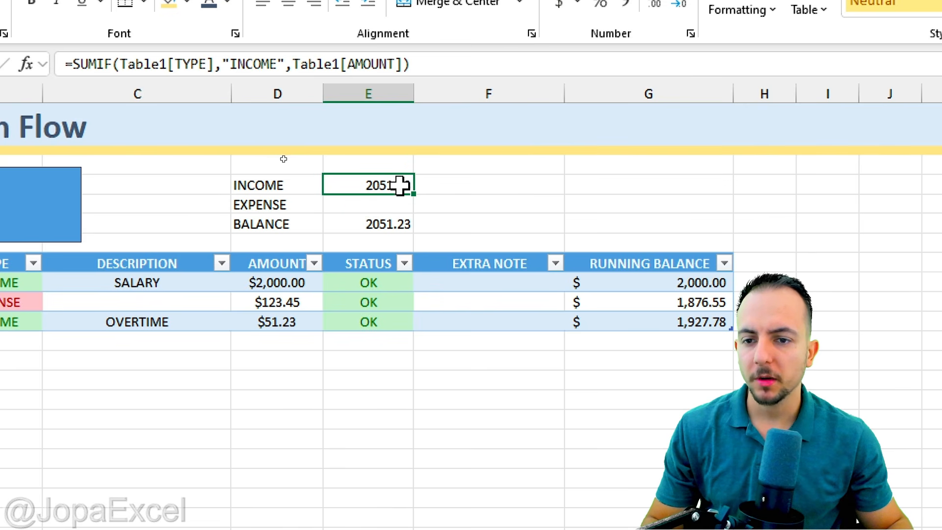
key("ctrl+c")
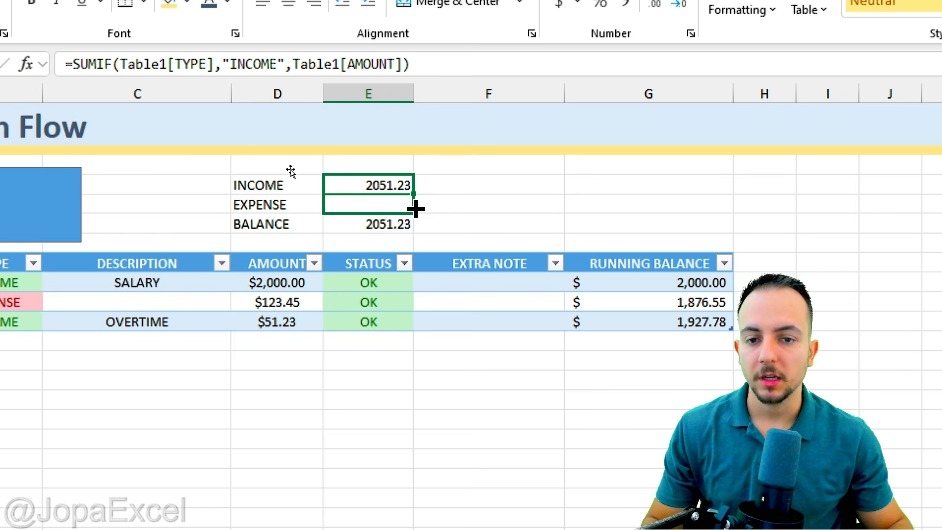
left_click(400, 206)
key("ctrl+v")
left_click(393, 226)
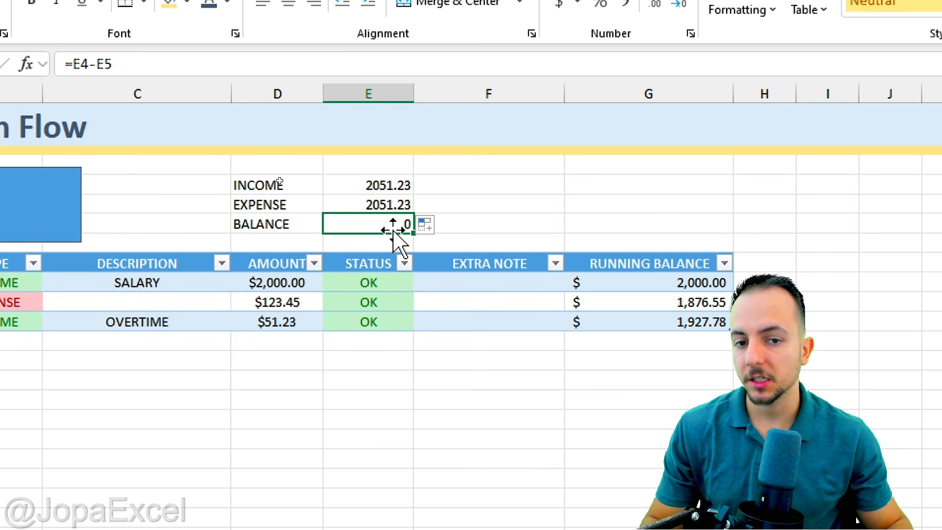
Change the criterion of the SUMIF formula in E5 to "EXPENSE"
double_click(370, 205)
left_click(506, 204)
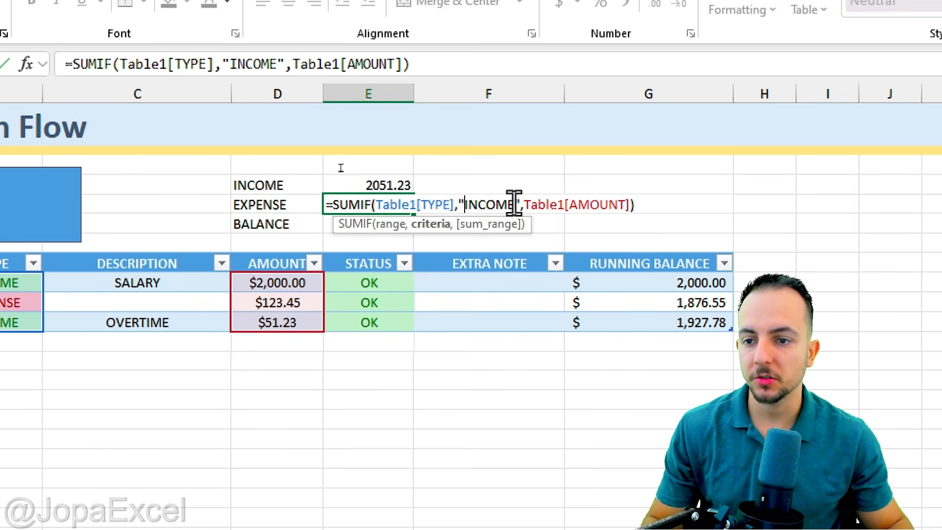
double_click(506, 204)
type("EXPENSE")
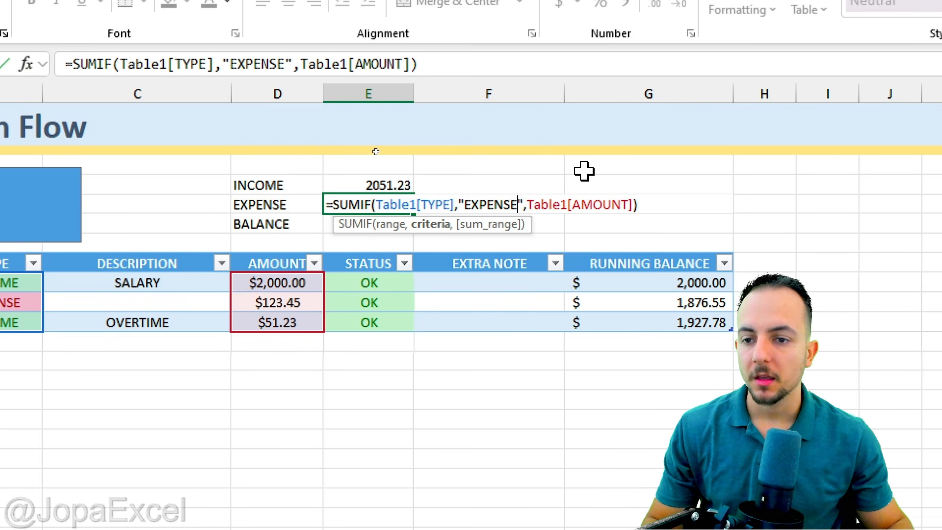
key("Return")
left_click(584, 171)
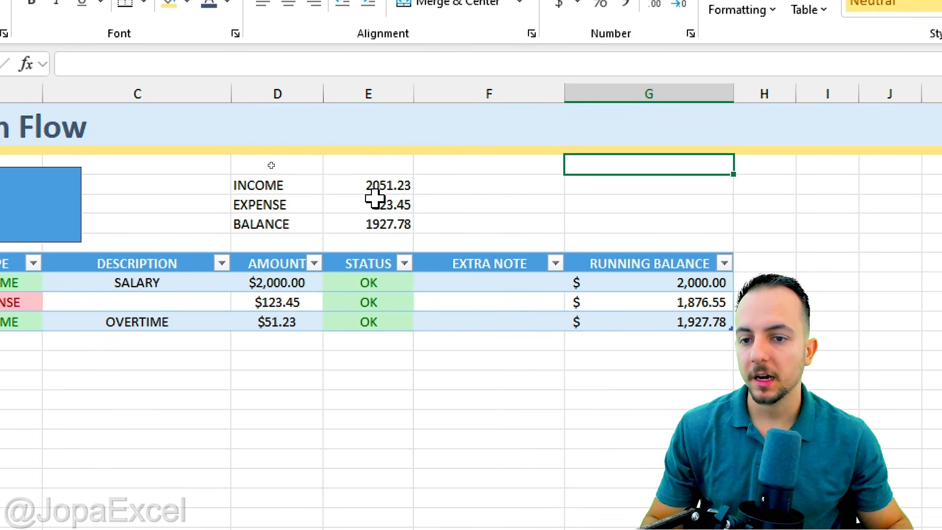
Format the income, expense and balance totals in E4:E6 as dollar accounting amounts
left_click(309, 187)
left_click(474, 178)
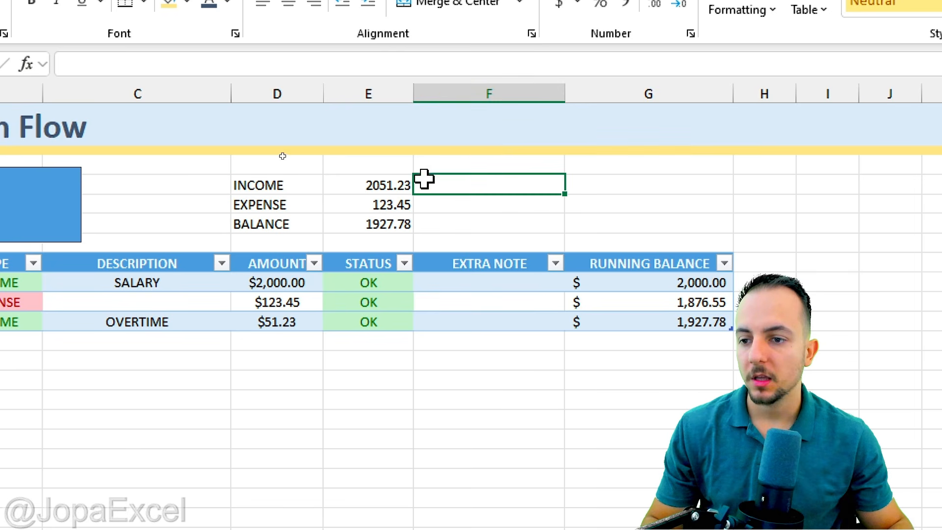
left_click_drag(404, 184, 391, 218)
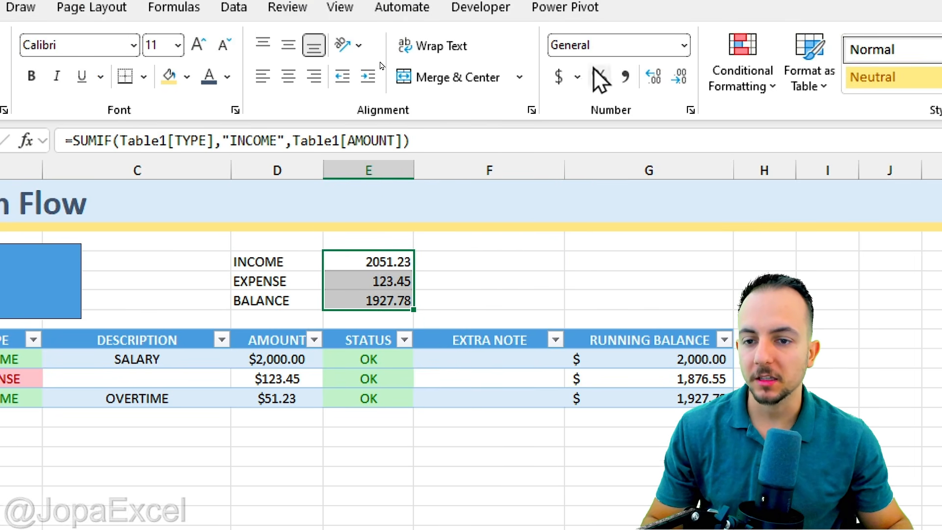
left_click(559, 3)
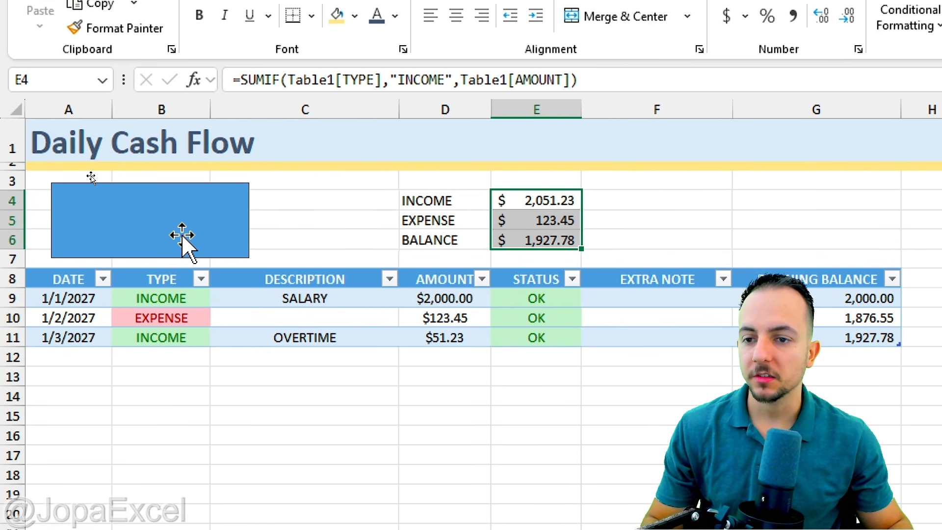
Shift the blue rectangle slightly toward column C and link its text to the income total with =$E$4
left_click_drag(185, 241, 224, 233)
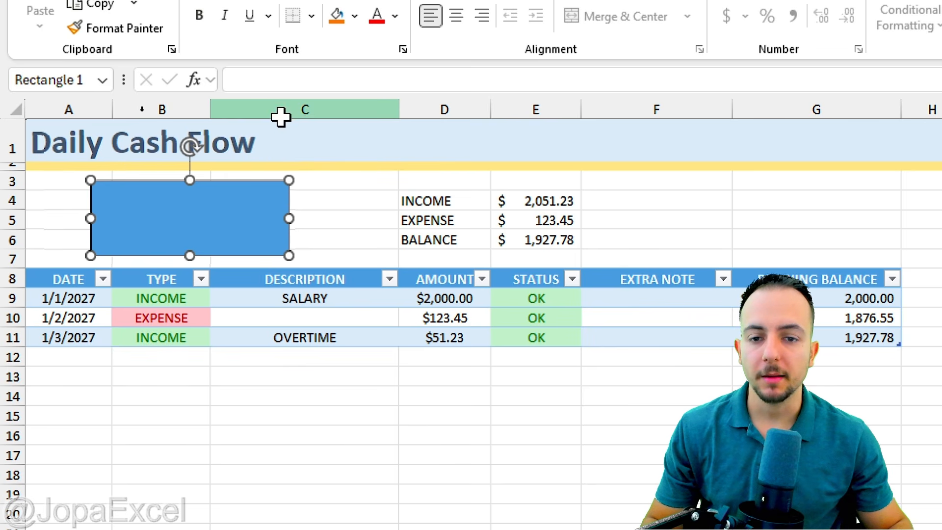
left_click(285, 80)
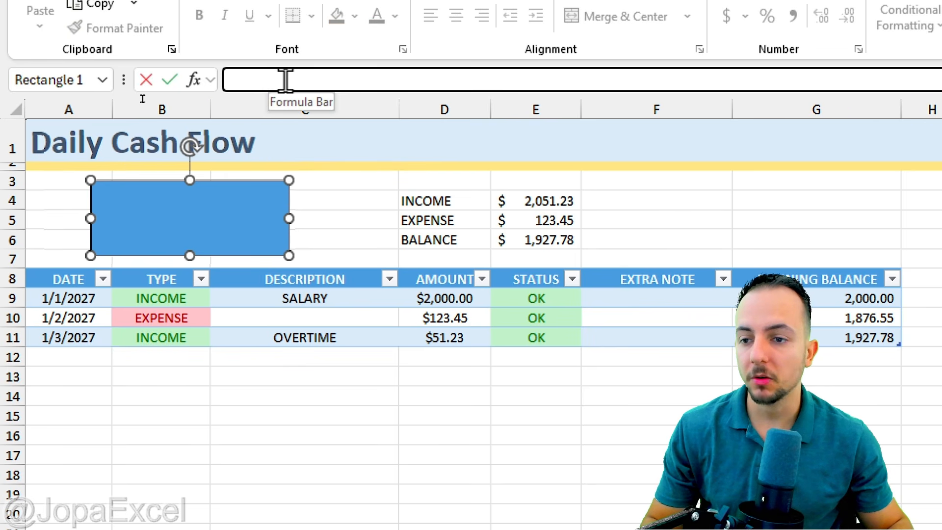
type("=")
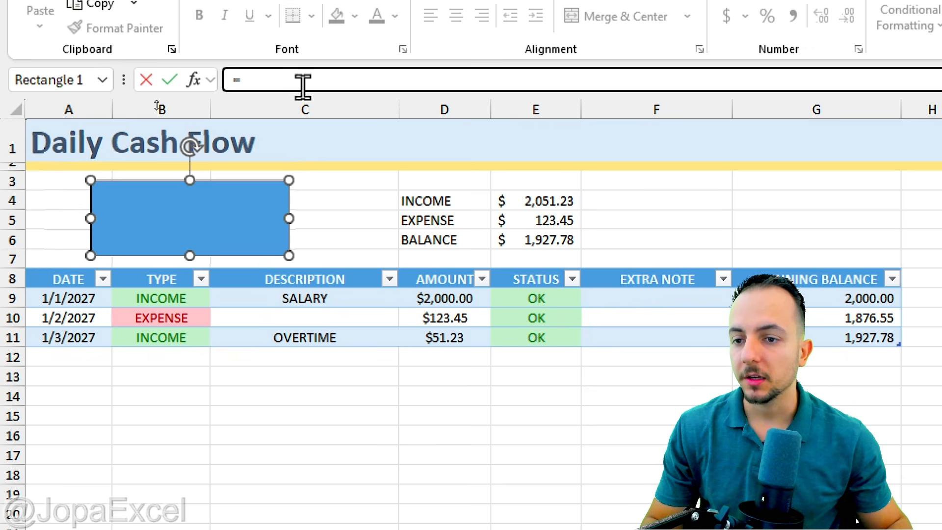
left_click(545, 198)
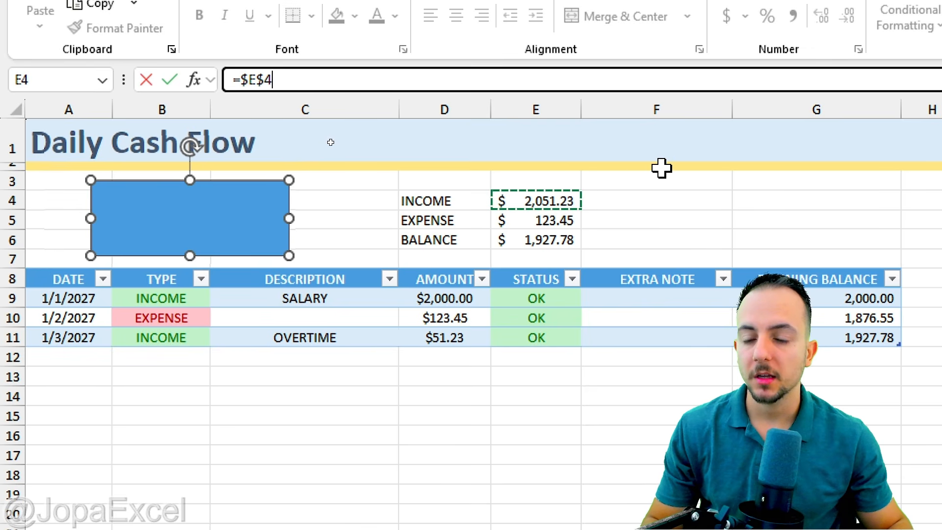
key("Return")
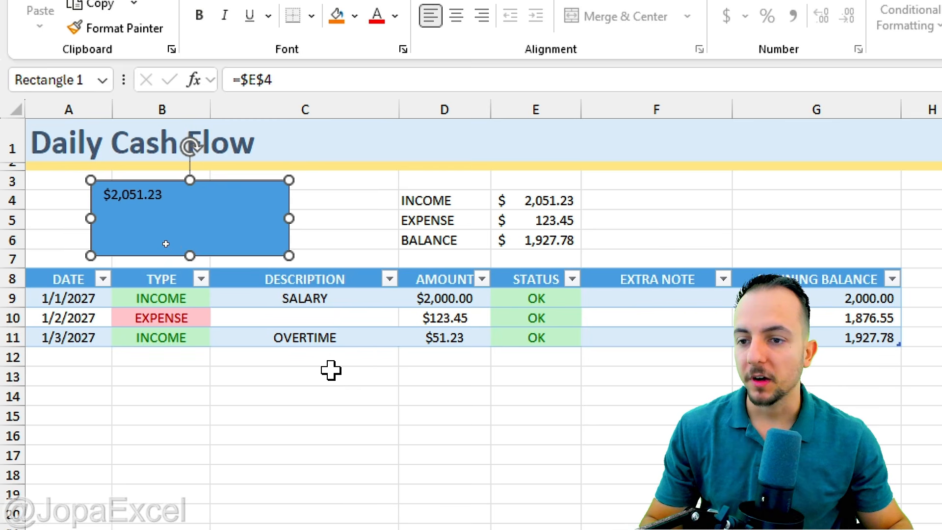
Test the card's link by changing the SALARY amount in D9 to 222222, and undo the change
left_click(473, 299)
type("22")
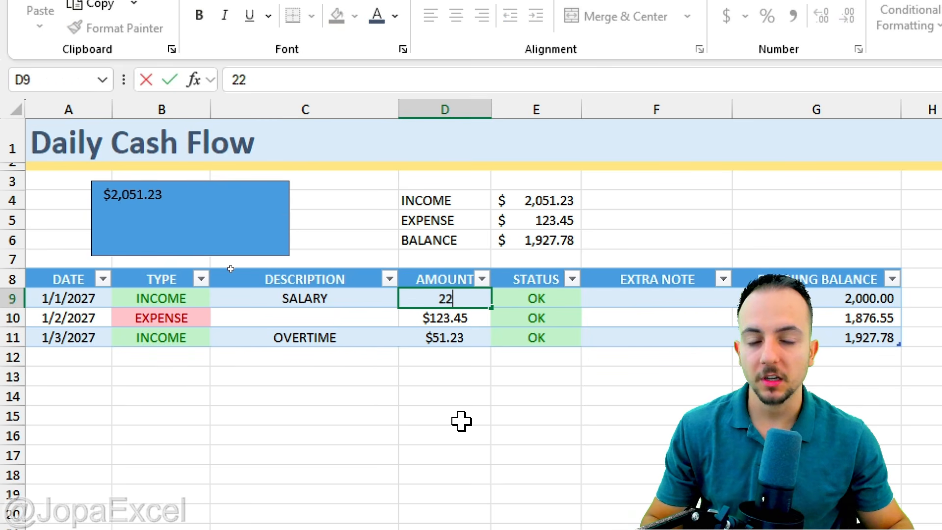
type("2222")
key("ctrl+Return")
key("ctrl+z")
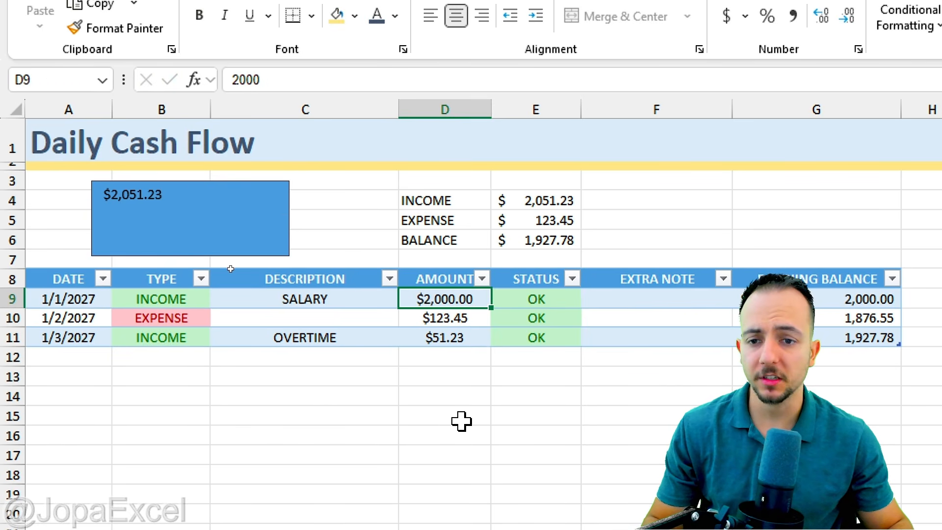
key("ctrl+y")
key("ctrl+z")
key("ctrl+y")
key("ctrl+z")
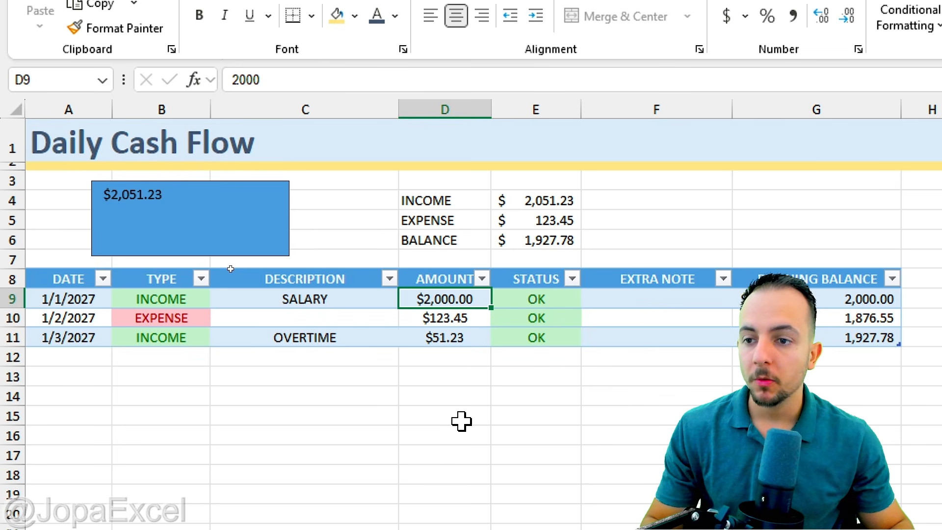
Duplicate the linked card twice and line up the copies beside it in a row above the table
left_click(276, 229)
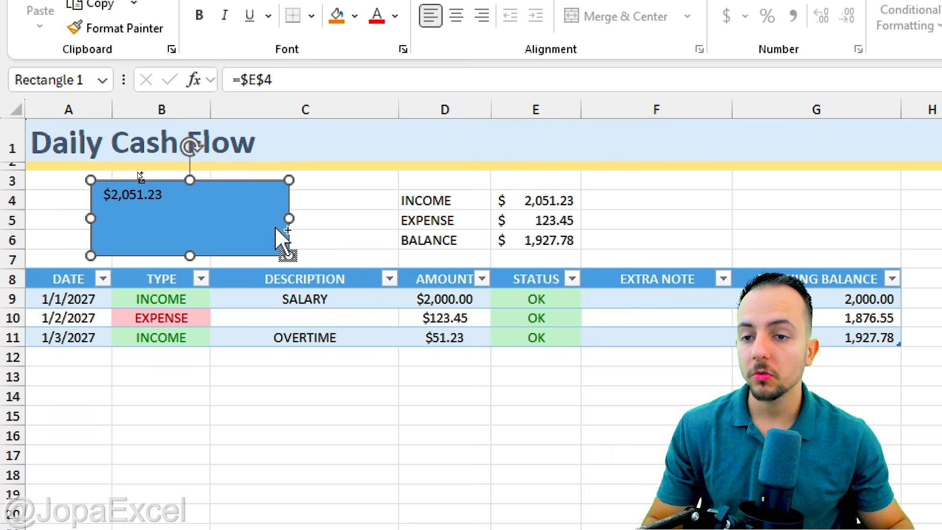
key("ctrl+c")
key("ctrl+v")
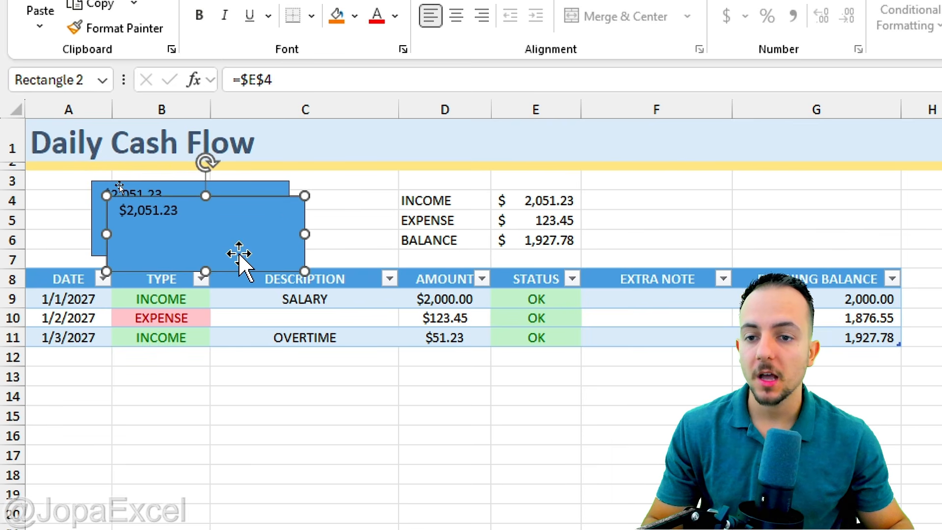
left_click_drag(242, 262, 645, 230)
key("ctrl+v")
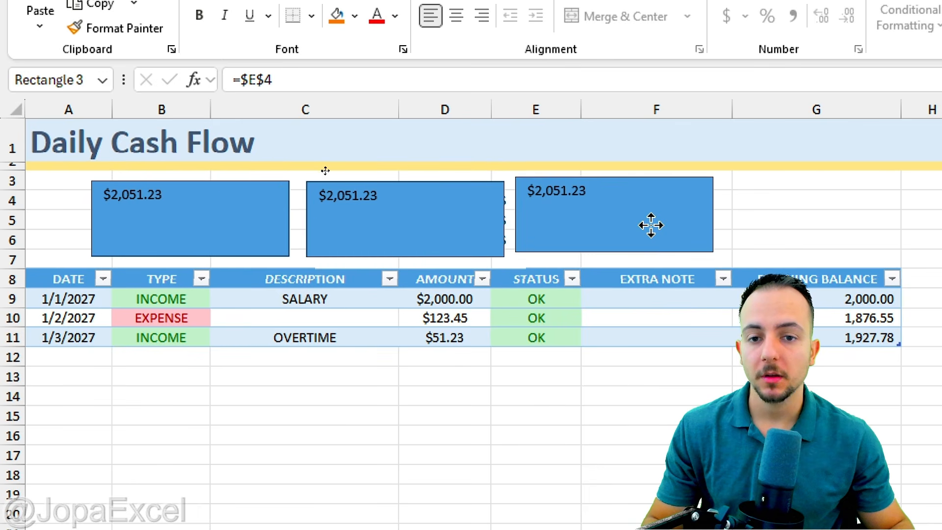
Nudge the middle card and the first card slightly to the right to even out the gaps between the three cards
left_click(435, 238)
key("Right")
key("Right")
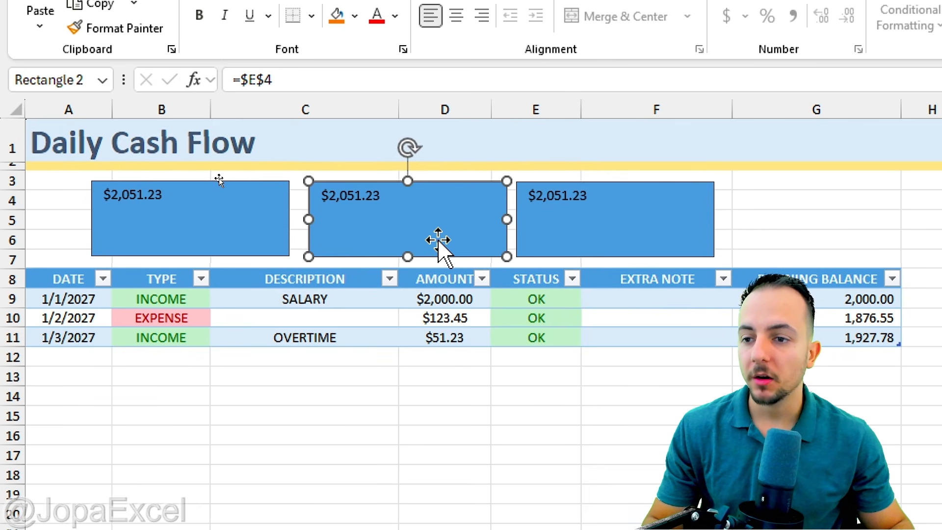
left_click(265, 248)
key("Right")
key("Right")
key("Right")
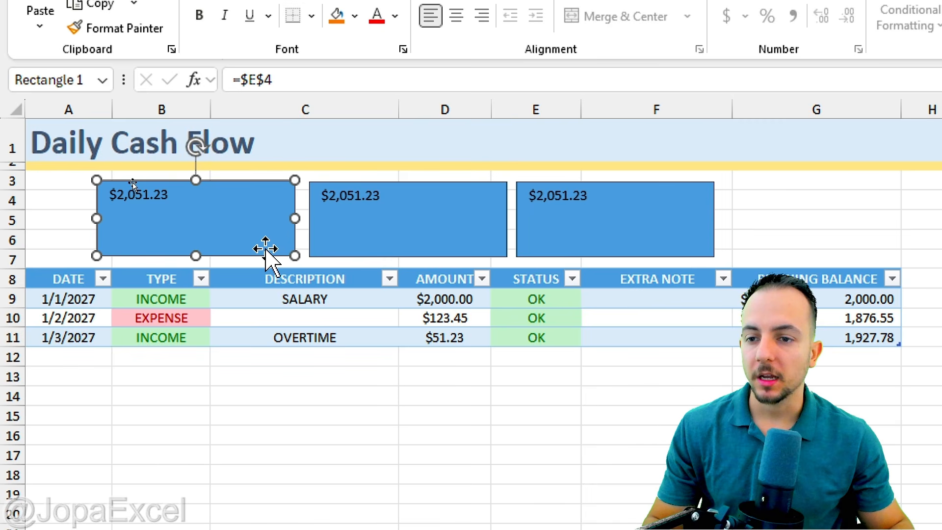
key("Right")
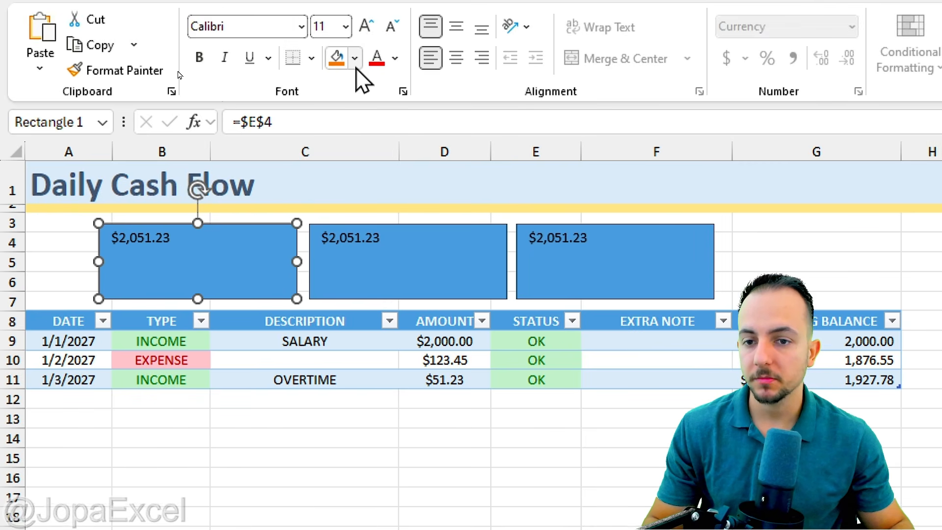
Fill the three cards, in order from column A, with the lightest green, orange and blue theme tints
left_click(354, 16)
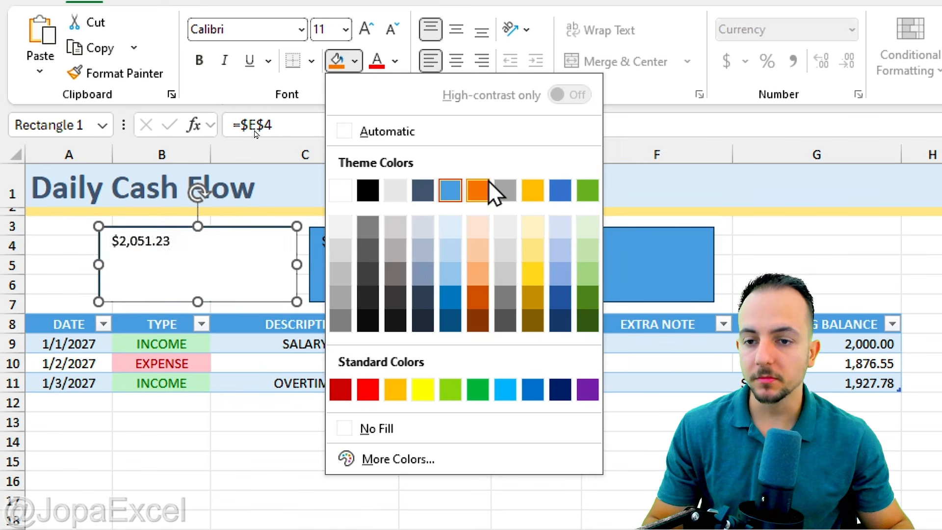
left_click(586, 223)
left_click(454, 267)
left_click(354, 60)
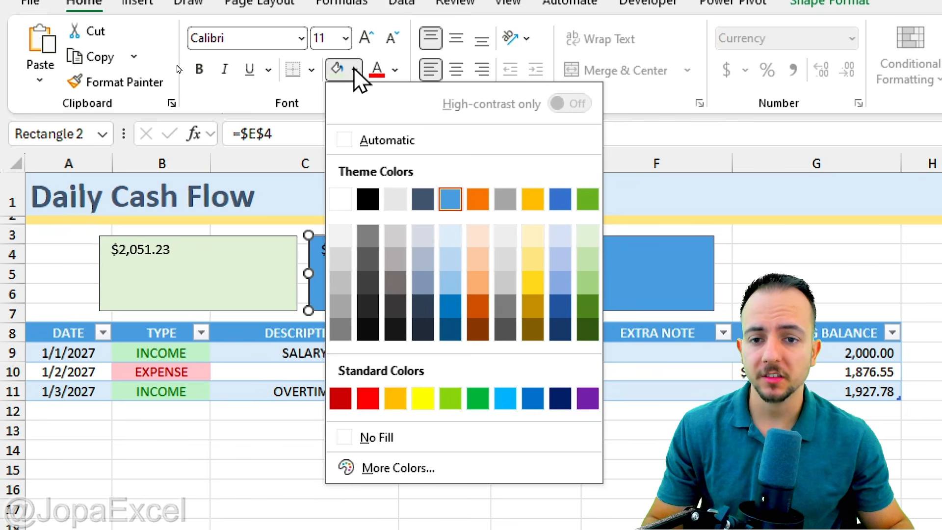
left_click(478, 236)
left_click(682, 249)
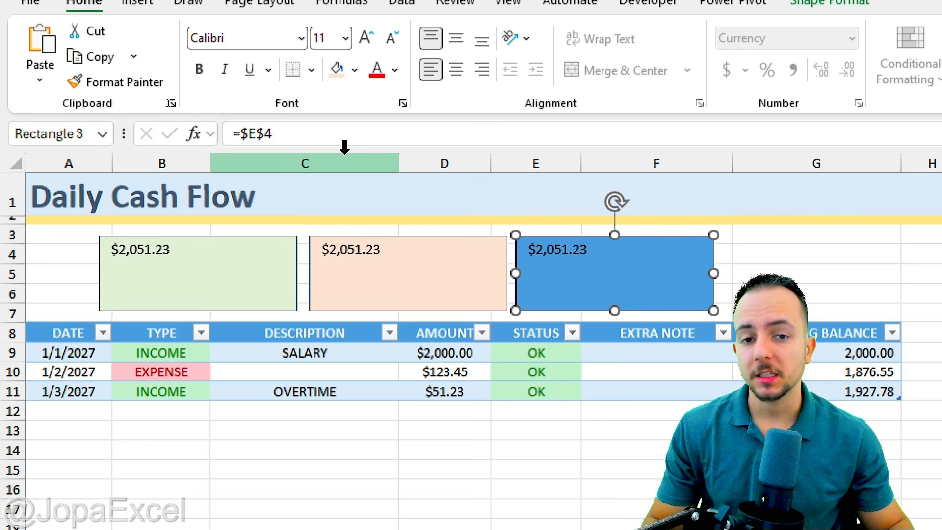
left_click(353, 72)
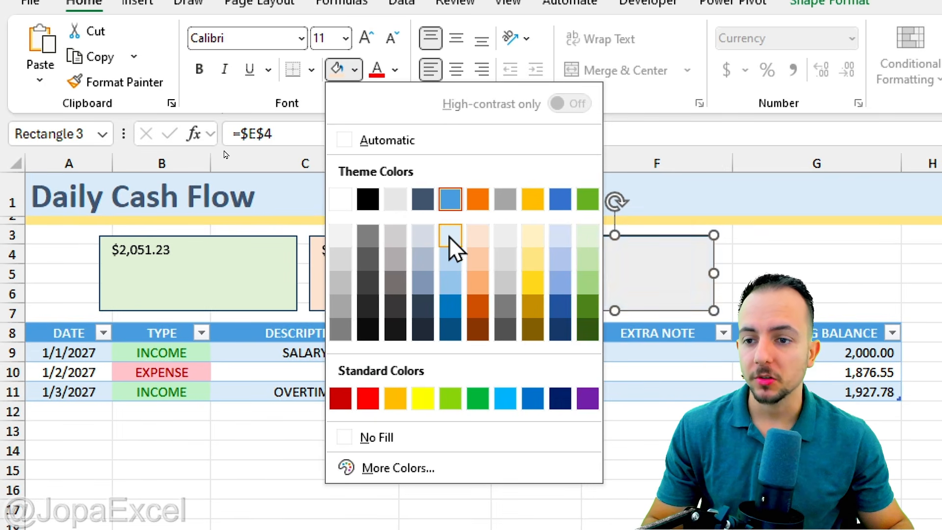
left_click(449, 236)
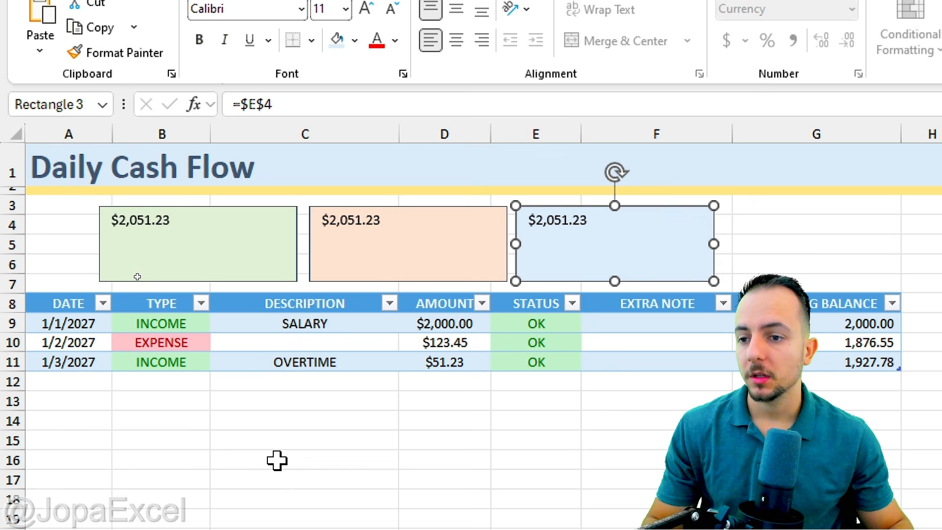
left_click(263, 476)
Enlarge the green card's amount to font size 20, aligned to the bottom and centered horizontally
left_click(274, 298)
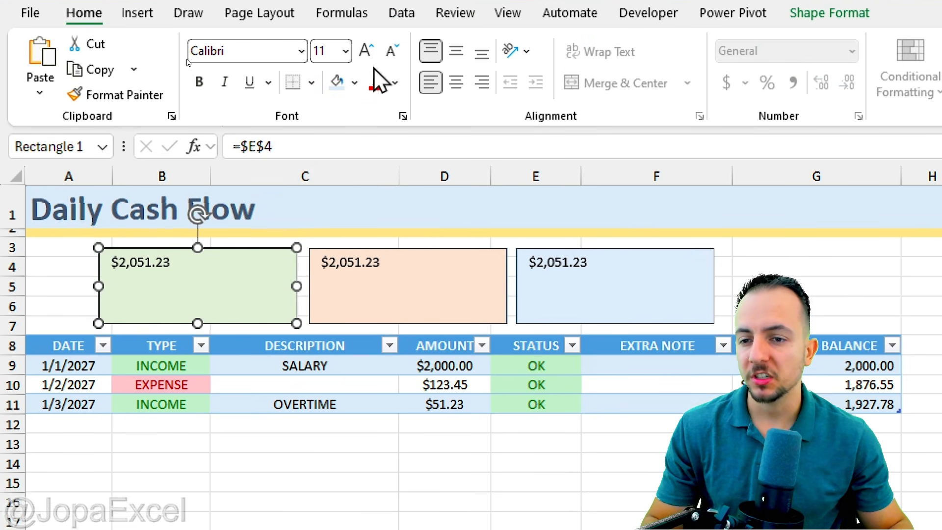
left_click(370, 12)
left_click(370, 12)
left_click(370, 12)
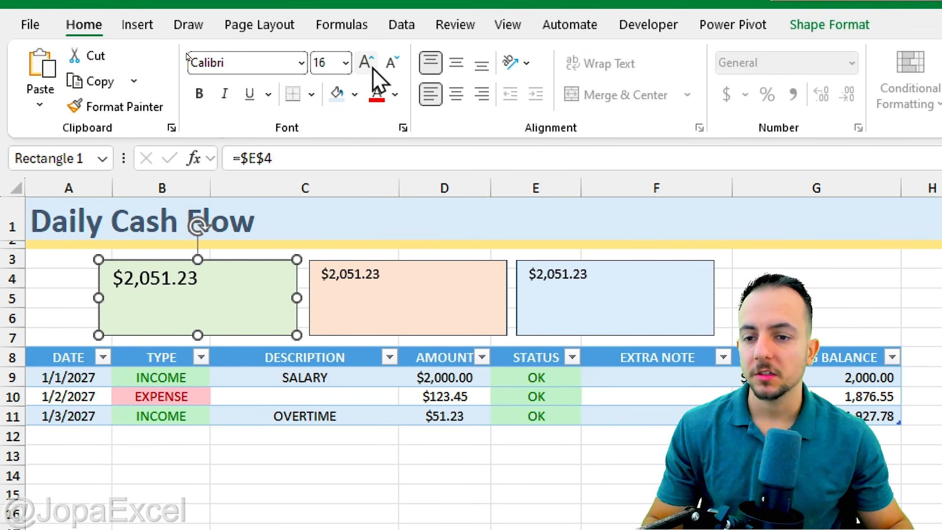
left_click(371, 69)
left_click(372, 68)
left_click(482, 62)
left_click(456, 94)
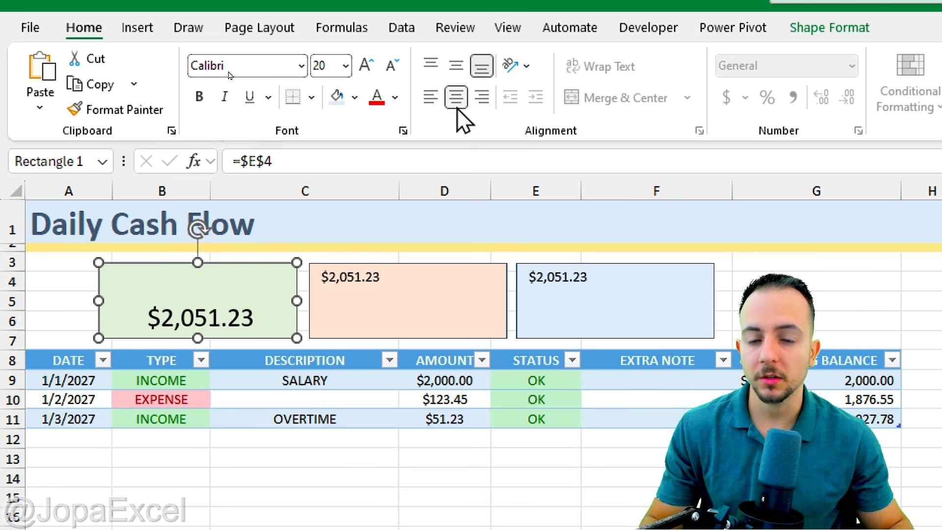
Make the green card's amount bold in the darkest green theme shade at font size 24
left_click(396, 97)
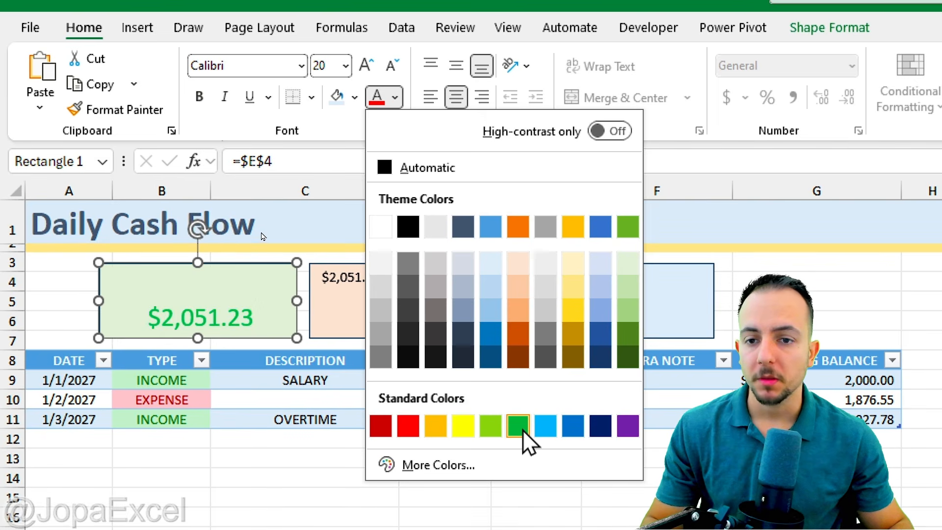
left_click(627, 357)
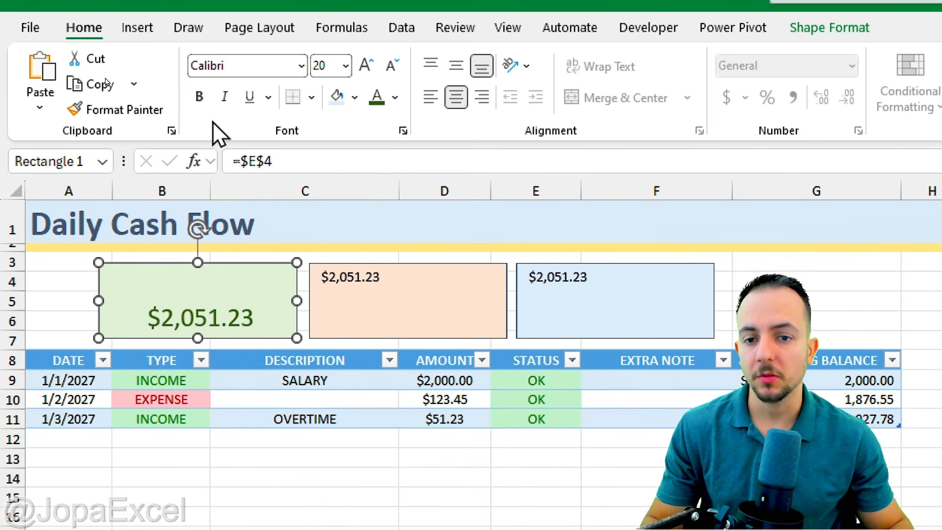
left_click(366, 66)
left_click(366, 66)
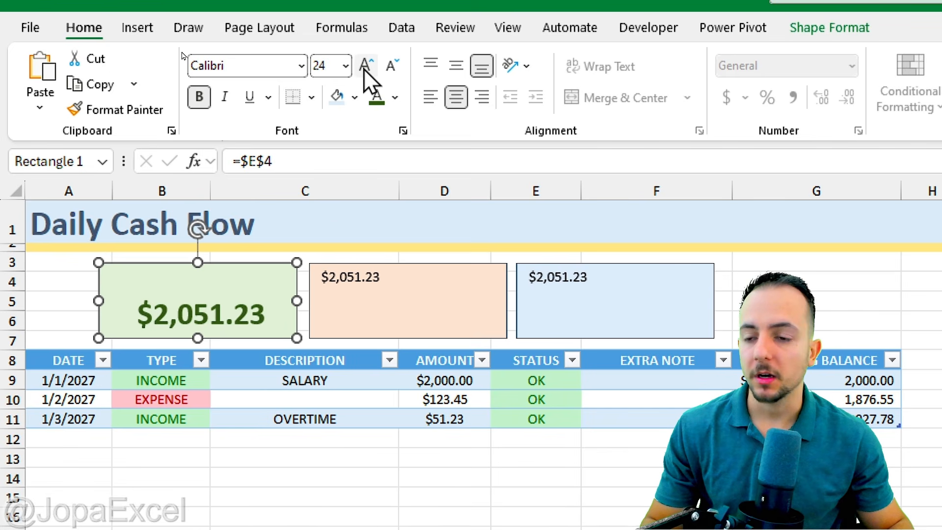
Reduce the green card's amount to font size 20
left_click(391, 66)
left_click(390, 66)
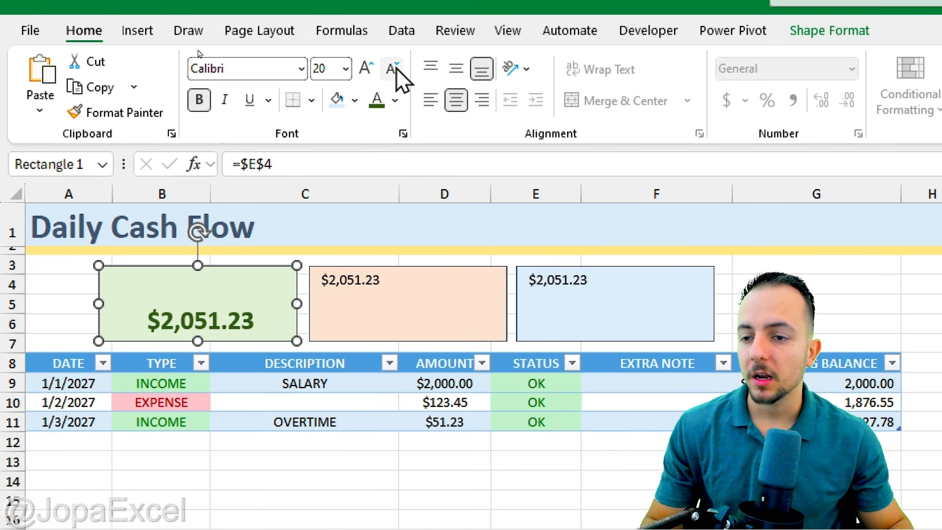
left_click(351, 327)
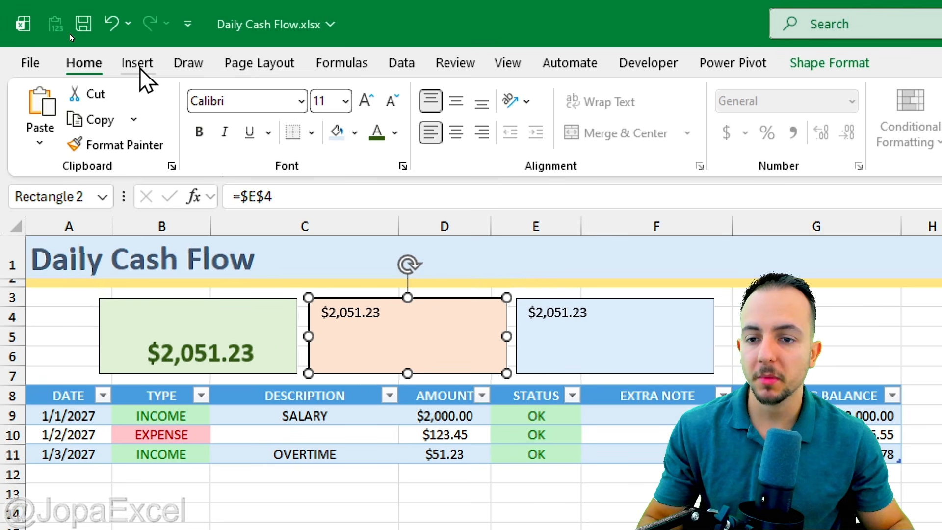
Draw a rectangle over the upper part of the green card and align its edges with the card's width
left_click(140, 67)
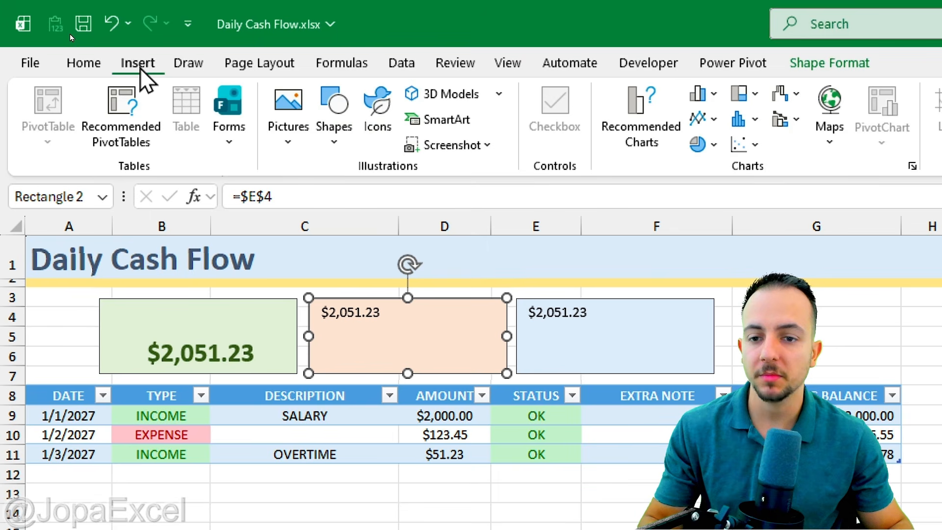
left_click(333, 131)
left_click(328, 347)
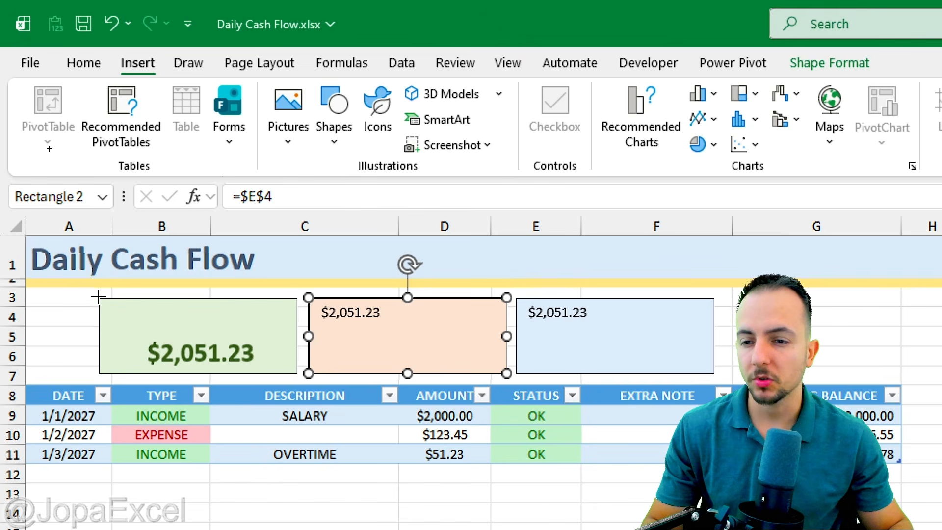
mouse_move(98, 296)
left_mouse_down()
mouse_move(157, 315)
mouse_move(297, 331)
left_mouse_up()
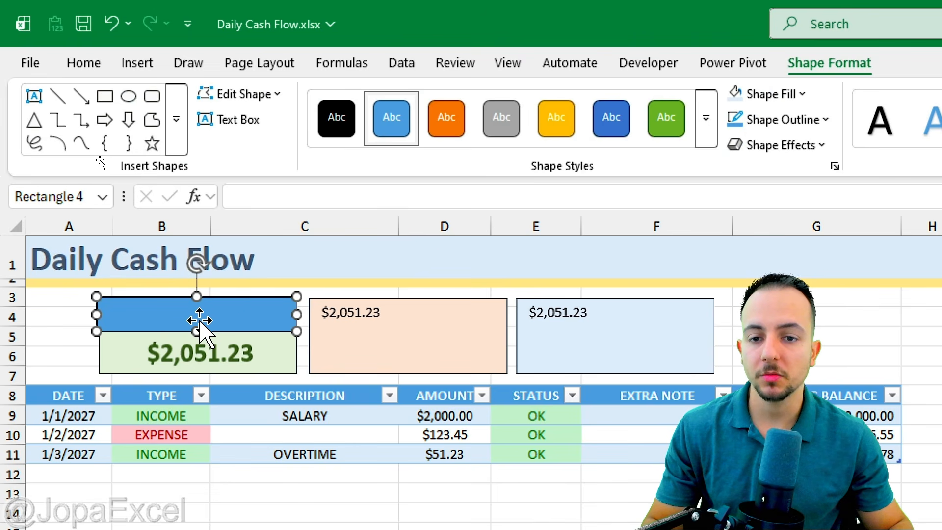
key("Right")
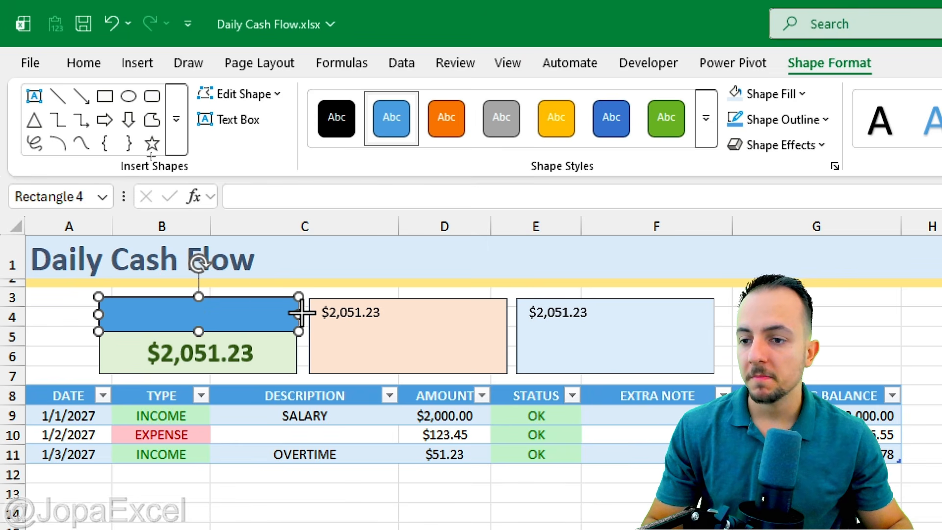
left_click_drag(298, 314, 297, 327)
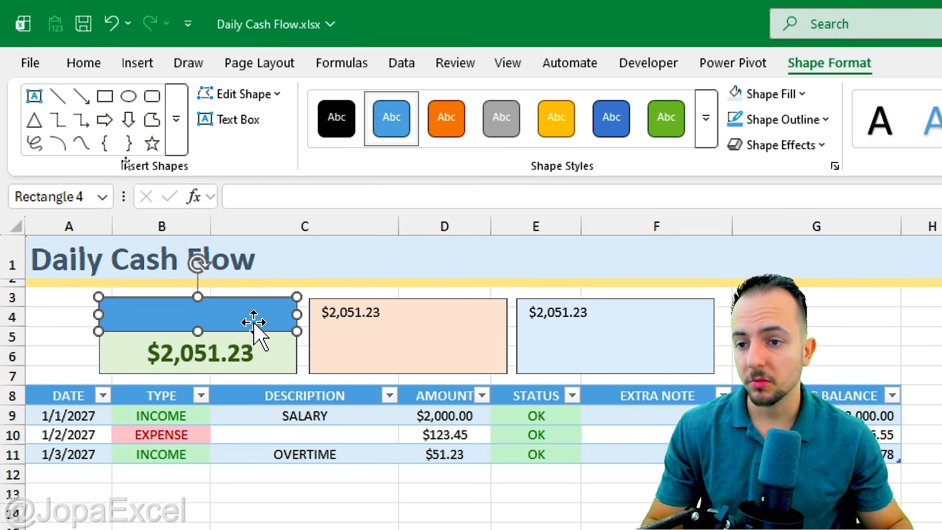
Label the new header rectangle INCOME, centered horizontally and vertically, in bold at font size 12
left_click(239, 321)
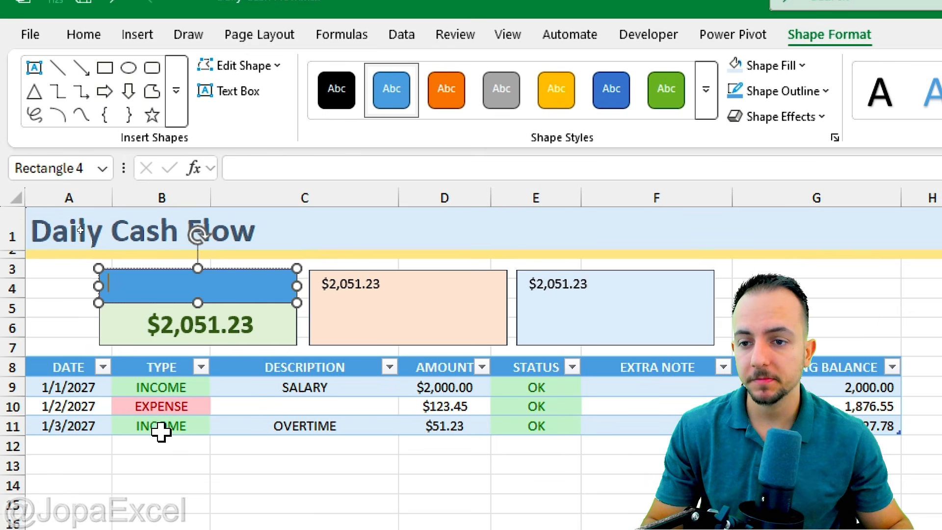
type("INCOM")
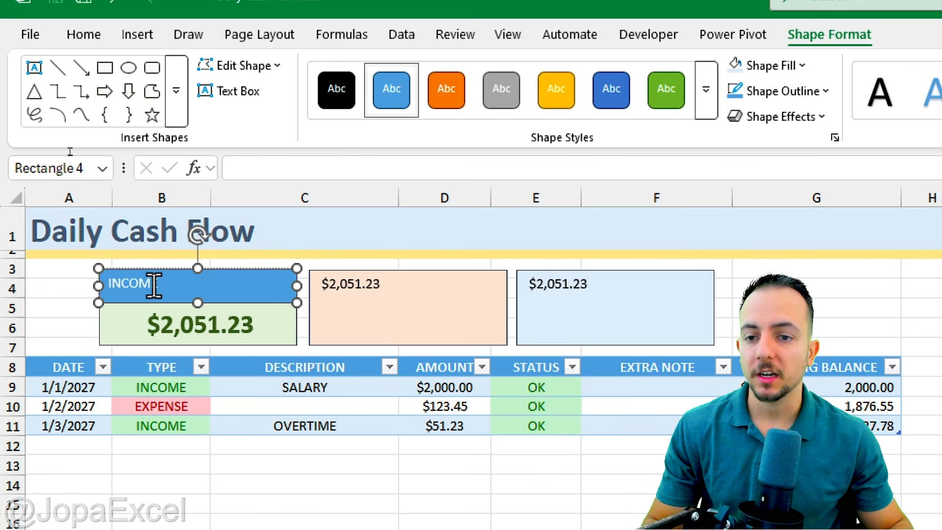
left_click_drag(157, 283, 107, 286)
left_click(85, 34)
left_click(456, 100)
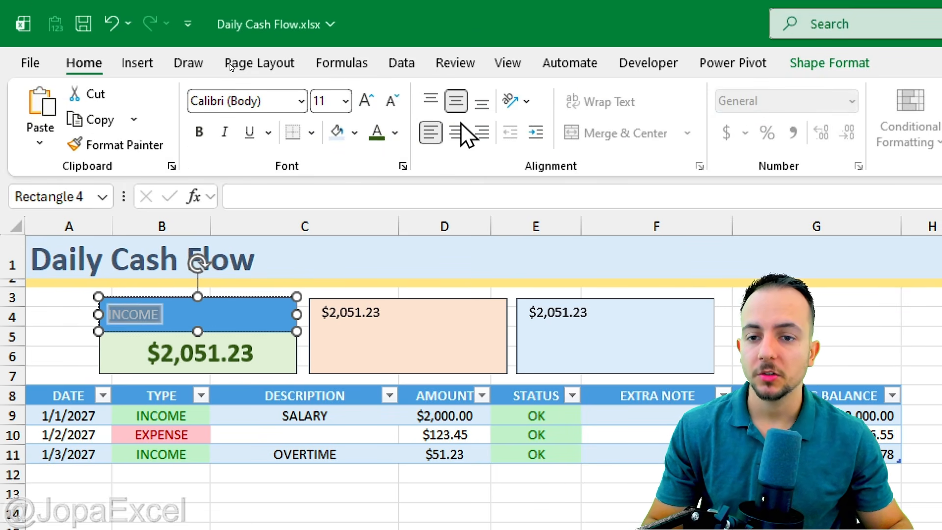
left_click(456, 132)
left_click(366, 102)
left_click(199, 132)
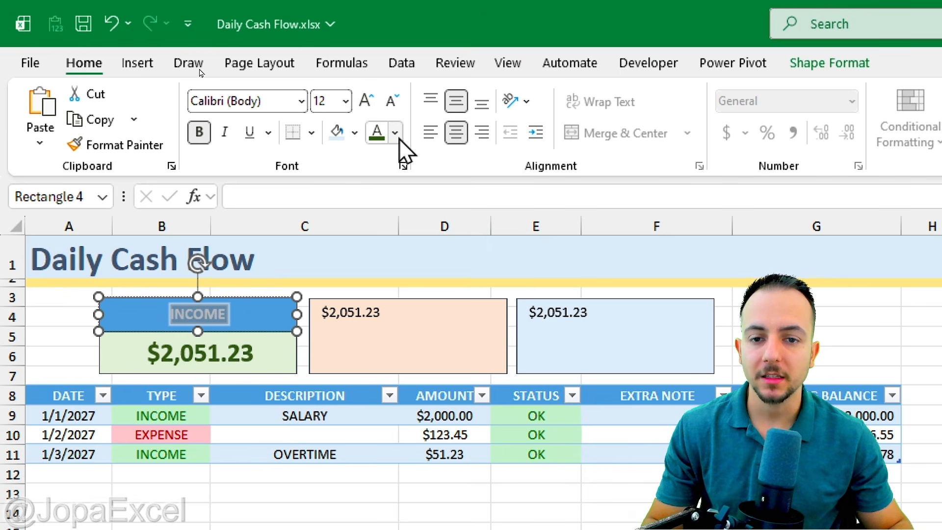
Fill the INCOME header rectangle with the darkest green theme shade
left_click(354, 132)
left_click(587, 392)
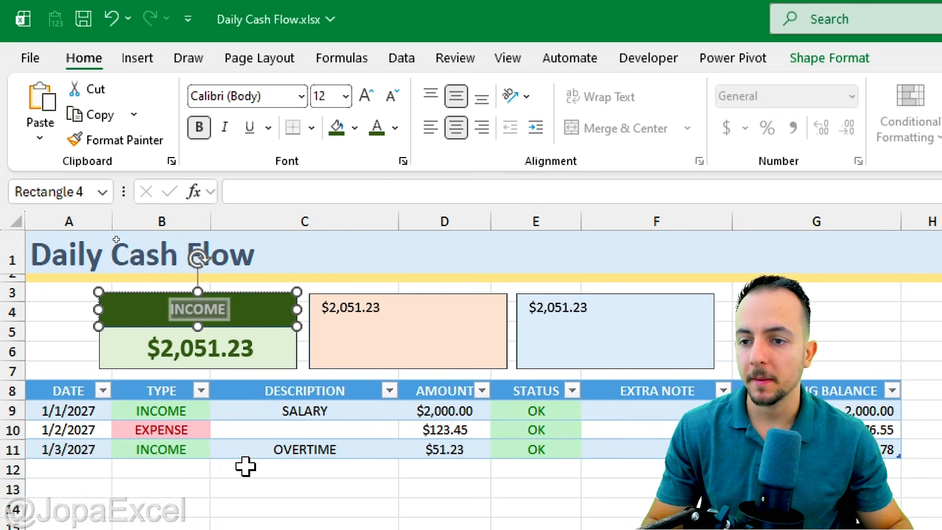
left_click(222, 490)
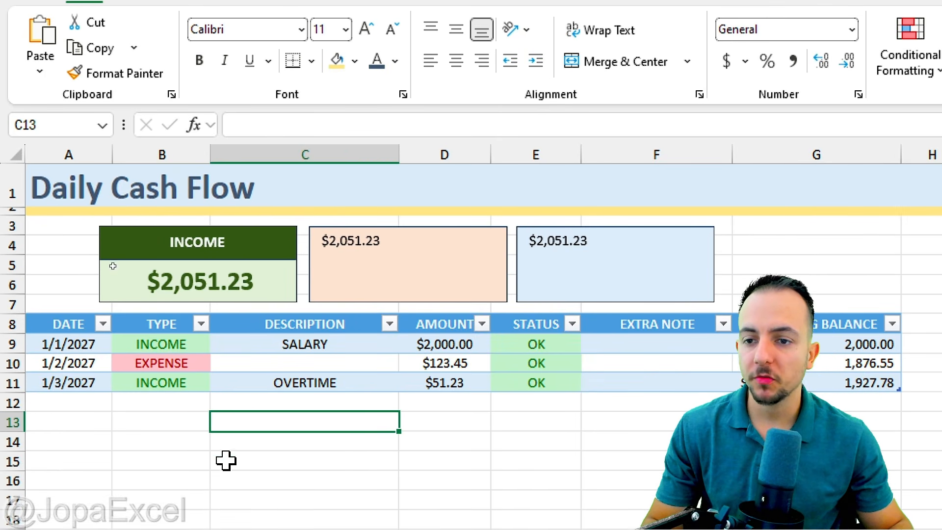
Enlarge the INCOME header text to font size 16
left_click(252, 252)
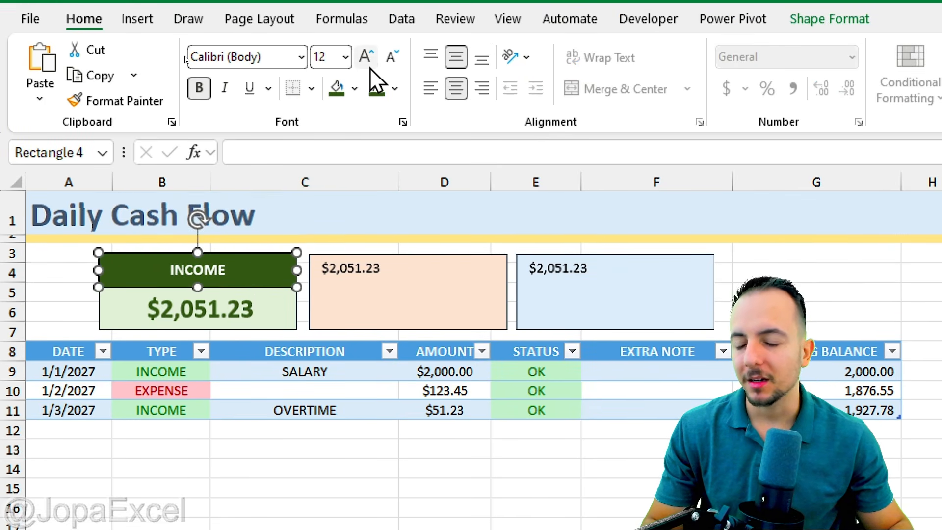
left_click(370, 68)
left_click(370, 68)
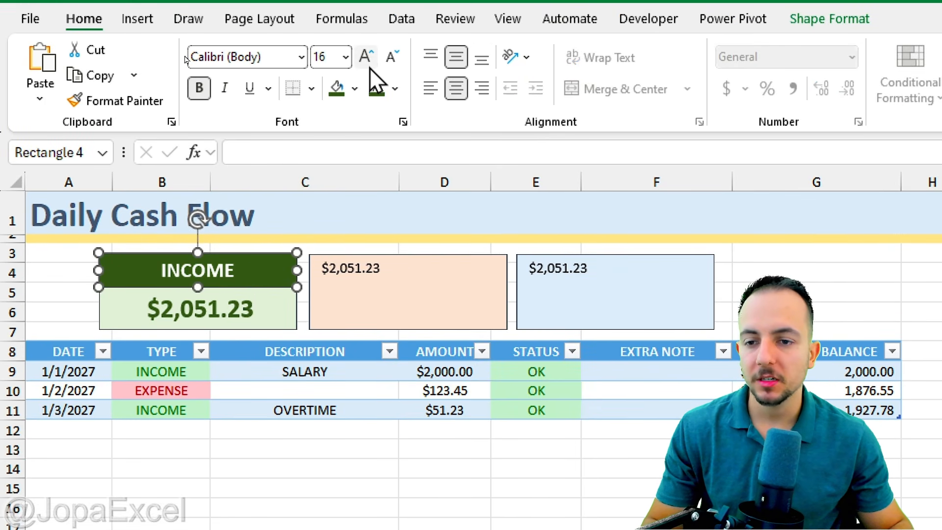
left_click(318, 464)
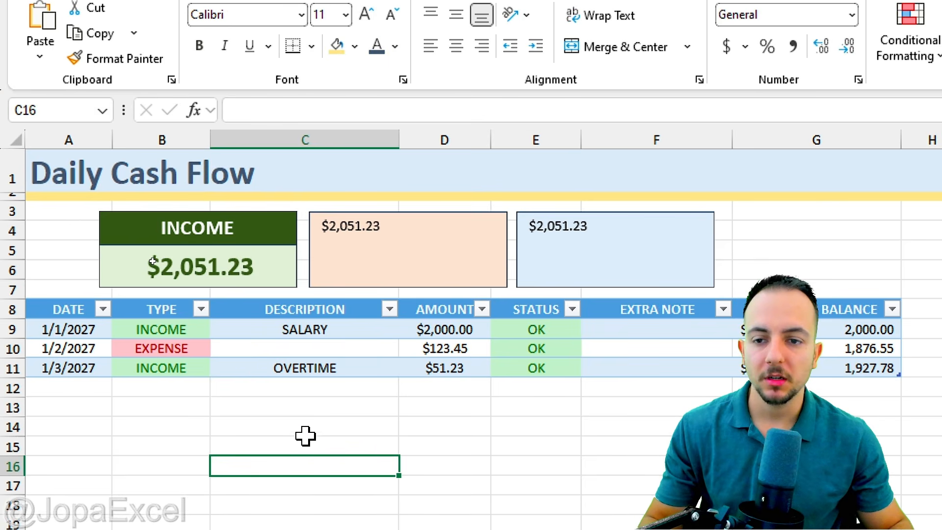